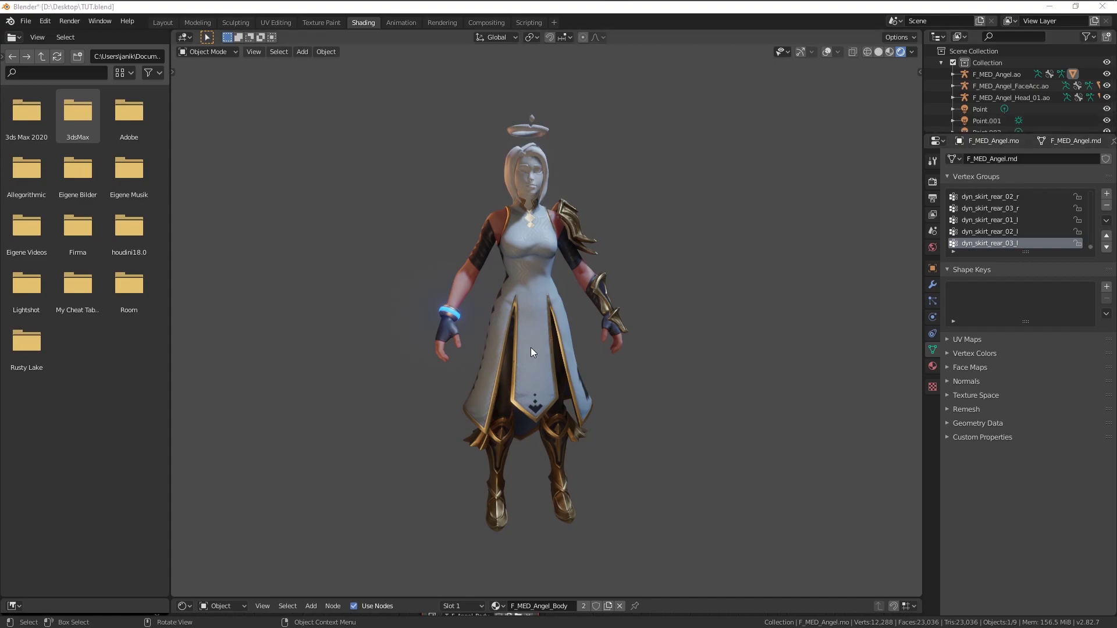
Connect the Principled BSDF output directly to the Material Output's Surface input and move the Add Shader node aside.
mouse_move(532, 347)
middle_mouse_down()
mouse_move(560, 334)
mouse_move(563, 319)
mouse_move(490, 330)
mouse_move(500, 344)
mouse_move(537, 342)
mouse_move(552, 330)
mouse_move(436, 334)
mouse_move(541, 343)
middle_mouse_up()
middle_click_drag(587, 251, 550, 268)
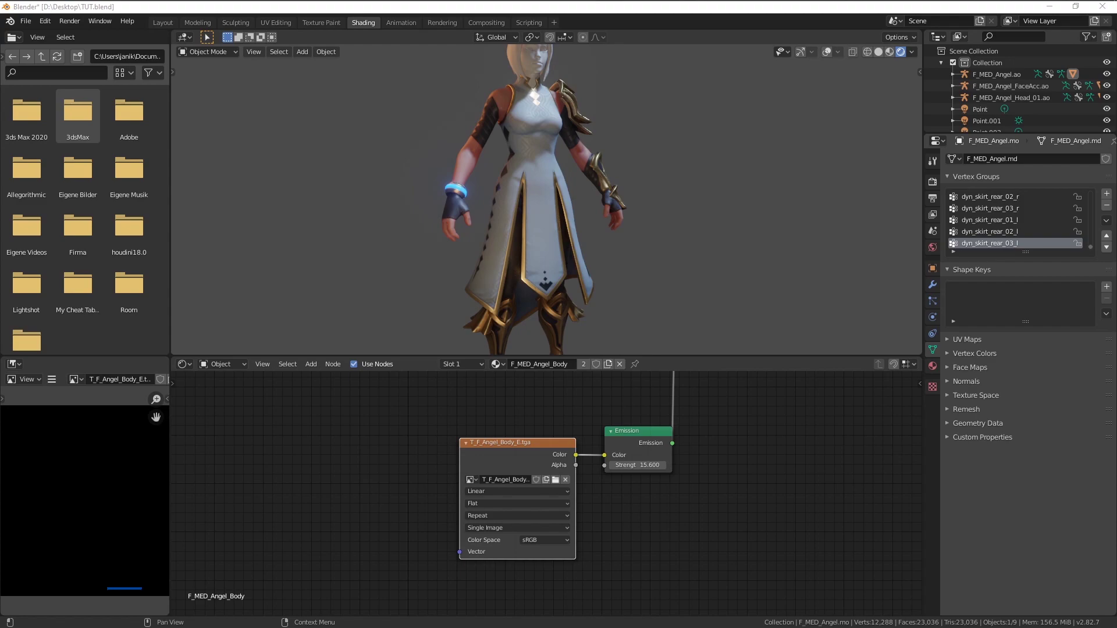
scroll(715, 433, "down", 6)
middle_click_drag(709, 386, 678, 534)
scroll(674, 502, "up", 4)
middle_click_drag(668, 476, 469, 548)
middle_click_drag(344, 502, 329, 520)
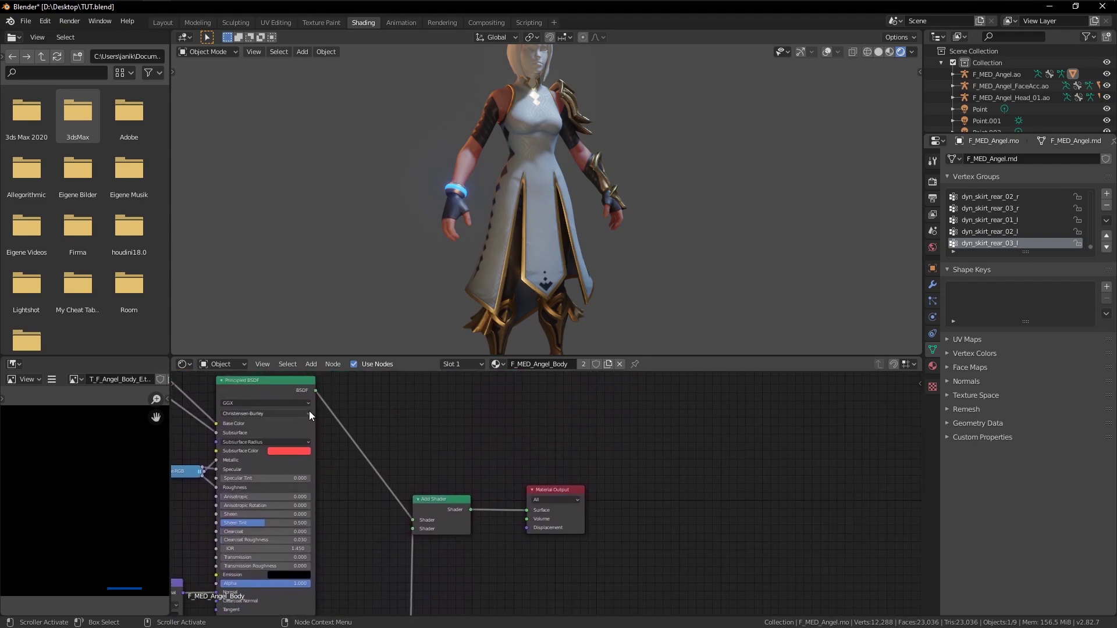
left_click_drag(315, 391, 525, 516)
left_click_drag(447, 511, 456, 578)
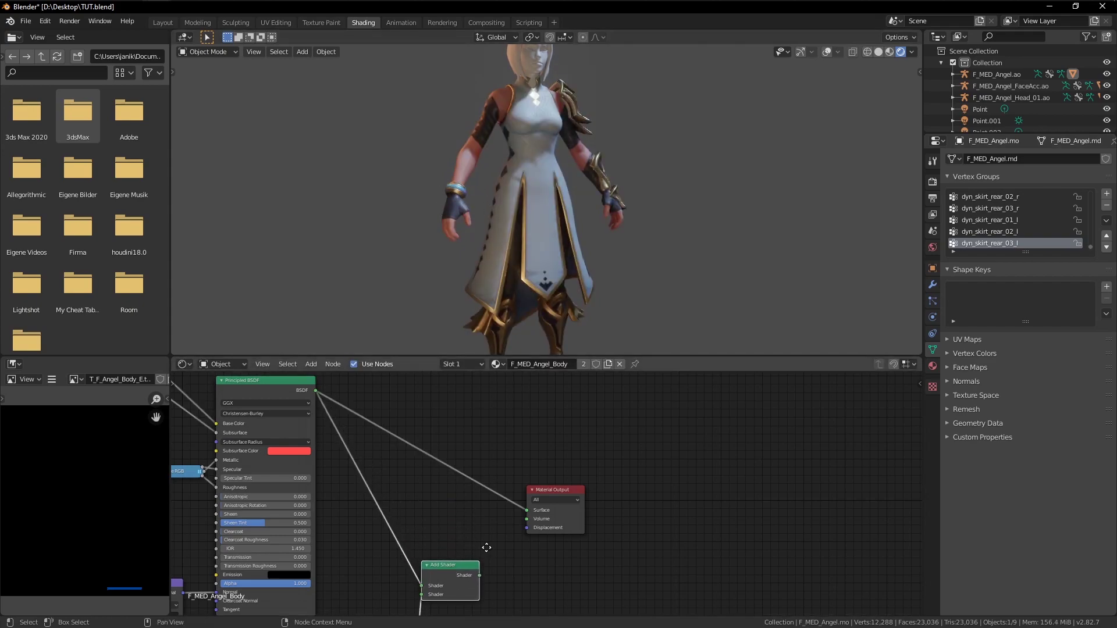
Select the T_F_Angel_Body_E.tga texture node together with the Emission node it feeds.
middle_click_drag(486, 550, 519, 408)
middle_click_drag(524, 551, 632, 404)
left_click_drag(648, 591, 292, 437)
left_click_drag(306, 433, 607, 591)
middle_click_drag(562, 563, 583, 555)
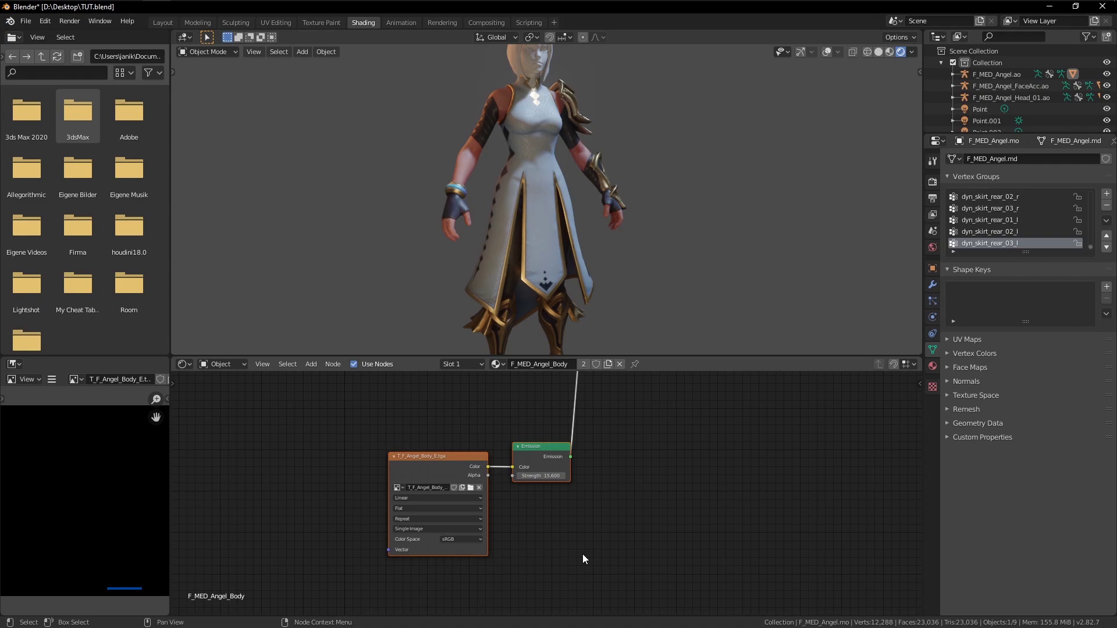
middle_click_drag(587, 561, 651, 547)
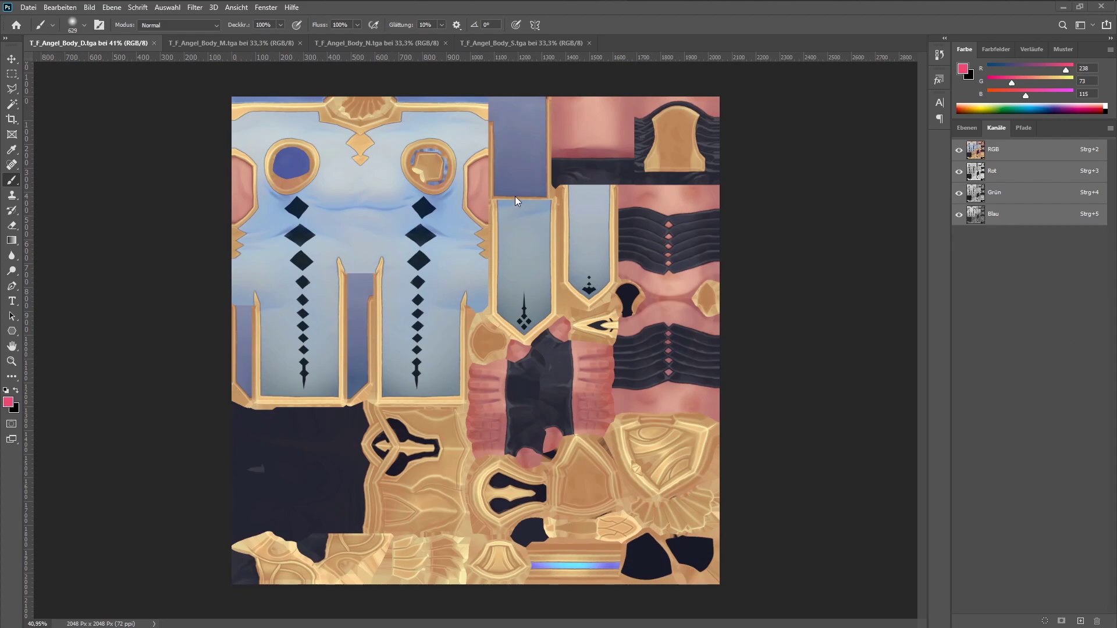
Switch to Photoshop and examine the painted colour texture T_F_Angel_Body_D.tga, both as a whole and in detail.
scroll(490, 165, "up", 8, "alt")
scroll(490, 166, "down", 10, "alt")
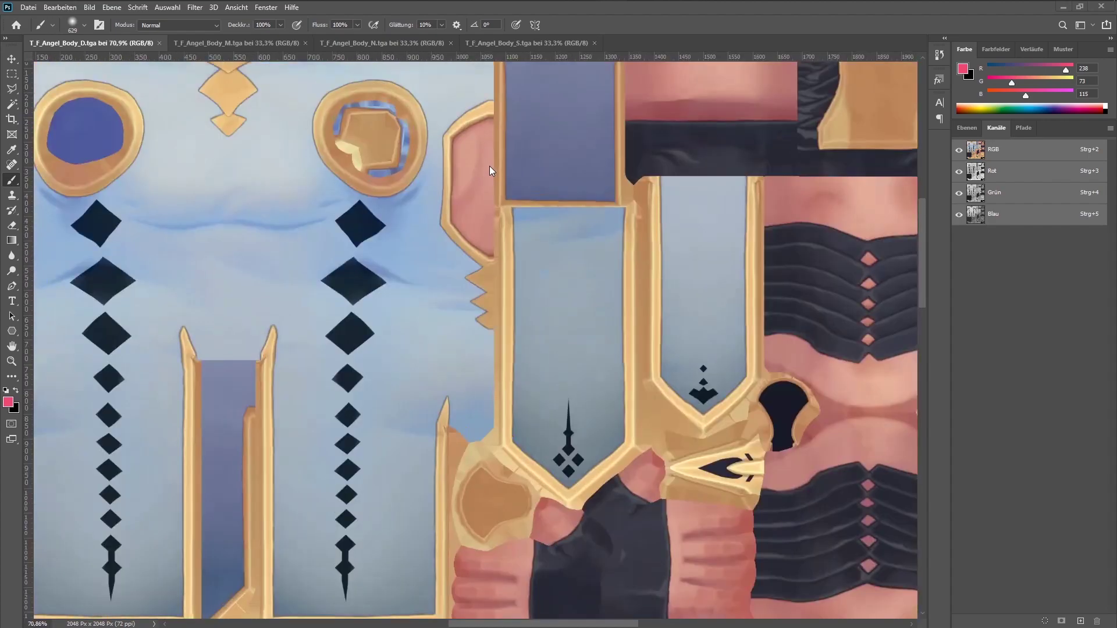
scroll(522, 278, "up", 3, "alt")
scroll(522, 278, "up", 3, "alt")
scroll(491, 236, "down", 3, "alt")
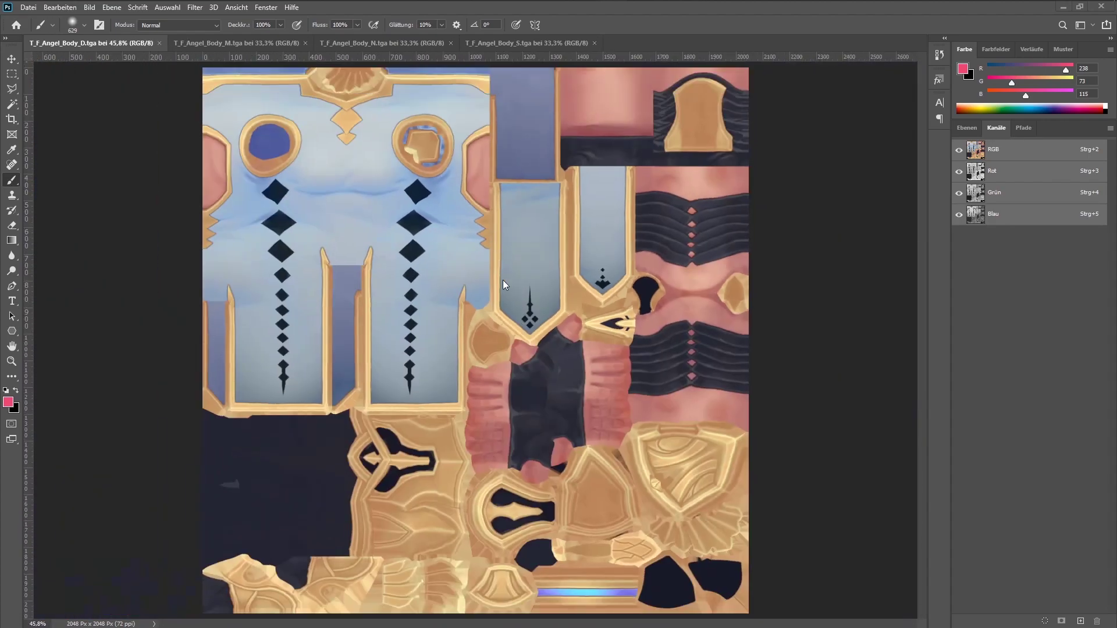
scroll(504, 274, "up", 2, "alt")
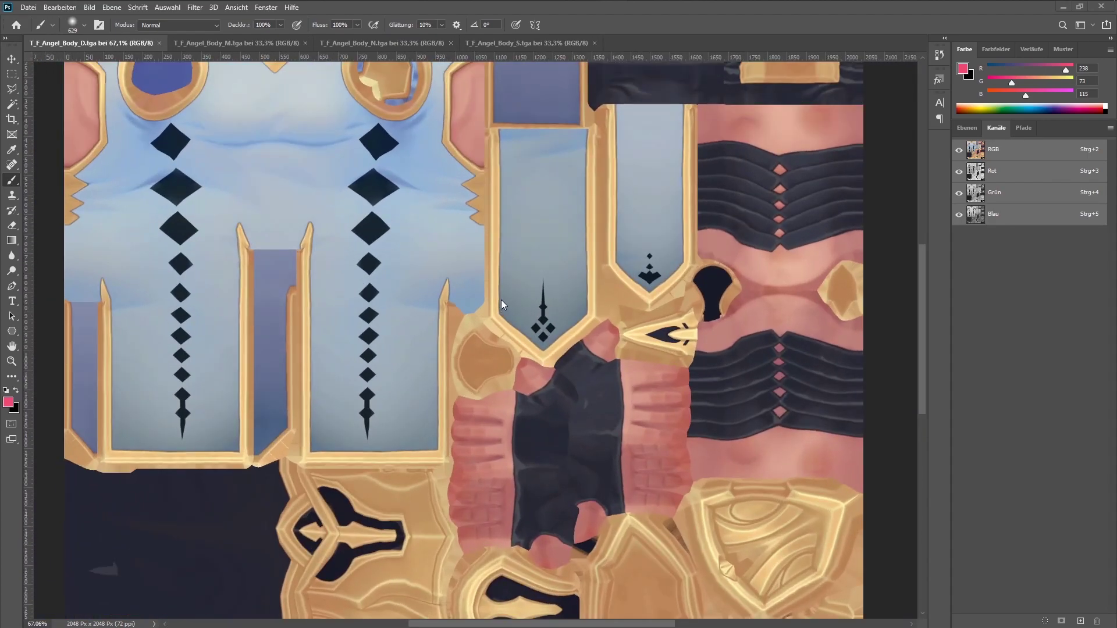
scroll(501, 301, "down", 3, "alt")
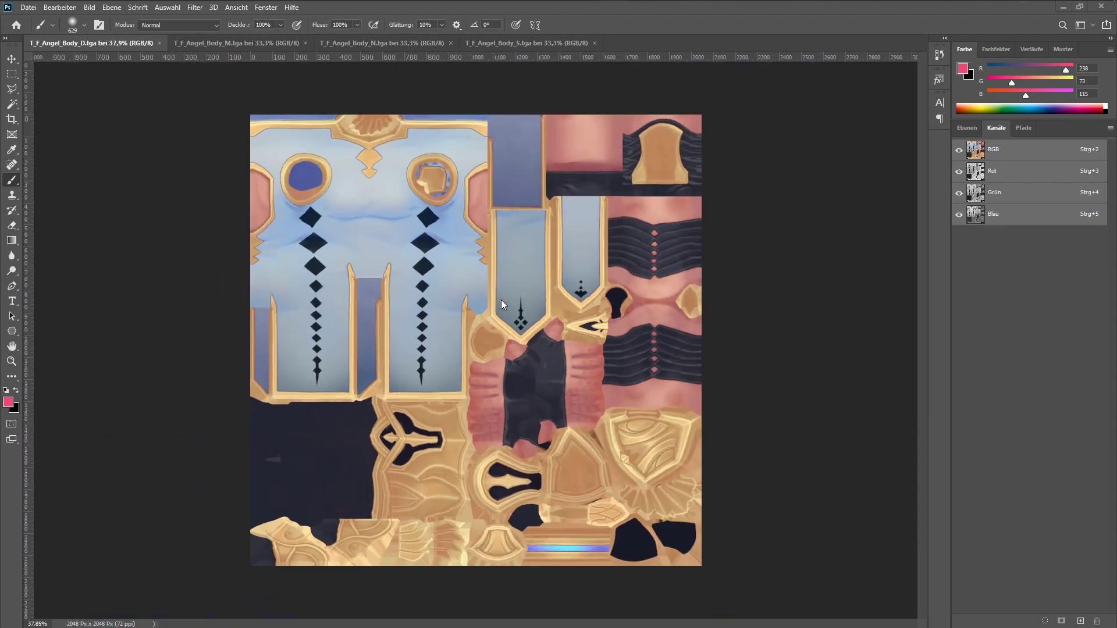
scroll(502, 301, "up", 2, "alt")
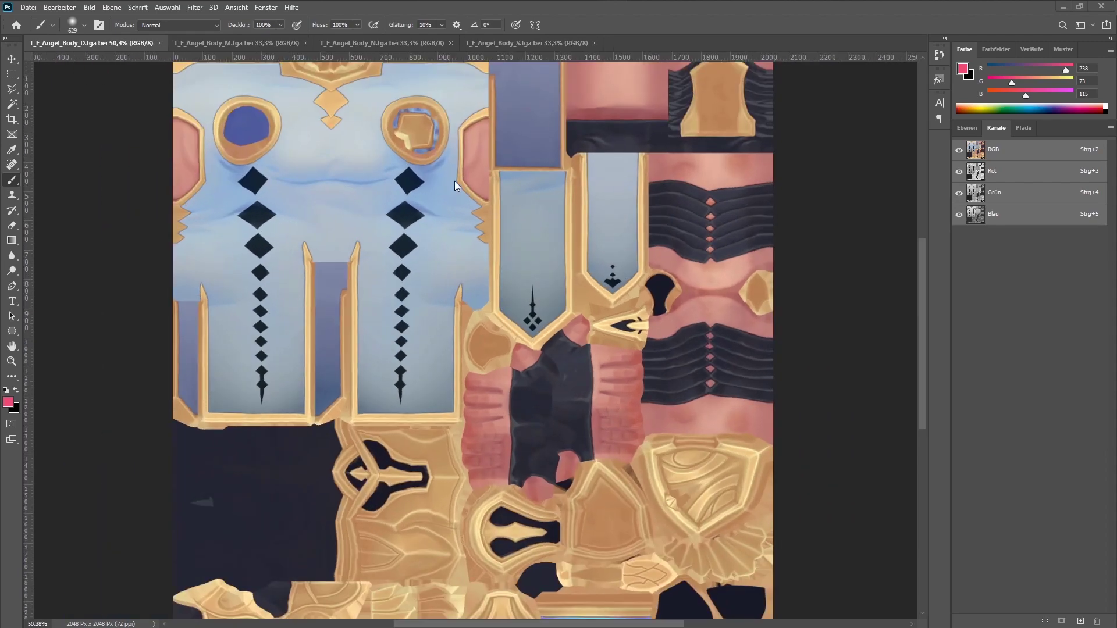
scroll(435, 247, "down", 1, "alt")
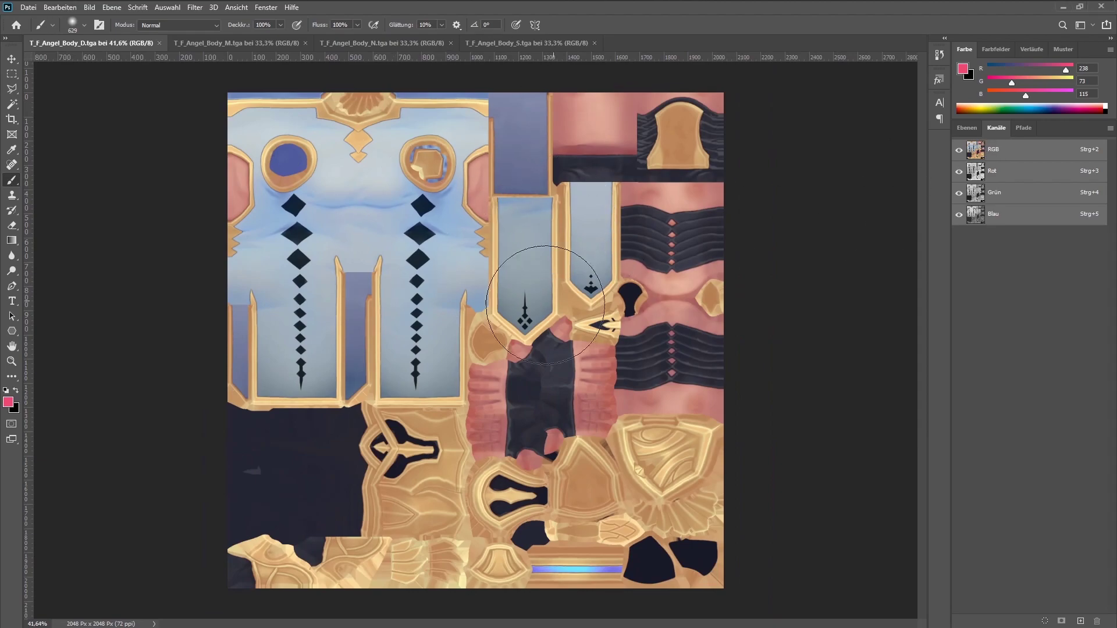
scroll(474, 268, "up", 2, "alt")
scroll(442, 239, "down", 1, "alt")
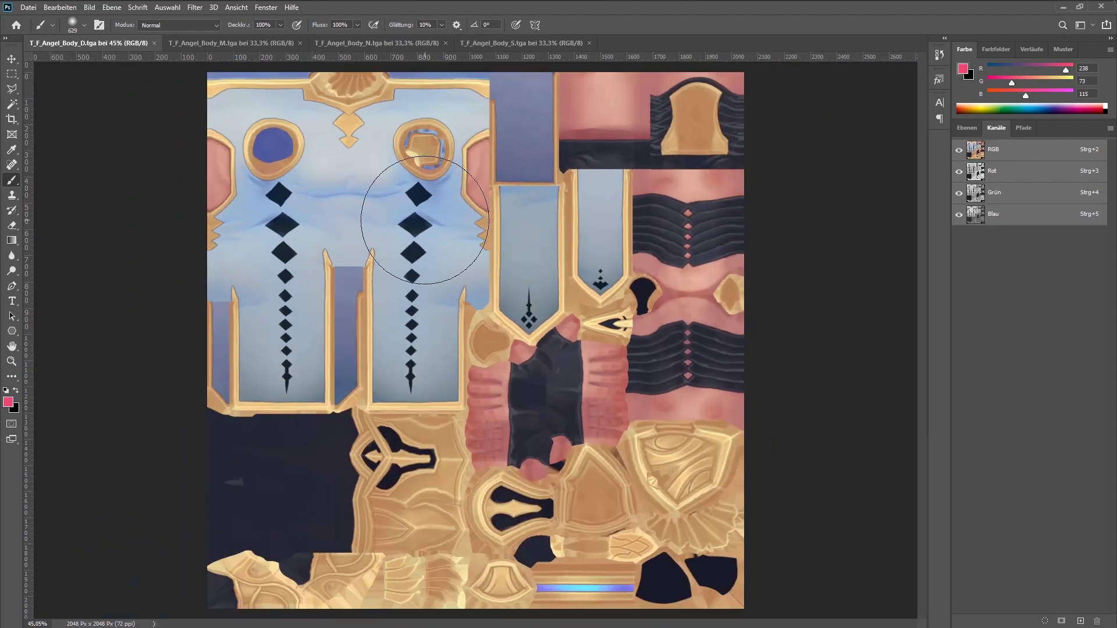
scroll(483, 291, "down", 1, "alt")
scroll(459, 244, "up", 1, "alt")
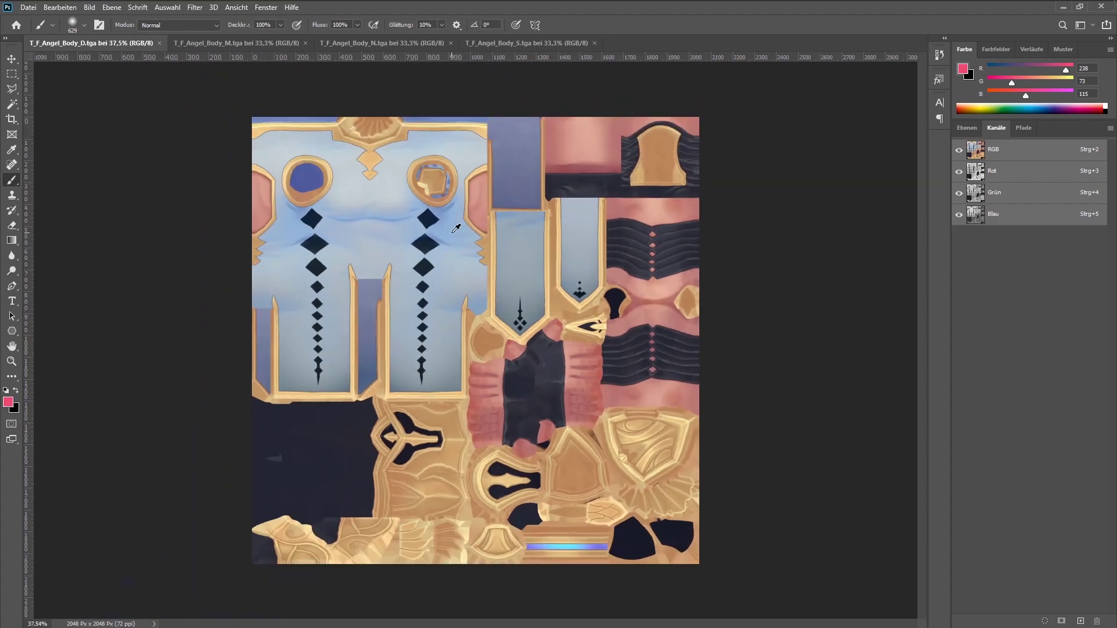
scroll(453, 231, "down", 1, "alt")
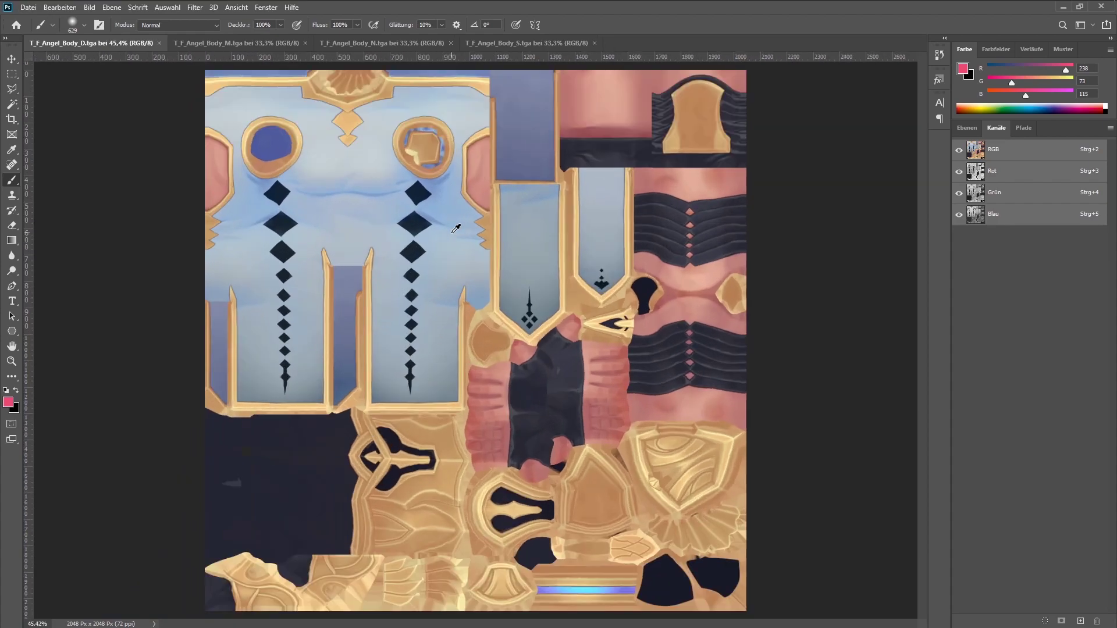
Close T_F_Angel_Body_D.tga and place T_F_Angel_Body_M.tga last among the open documents.
left_click(159, 43)
left_click(262, 42)
left_click_drag(80, 42, 260, 40)
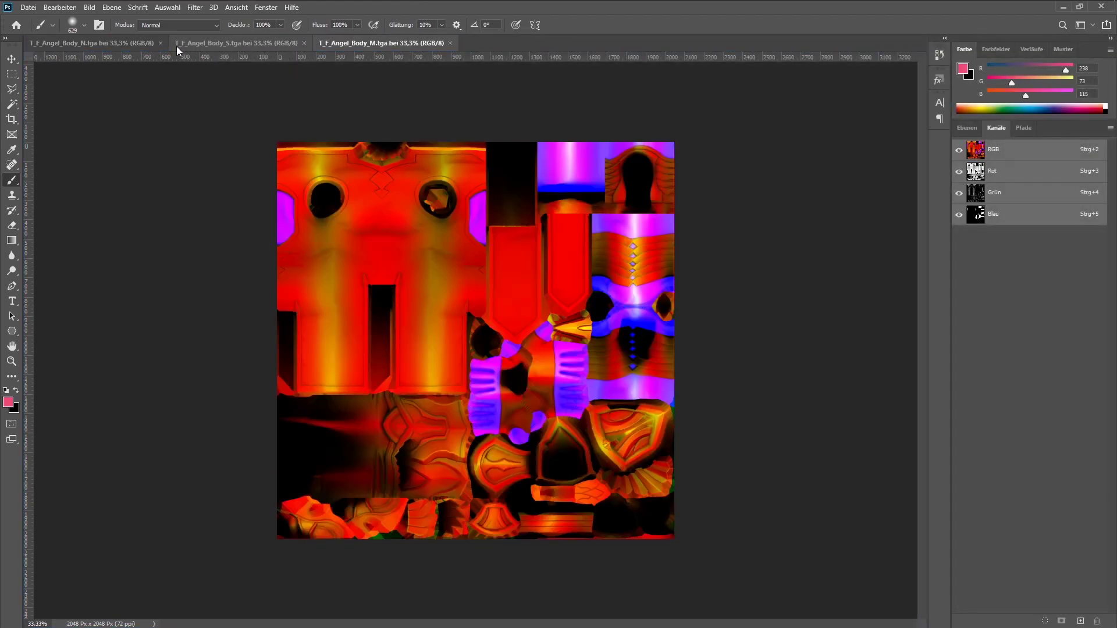
Bring up the normal map T_F_Angel_Body_N.tga and show its layers.
left_click(114, 40)
scroll(540, 321, "up", 3, "alt")
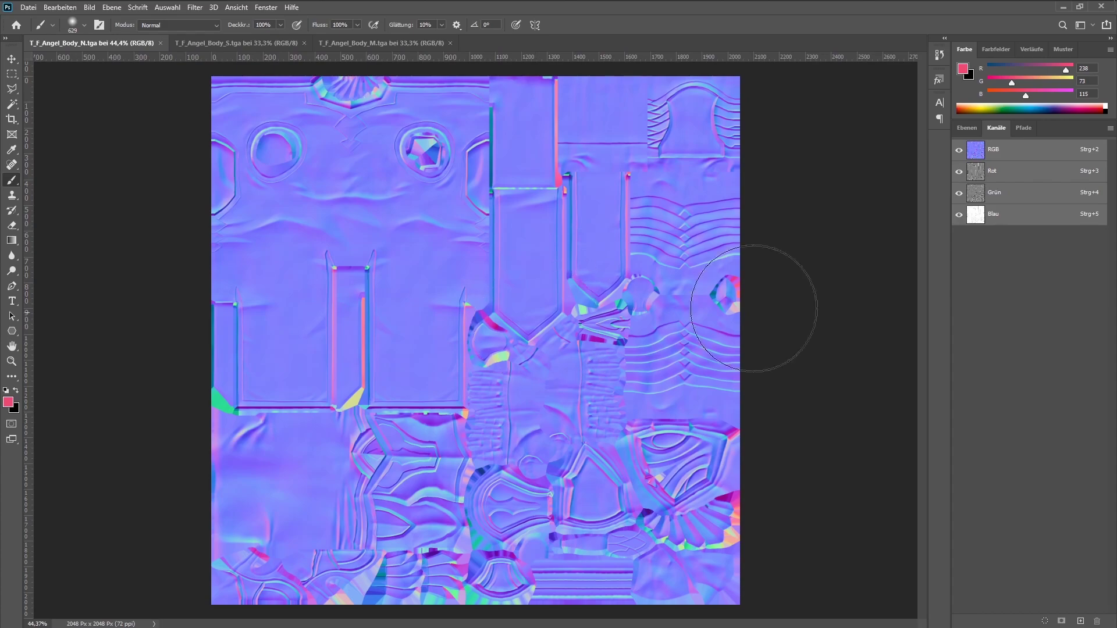
left_click(966, 128)
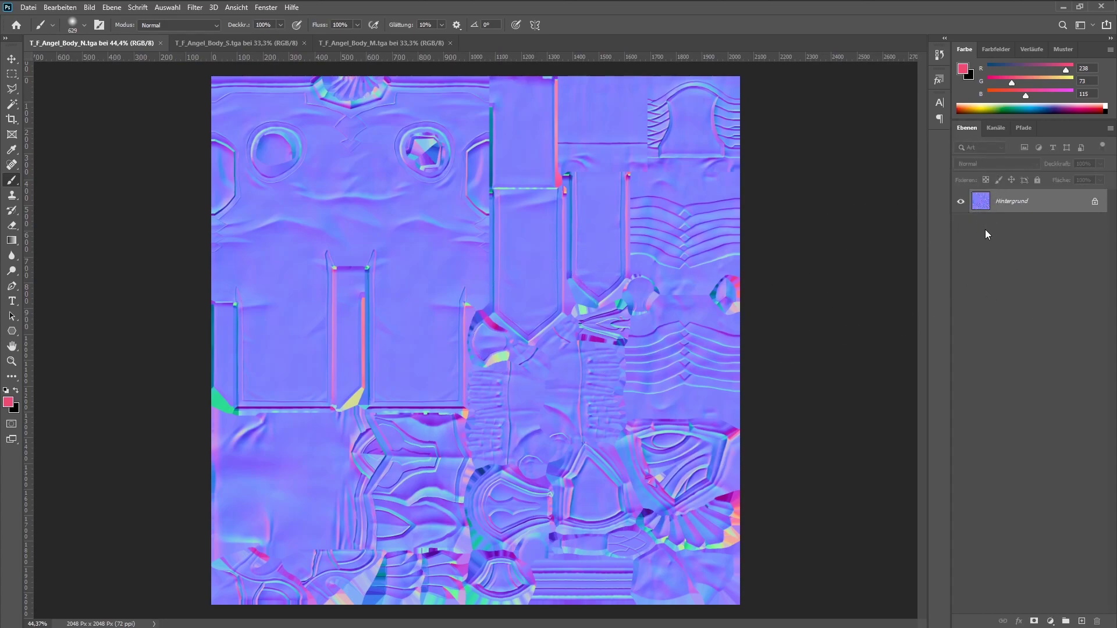
left_click(1050, 621)
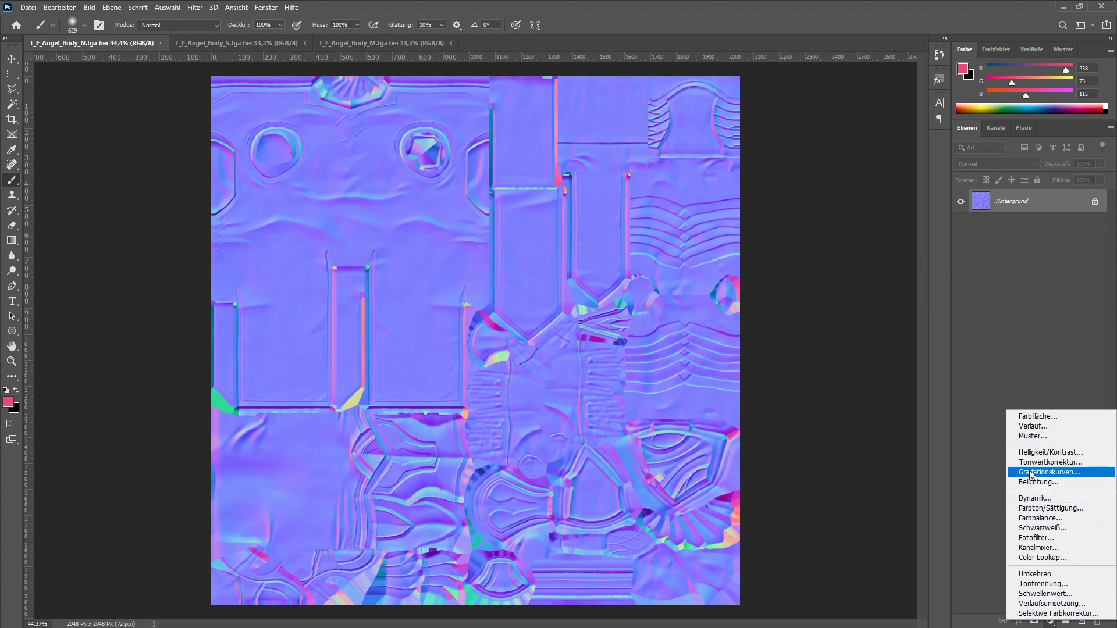
left_click(1077, 462)
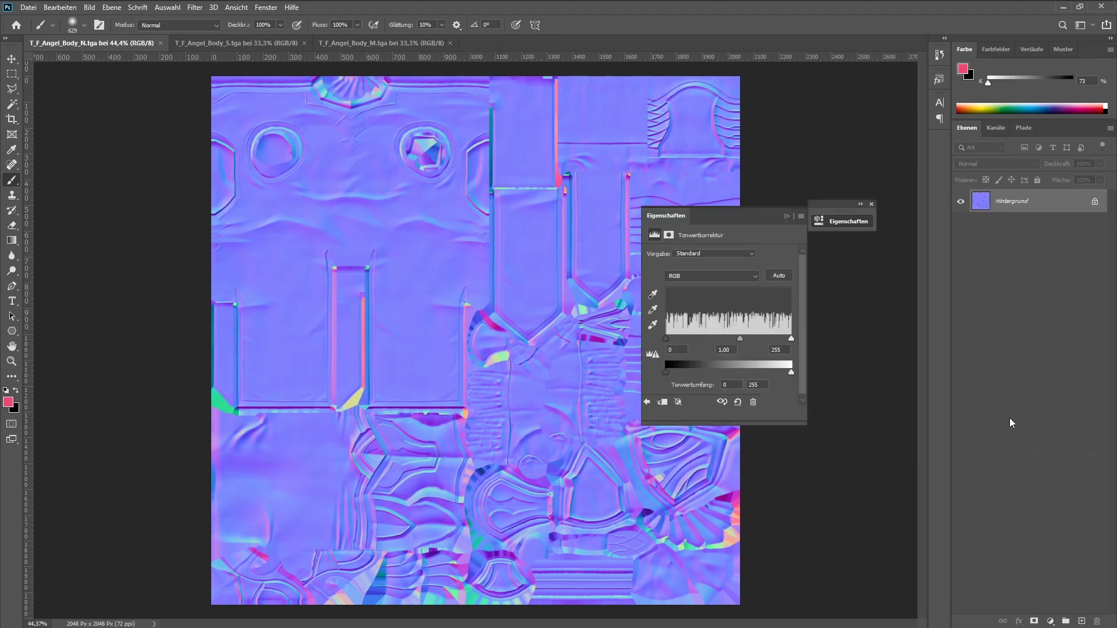
key("Delete")
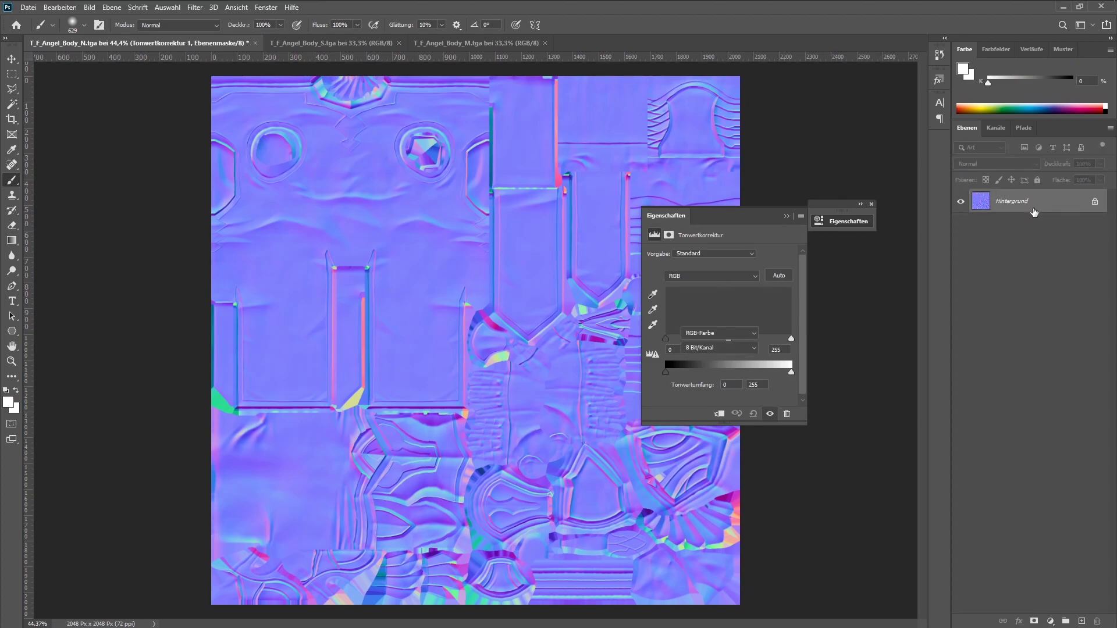
Add a Curves adjustment layer to the normal map and invert its green channel by reversing the curve's two endpoints.
left_click(1055, 621)
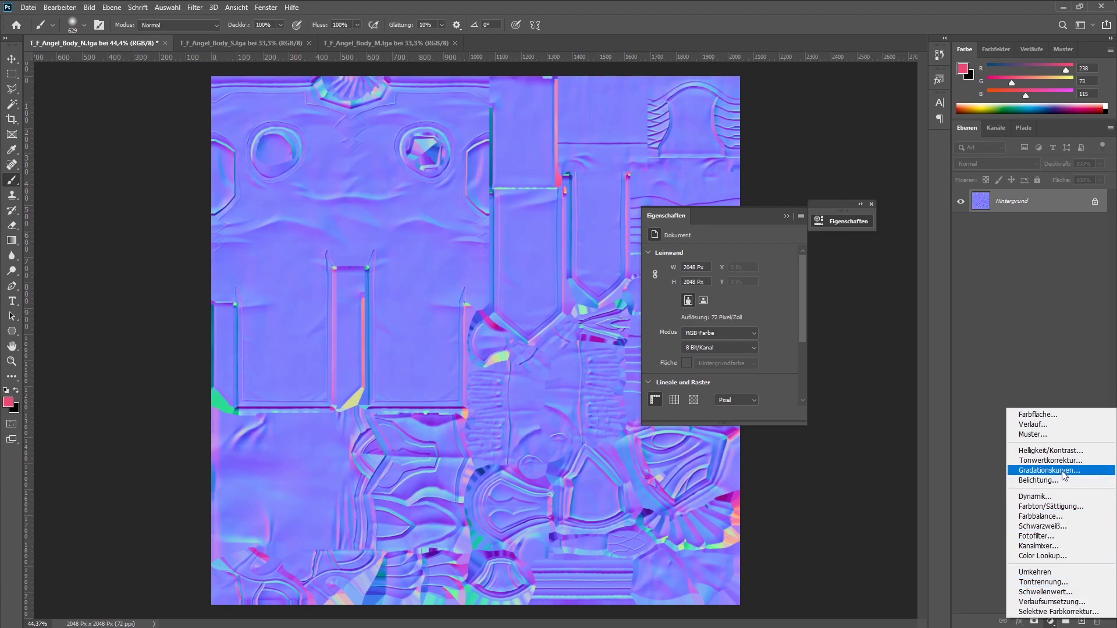
left_click(1049, 470)
left_click_drag(755, 221, 802, 239)
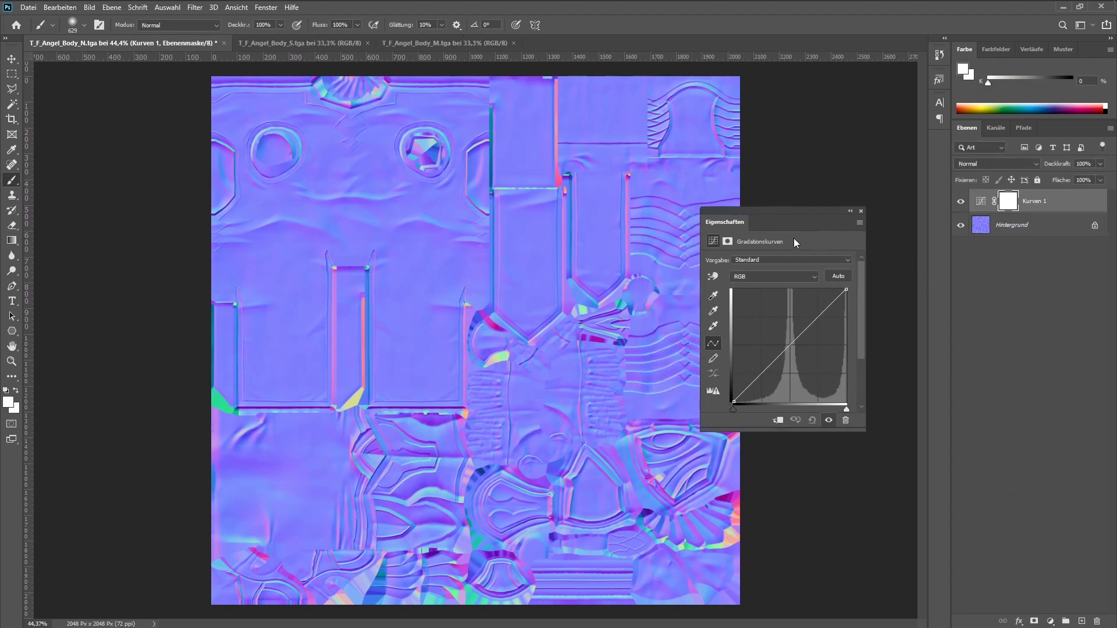
left_click(766, 281)
left_click(746, 304)
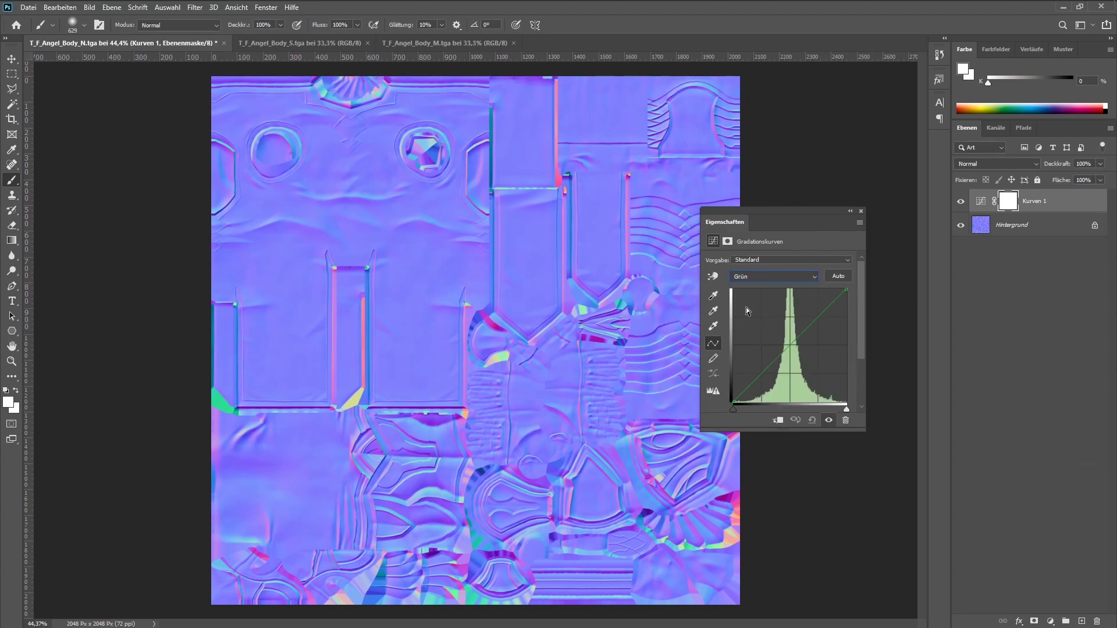
left_click_drag(733, 402, 724, 289)
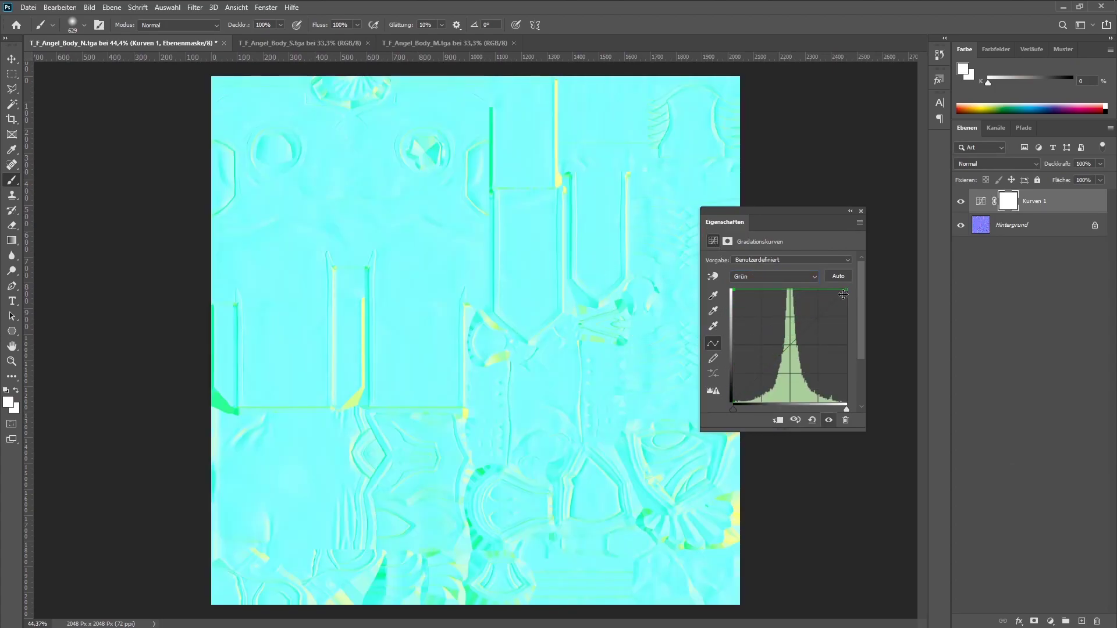
left_click_drag(843, 289, 901, 429)
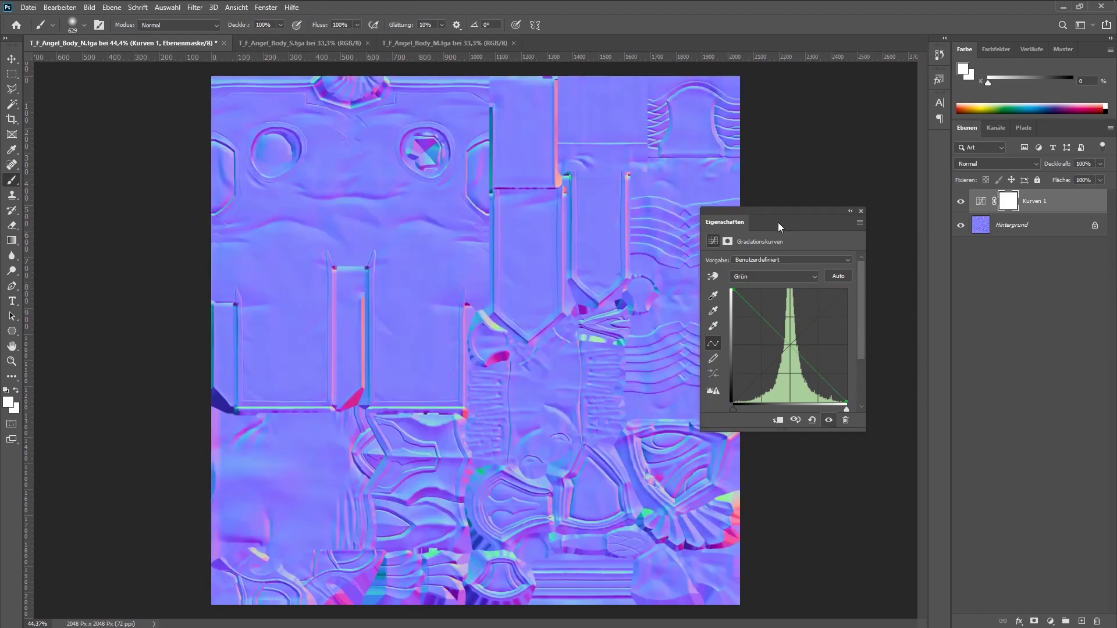
Compare the normal map with the Curves layer hidden and shown, leave the layer visible, and close its properties.
left_click_drag(777, 222, 863, 209)
left_click(961, 202)
left_click(961, 202)
left_click(961, 202)
left_click(962, 203)
left_click(962, 203)
left_click(962, 203)
left_click(962, 203)
left_click(962, 203)
left_click(962, 203)
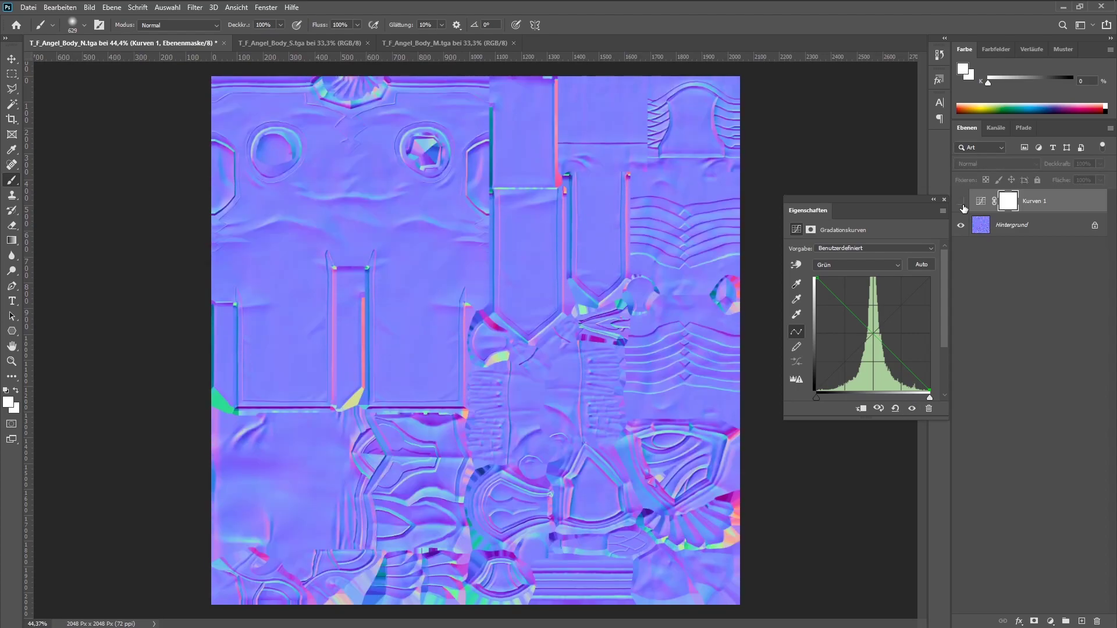
left_click(962, 203)
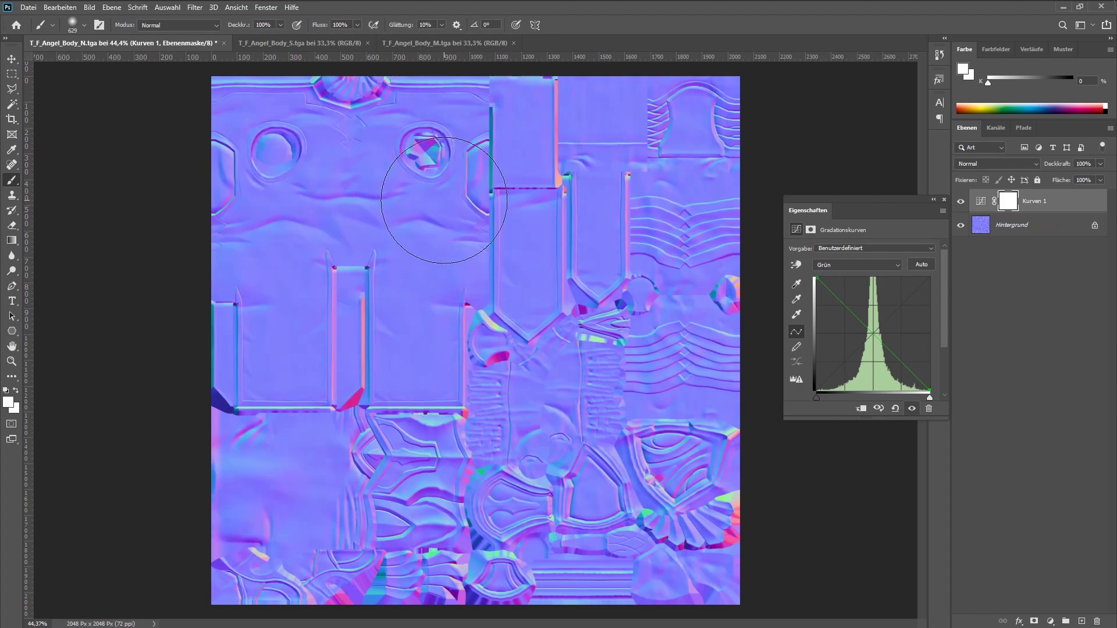
left_click(962, 203)
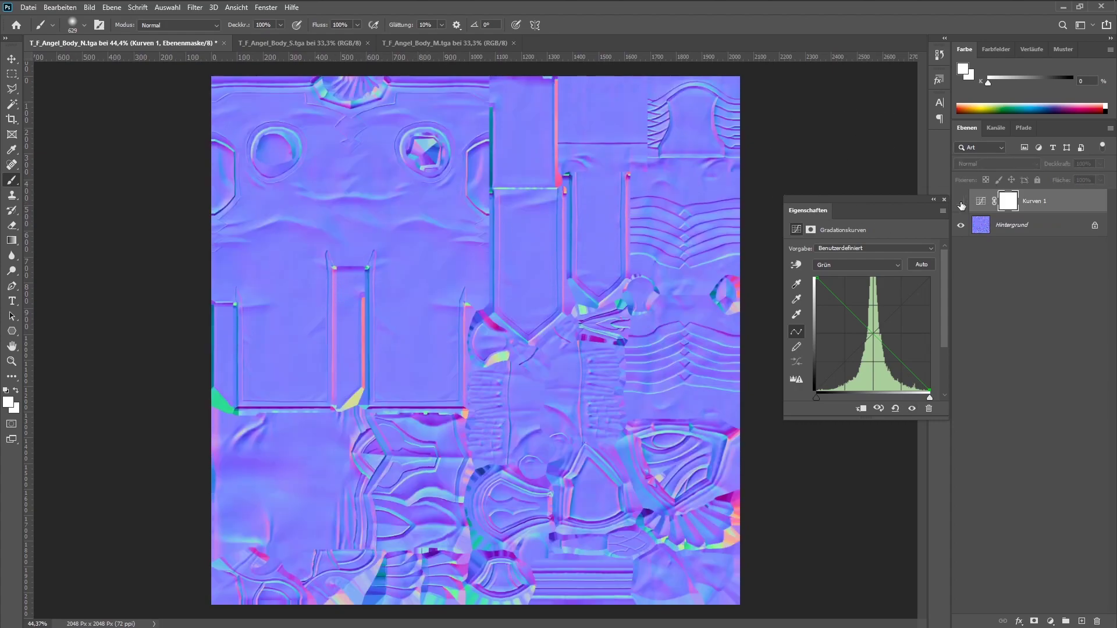
left_click(960, 203)
left_click(960, 203)
left_click(961, 203)
left_click(961, 203)
left_click(960, 203)
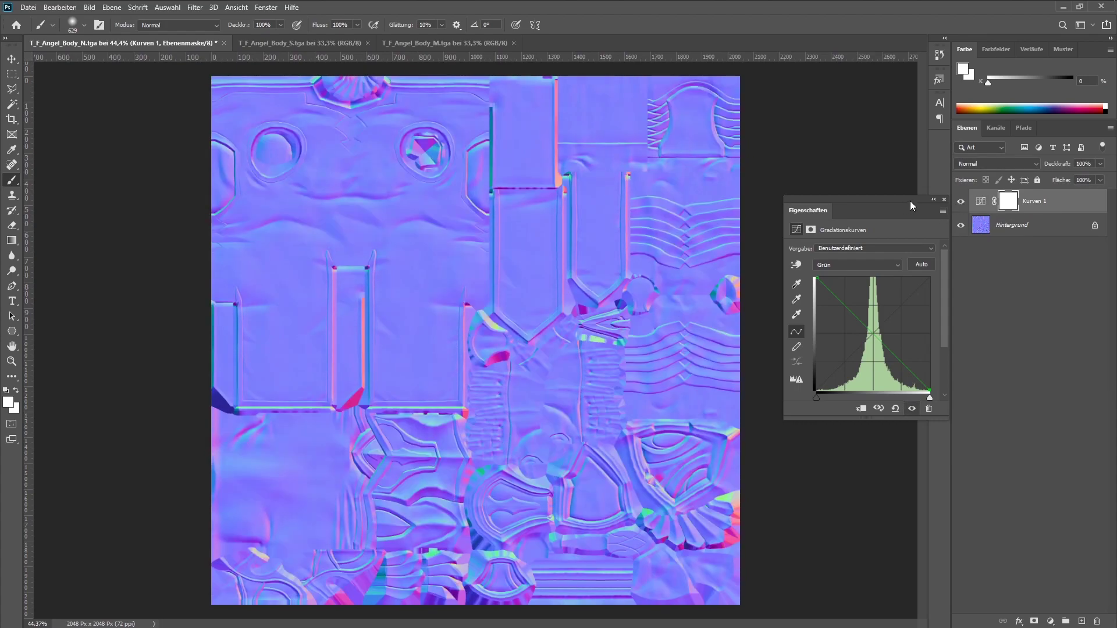
left_click(944, 200)
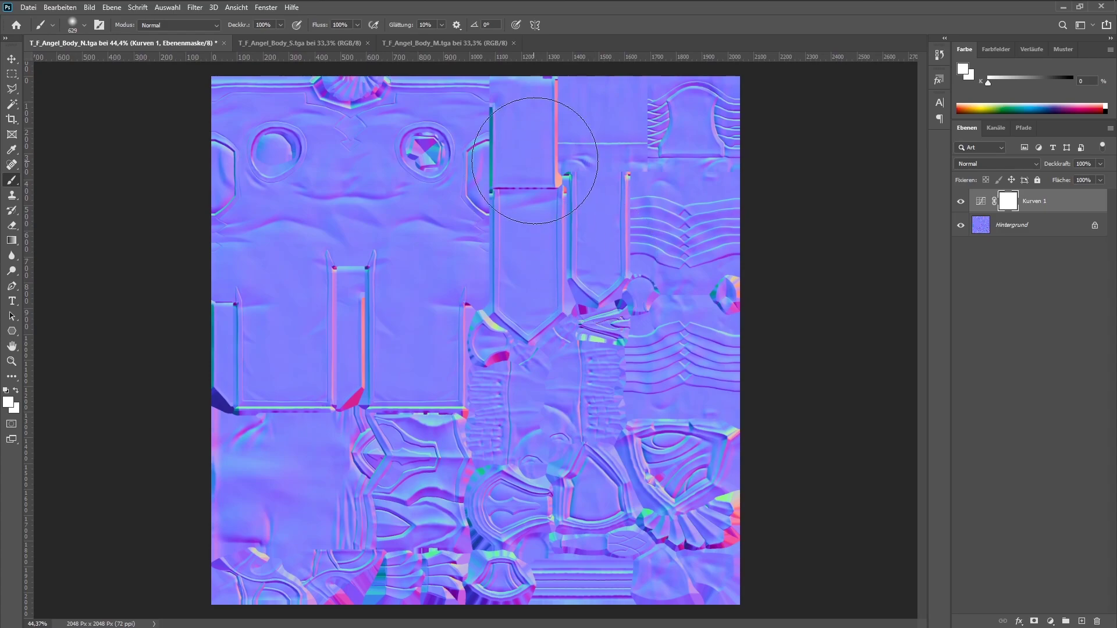
Check the green-channel inversion again by toggling the Curves layer, viewing the channel list and examining the normal map's details.
left_click(961, 202)
left_click(961, 202)
left_click(961, 202)
left_click(961, 202)
left_click(995, 128)
left_click(968, 129)
left_click(996, 128)
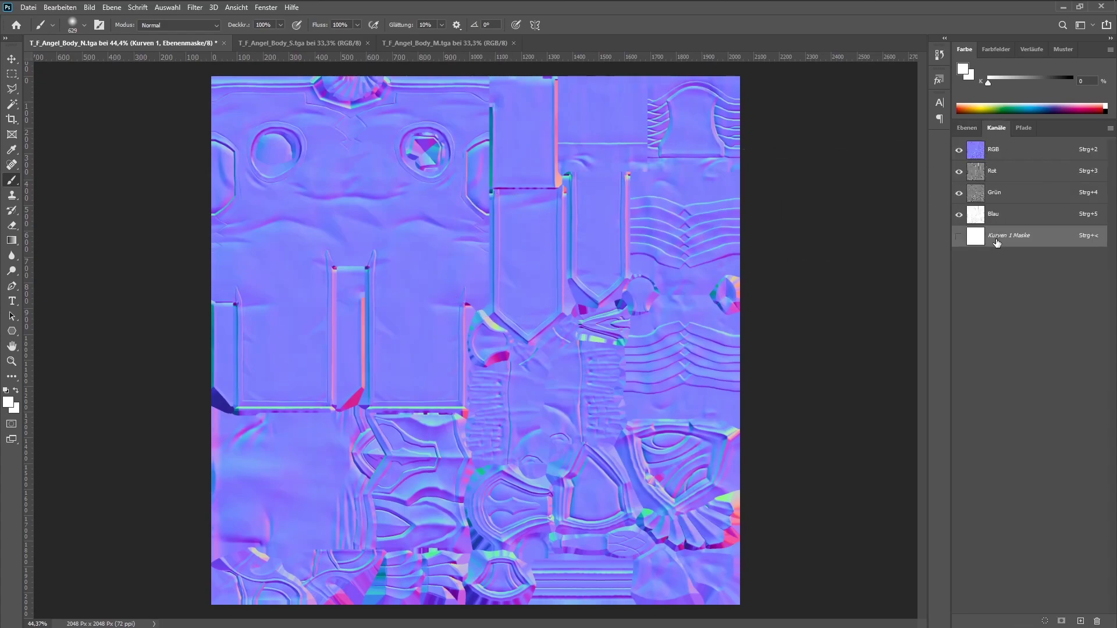
left_click(967, 128)
scroll(528, 256, "down", 2, "alt")
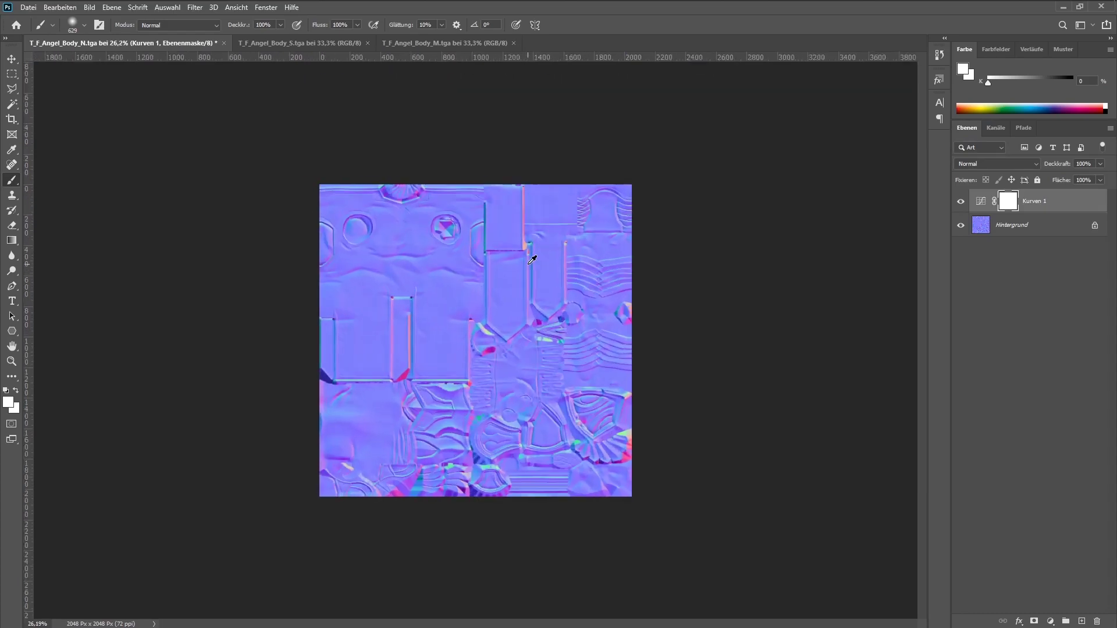
scroll(524, 252, "up", 2, "alt")
scroll(416, 172, "up", 3, "alt")
scroll(405, 148, "up", 1, "alt")
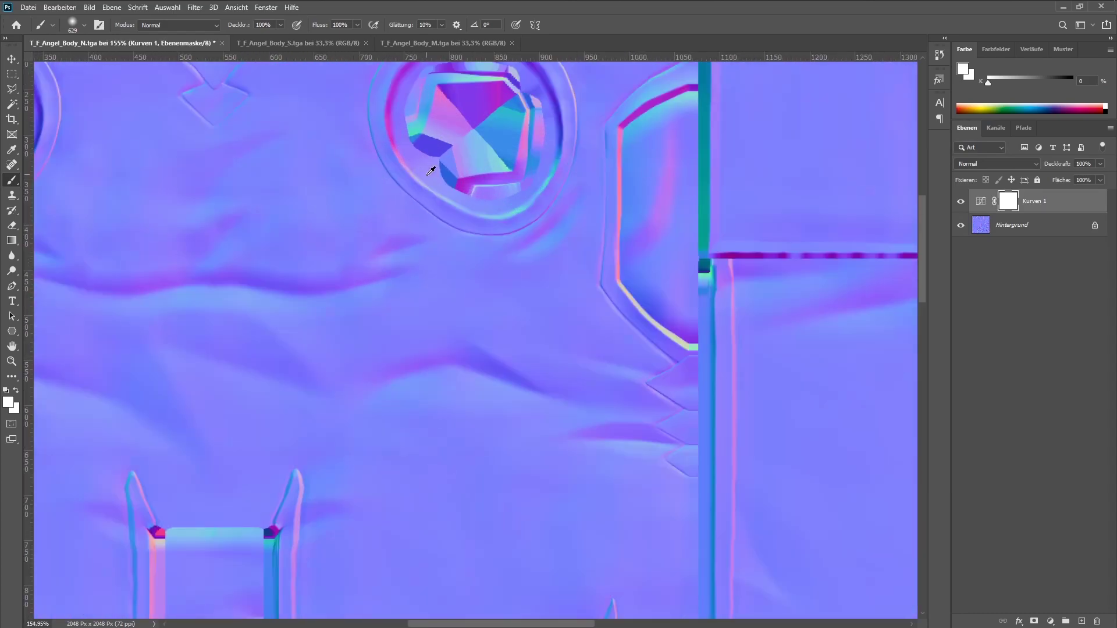
scroll(431, 162, "down", 4, "alt")
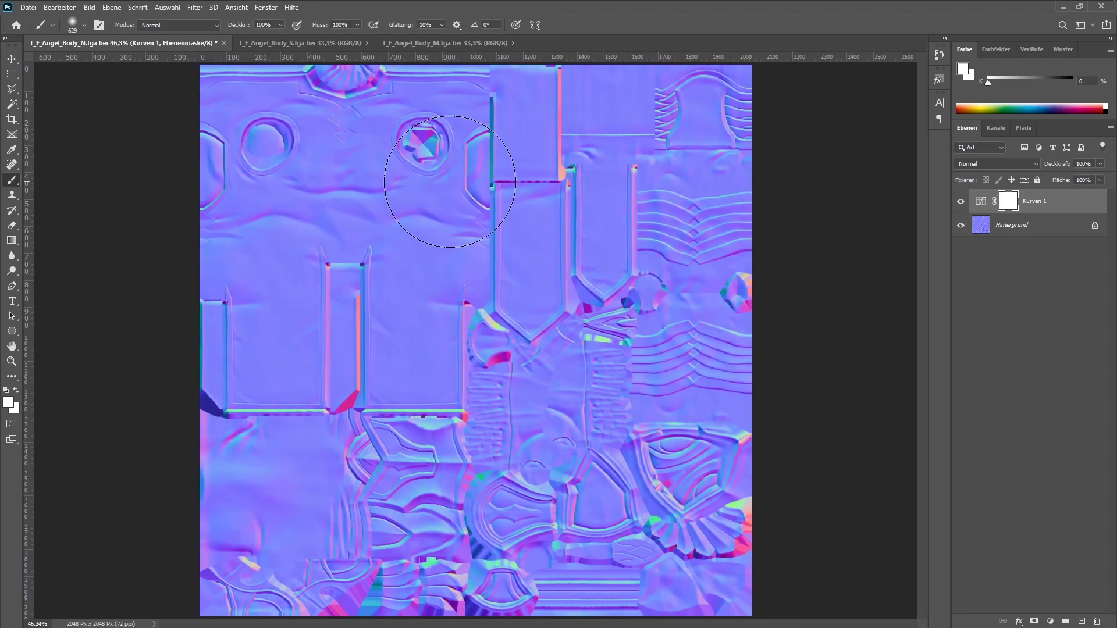
Close the normal map T_F_Angel_Body_N.tga without saving its changes and bring up T_F_Angel_Body_S.tga.
left_click(224, 44)
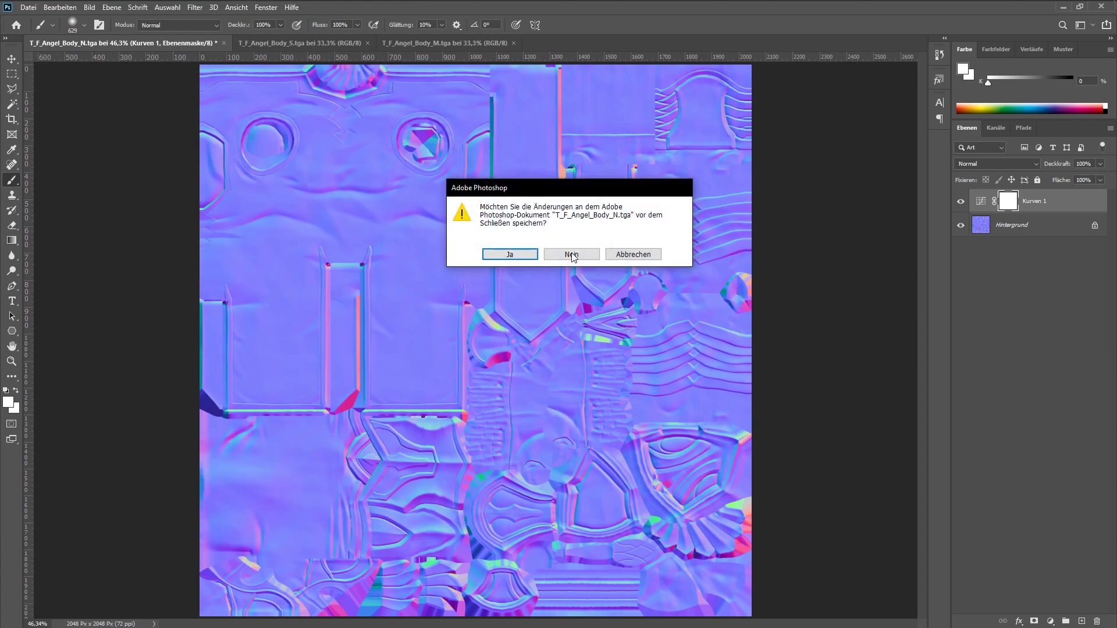
left_click(571, 253)
left_click(142, 44)
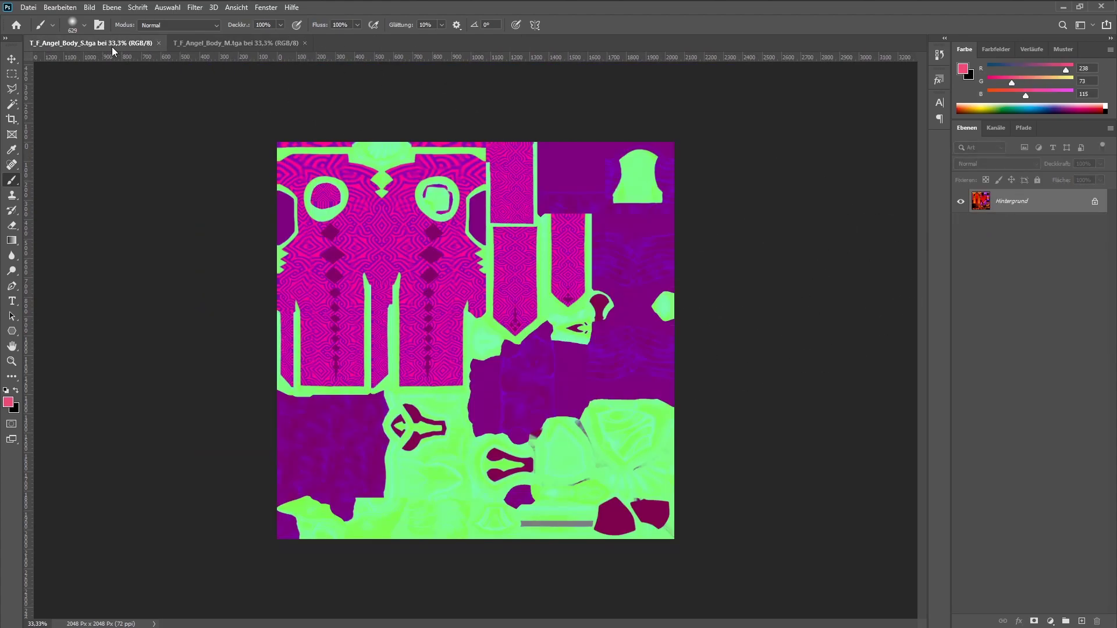
Examine the red, green and blue channels of T_F_Angel_Body_S.tga individually.
scroll(514, 202, "up", 2, "alt")
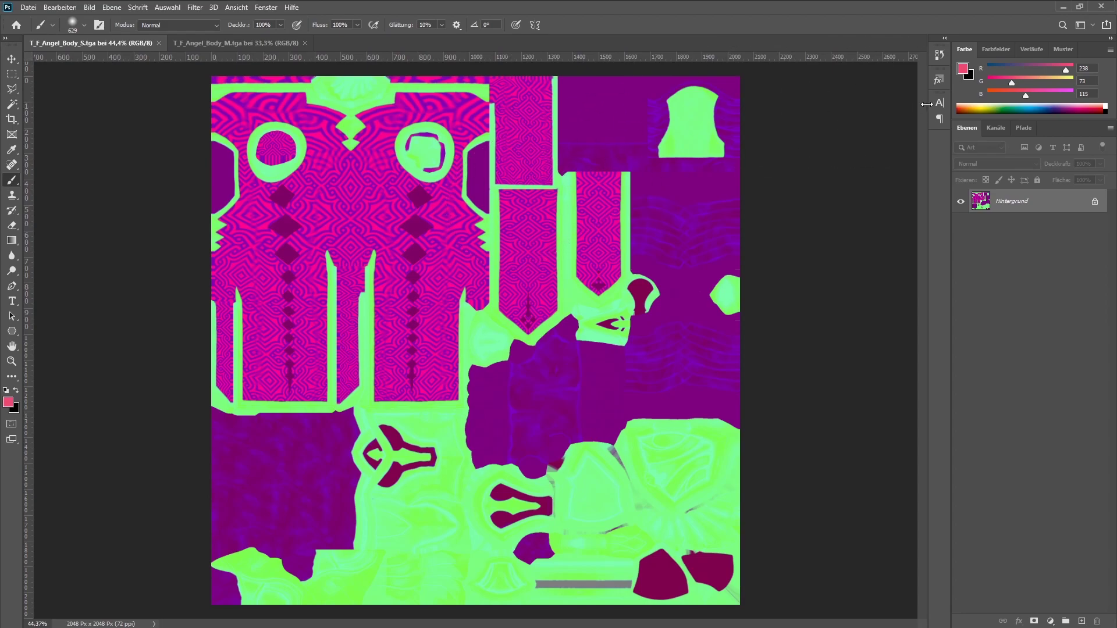
left_click(995, 128)
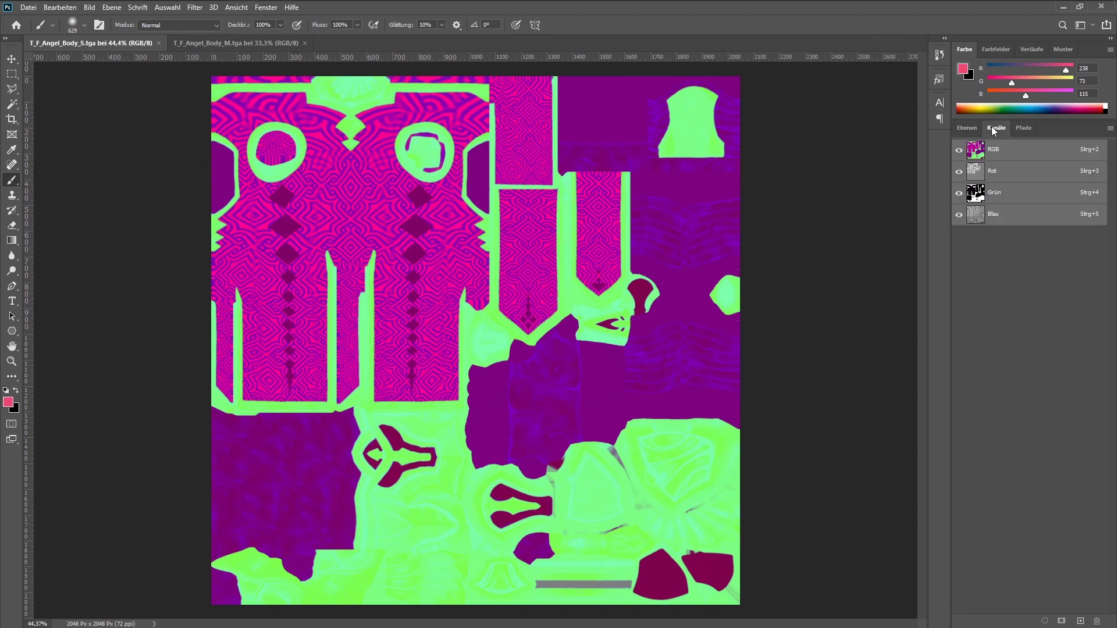
left_click(996, 177)
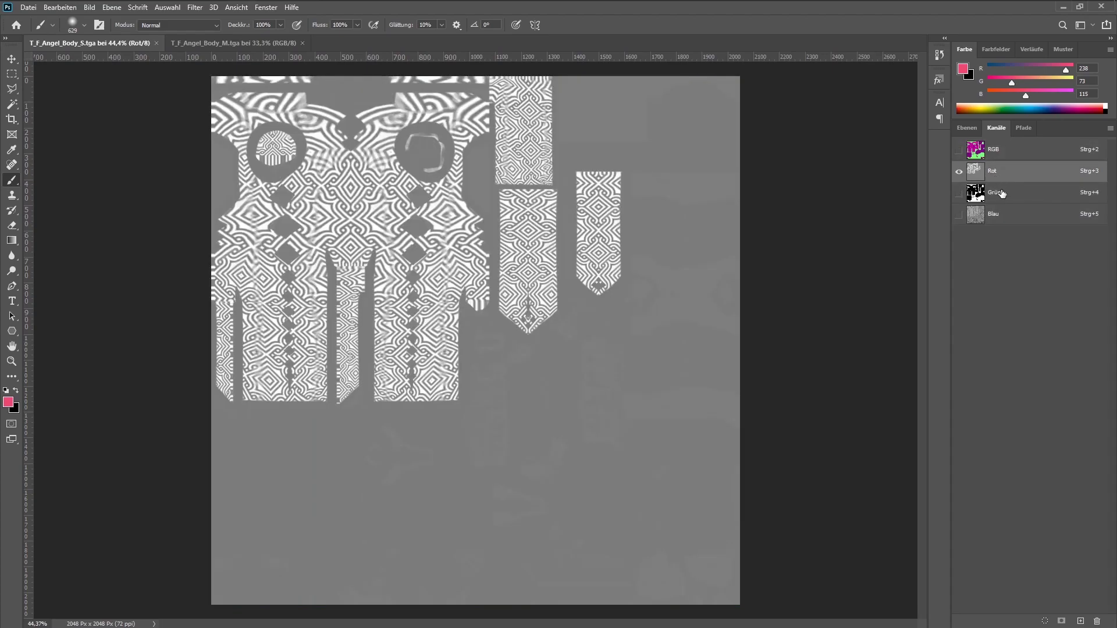
left_click(1008, 195)
left_click(1001, 219)
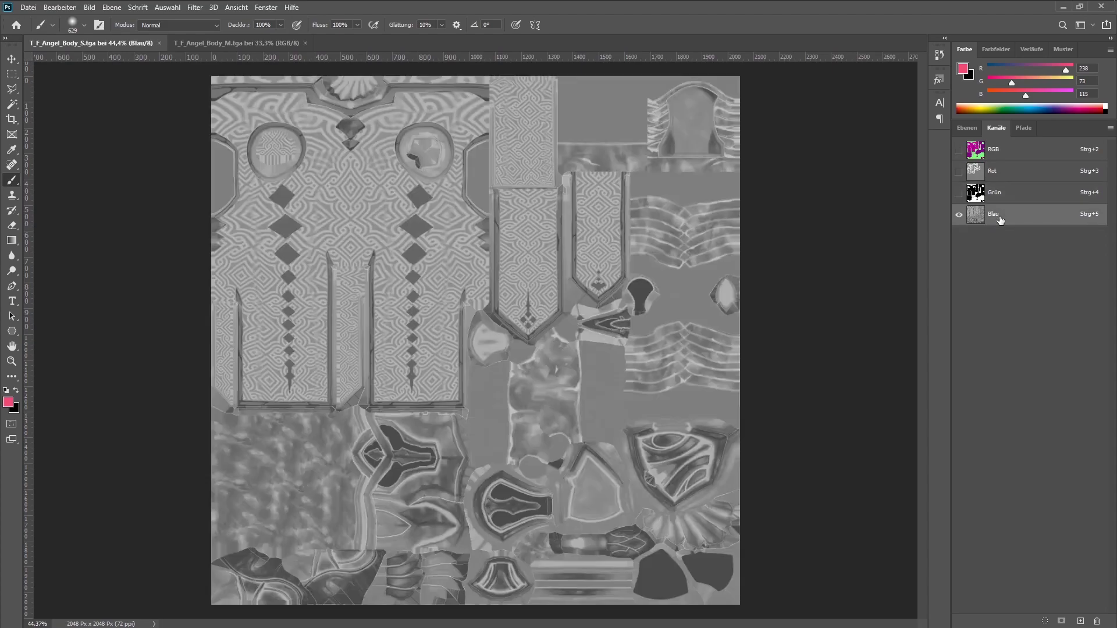
left_click(1001, 173)
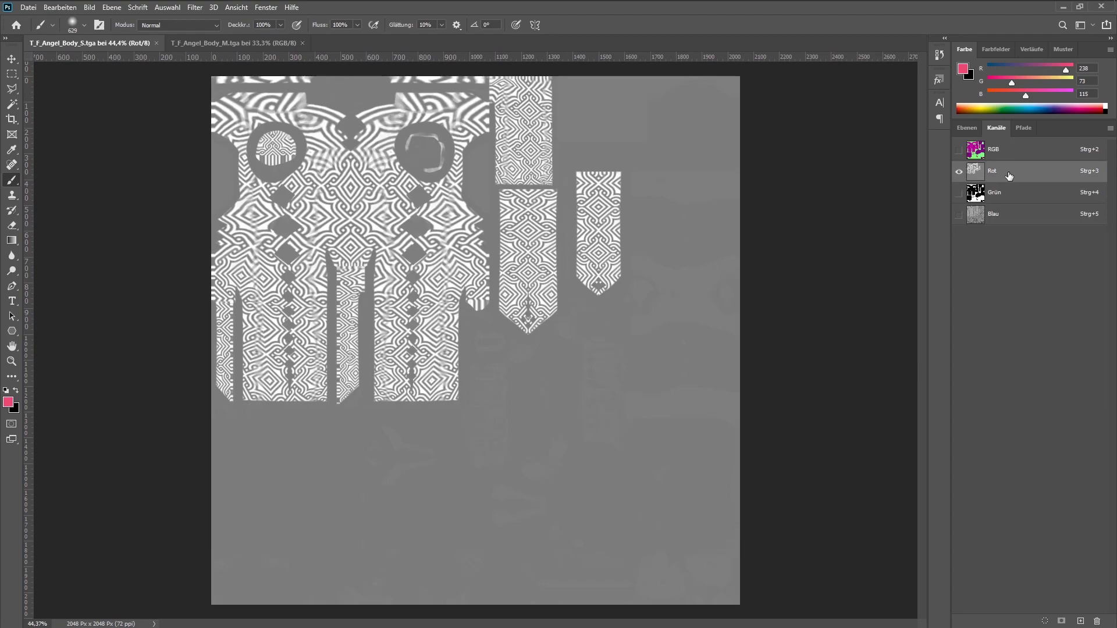
left_click(1003, 187)
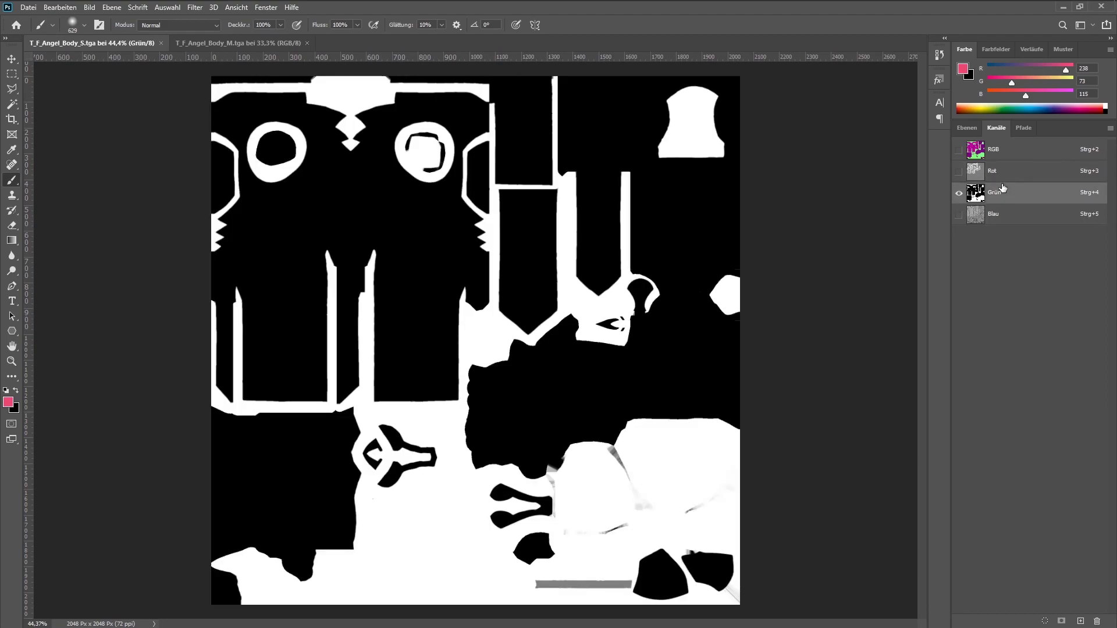
left_click(1000, 214)
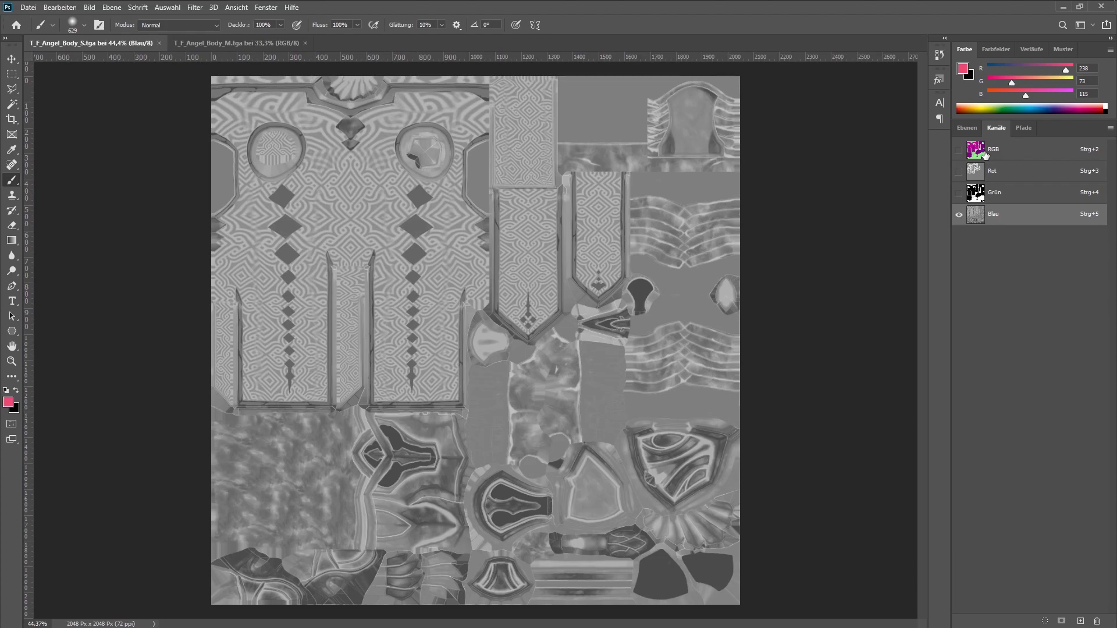
Close T_F_Angel_Body_S.tga and examine the individual red, green and blue channels of T_F_Angel_Body_M.tga.
left_click(158, 43)
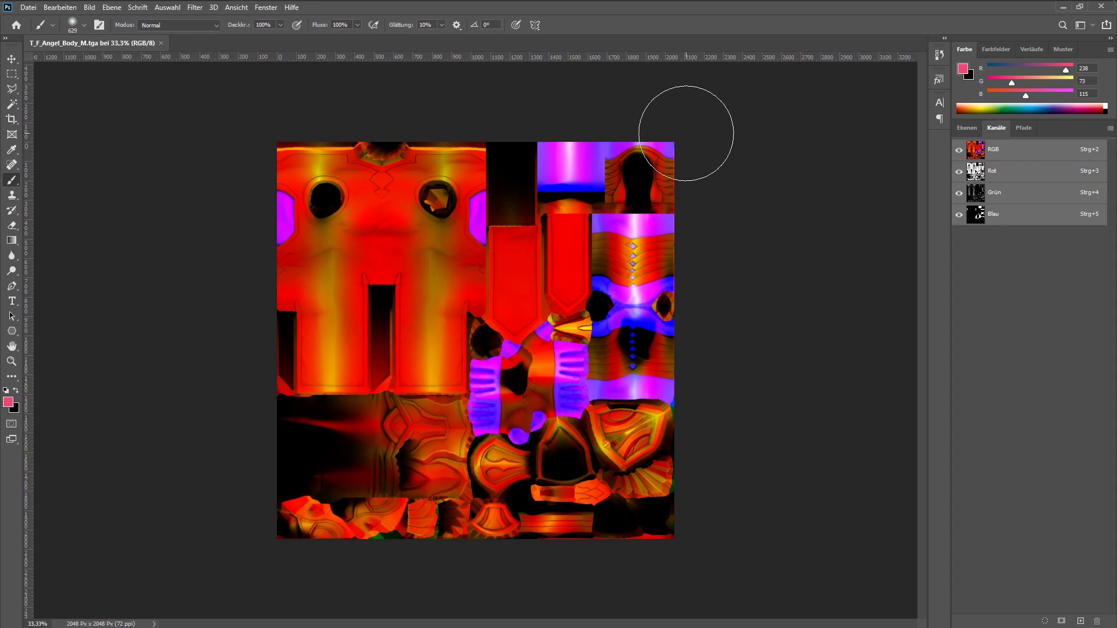
left_click(1008, 174)
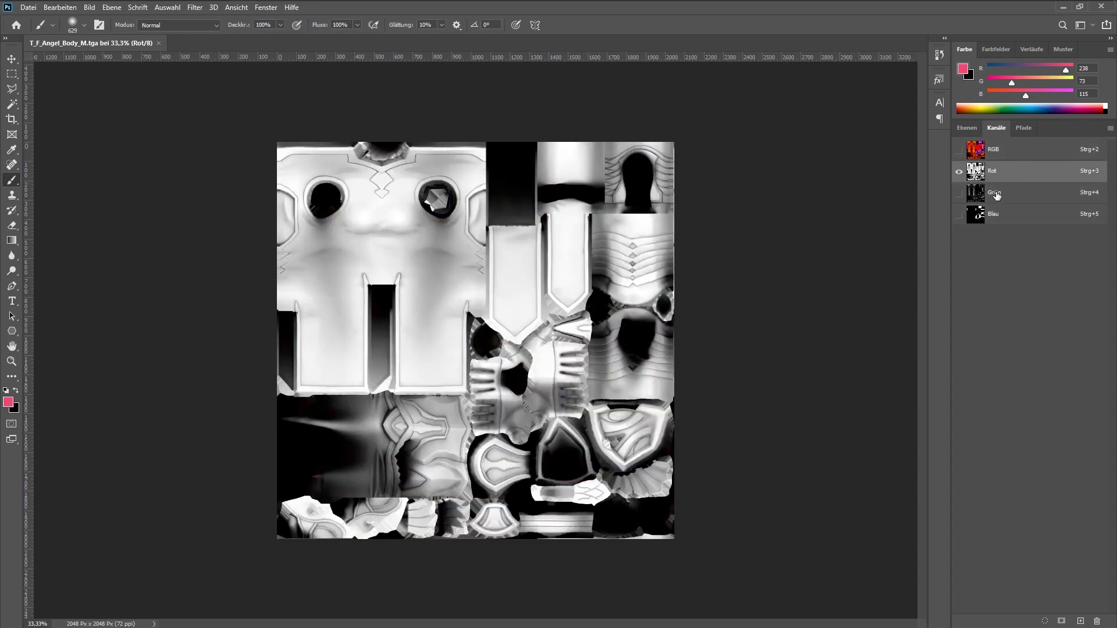
left_click(998, 196)
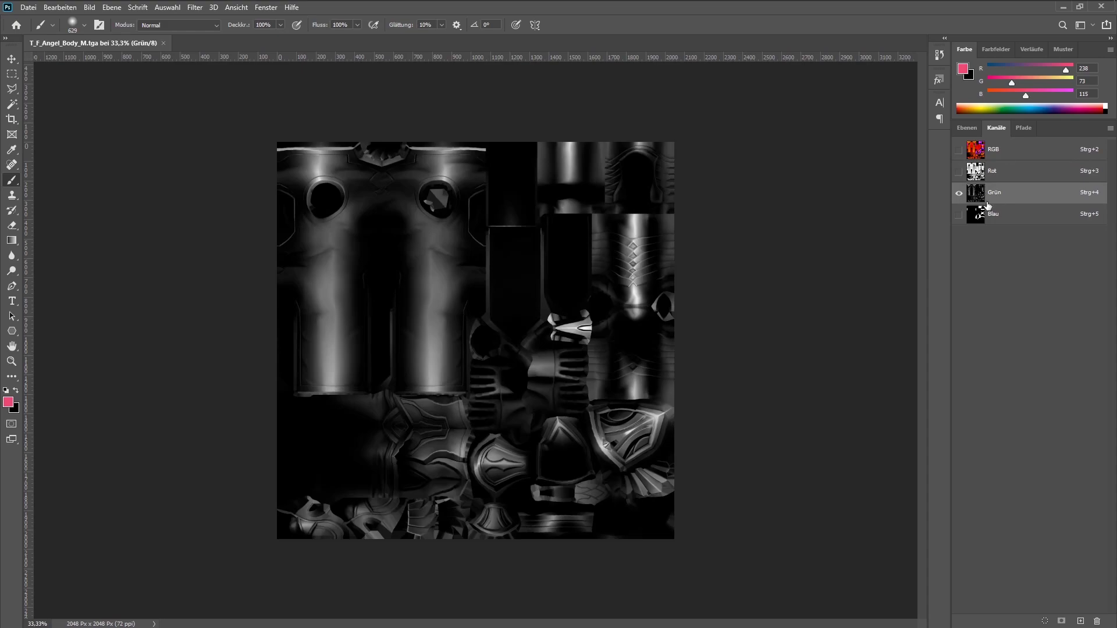
left_click(1019, 222)
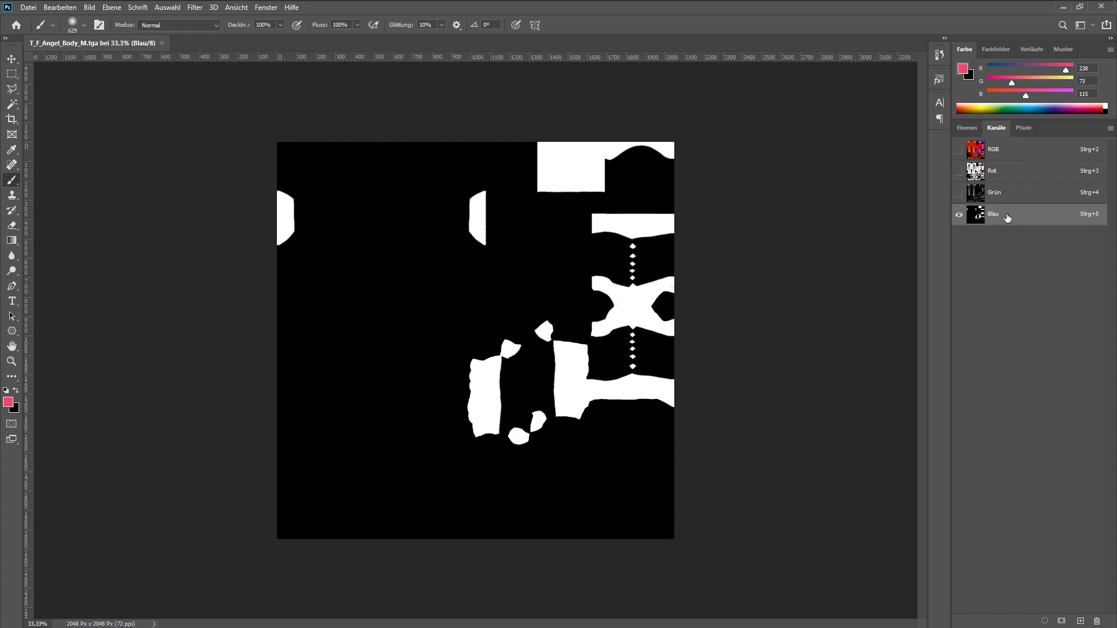
left_click(1000, 174)
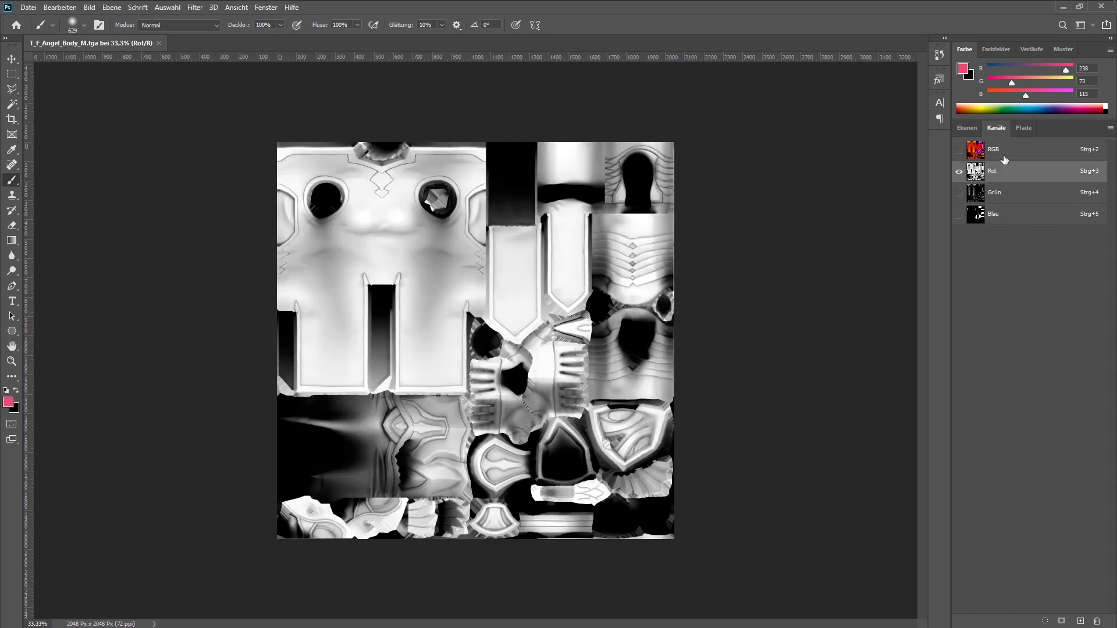
left_click(1004, 159)
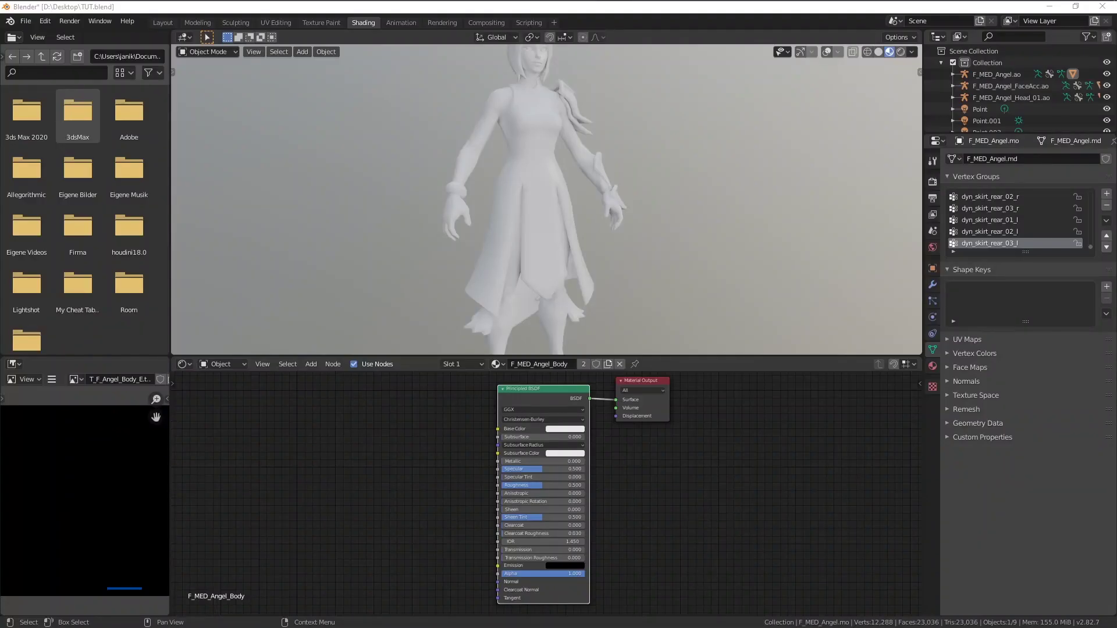
In Blender, add T_F_Angel_Body_D.tga as an image texture to the body material and connect its color to the Principled BSDF's Base Color.
scroll(506, 407, "up", 8)
middle_click_drag(426, 424, 467, 540)
left_click_drag(562, 419, 568, 426)
scroll(446, 455, "down", 1)
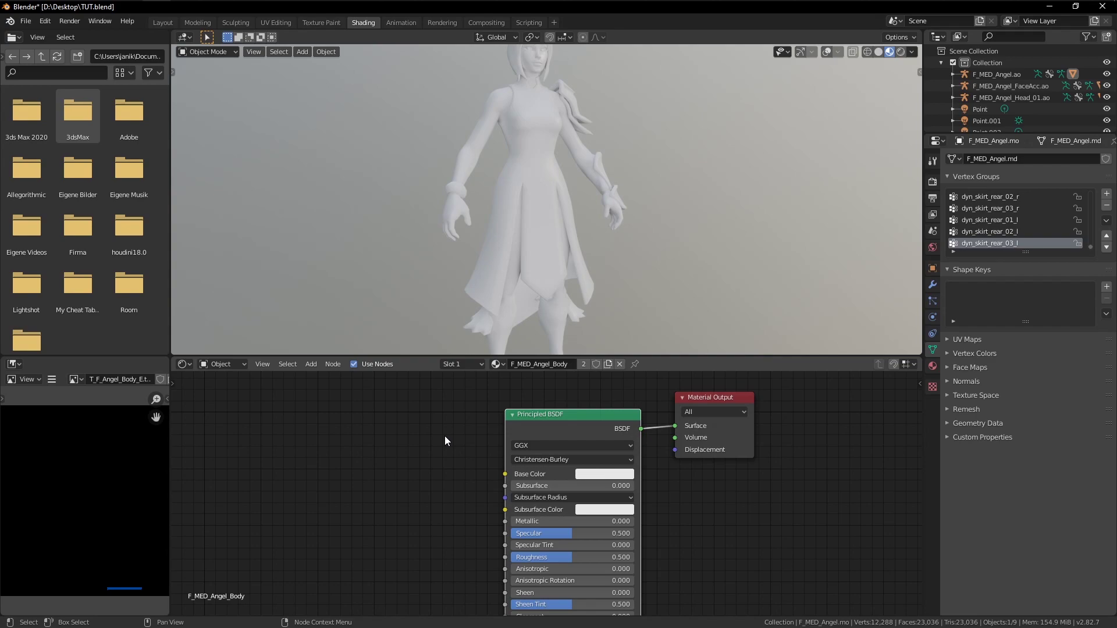
left_click_drag(604, 409, 606, 406)
scroll(452, 444, "down", 2)
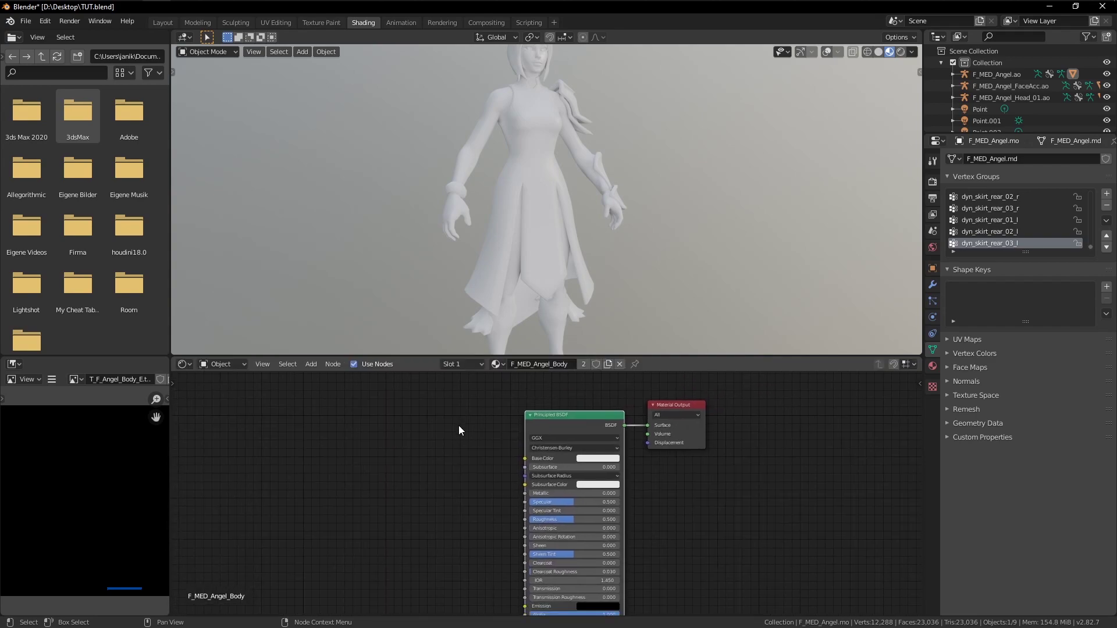
middle_click_drag(459, 440, 499, 475)
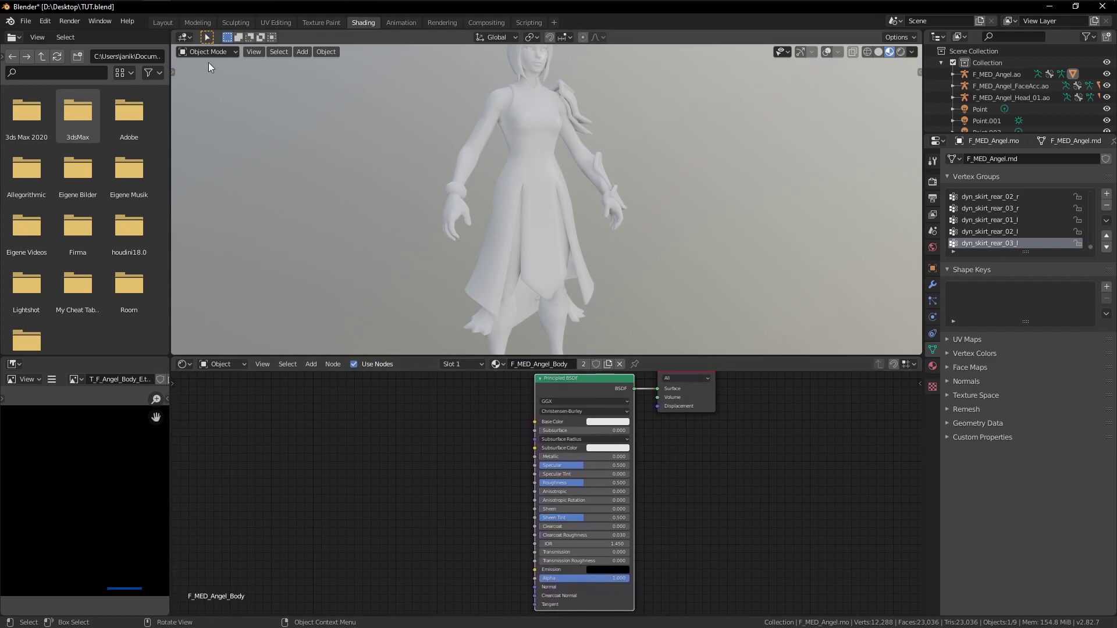
mouse_move(104, 17)
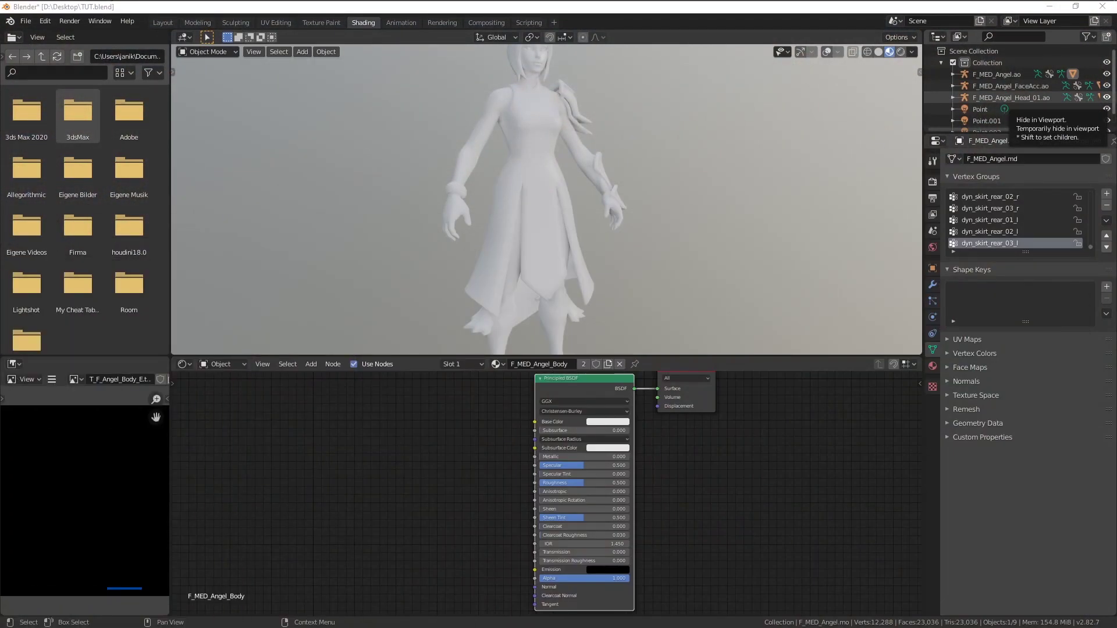
left_click_drag(437, 454, 323, 402)
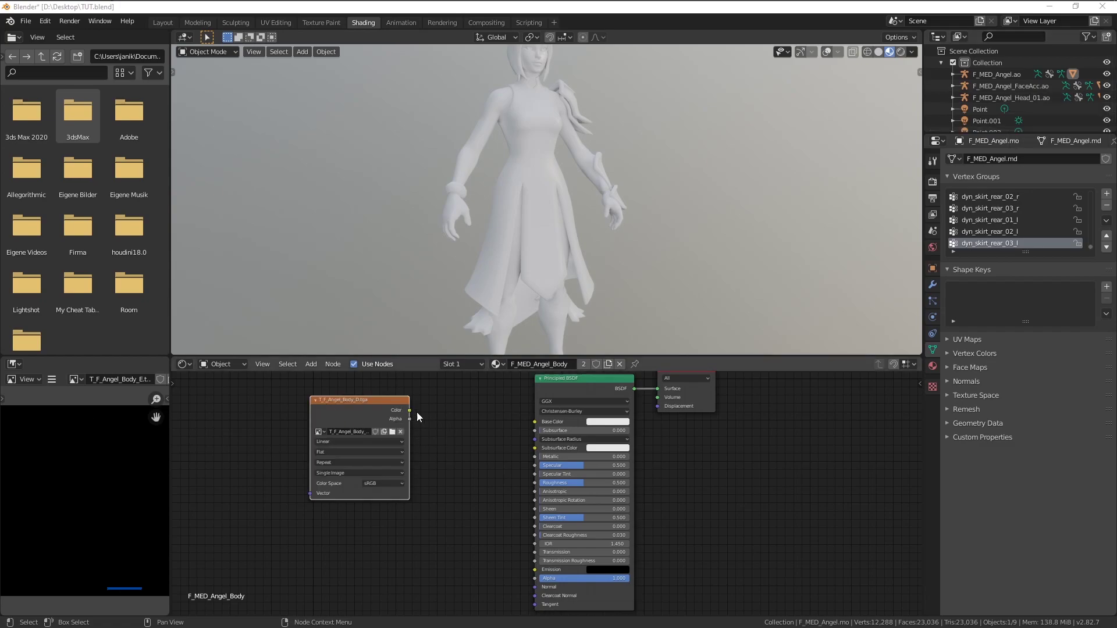
left_click_drag(410, 411, 536, 423)
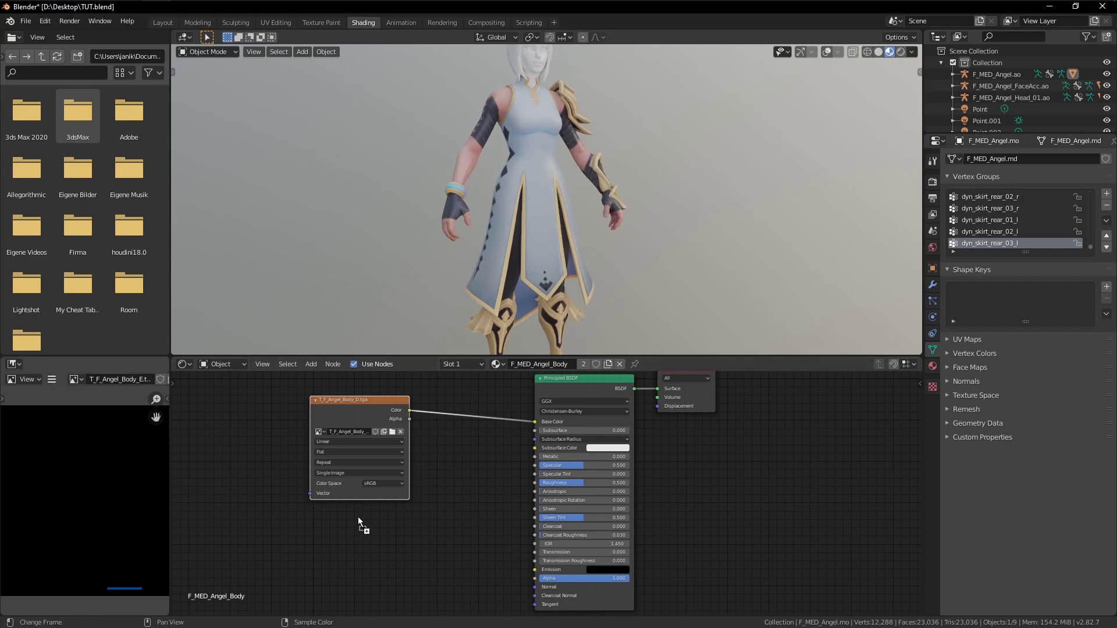
Add T_F_Angel_Body_N.tga as an image texture below the diffuse texture and set its color space to Non-Color.
left_click_drag(329, 512, 334, 536)
middle_click_drag(426, 557, 440, 437)
scroll(442, 461, "up", 3)
middle_click_drag(434, 508, 472, 536)
left_click(410, 552)
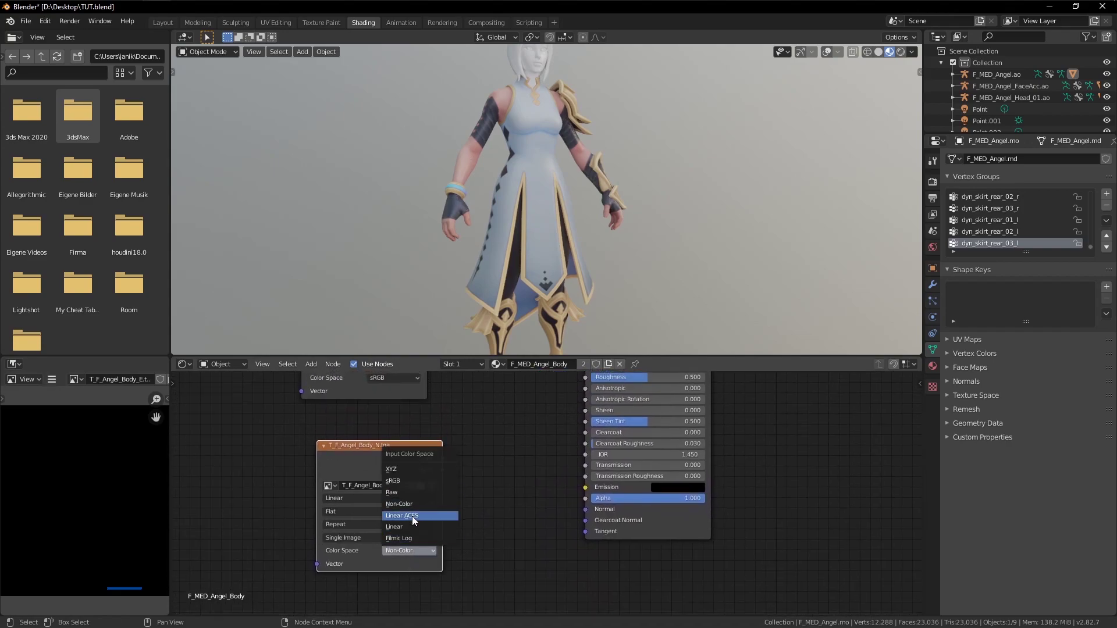
left_click(410, 504)
left_click(402, 553)
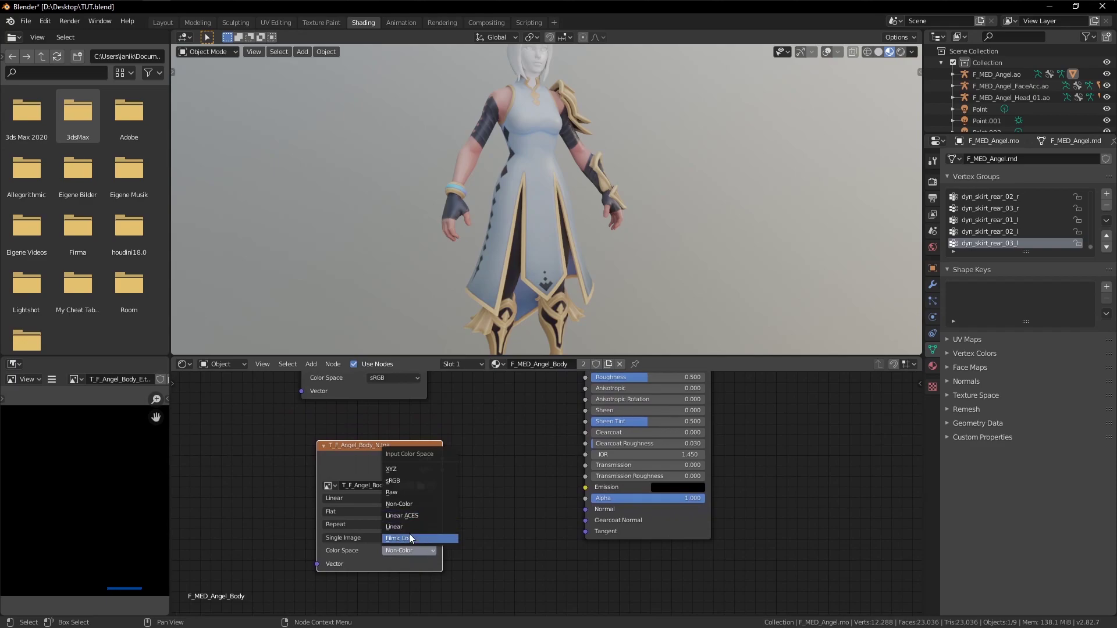
left_click(396, 483)
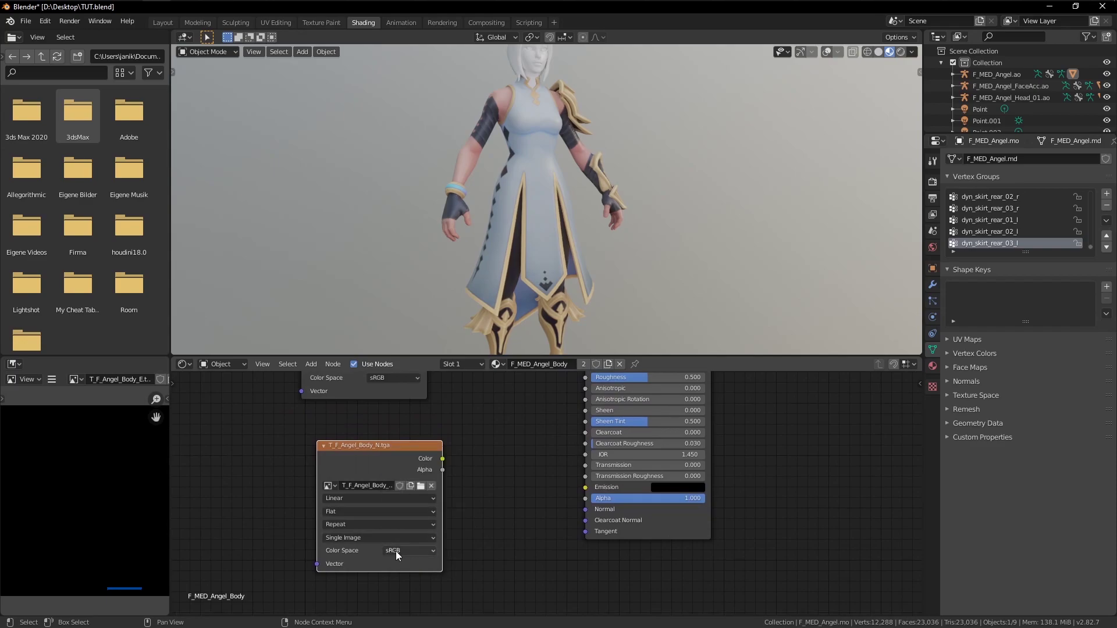
left_click(396, 551)
left_click(417, 505)
Try out T_F_Angel_Body_S.tga as an image texture above the normal map texture, check its color space, and delete its node.
left_click_drag(384, 447, 355, 562)
scroll(320, 460, "down", 2)
left_click_drag(320, 455, 379, 414)
scroll(404, 498, "up", 6)
middle_click_drag(431, 469, 525, 471)
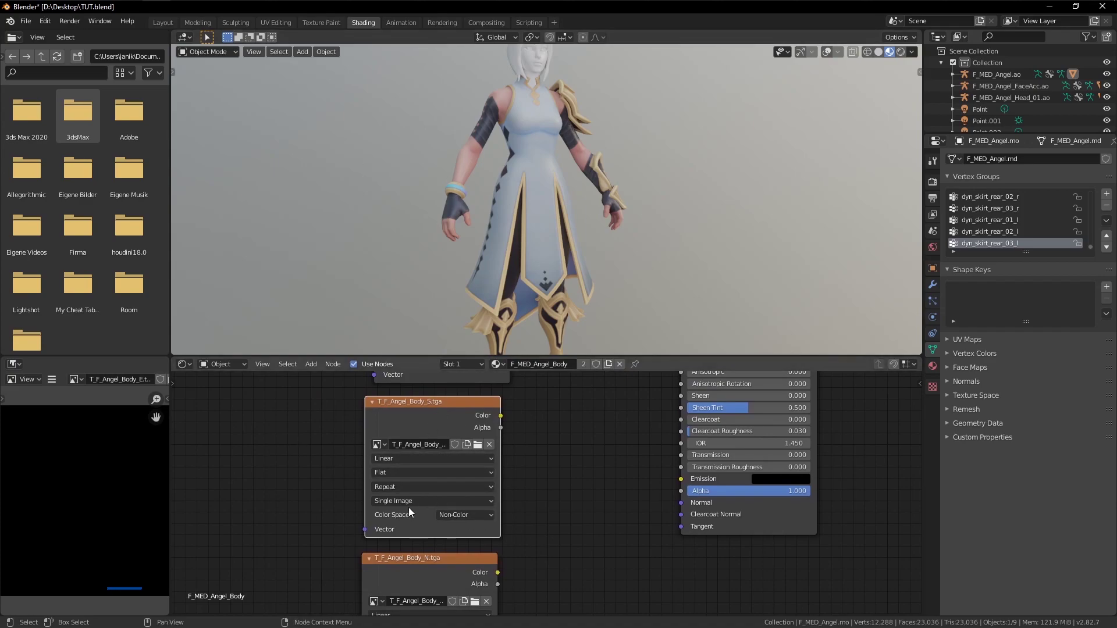
left_click(460, 515)
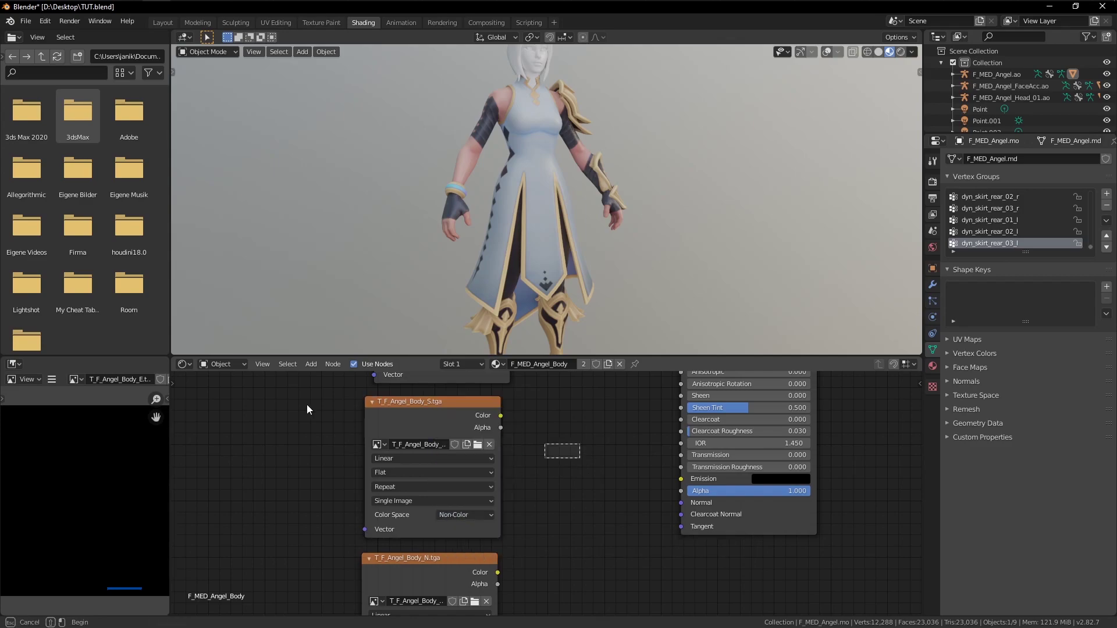
key("x")
Keep the normal map texture on Non-Color, connect its color to the shader's Normal input, and move the node farther from the shader.
middle_click_drag(475, 488, 459, 459)
left_click_drag(426, 501, 427, 412)
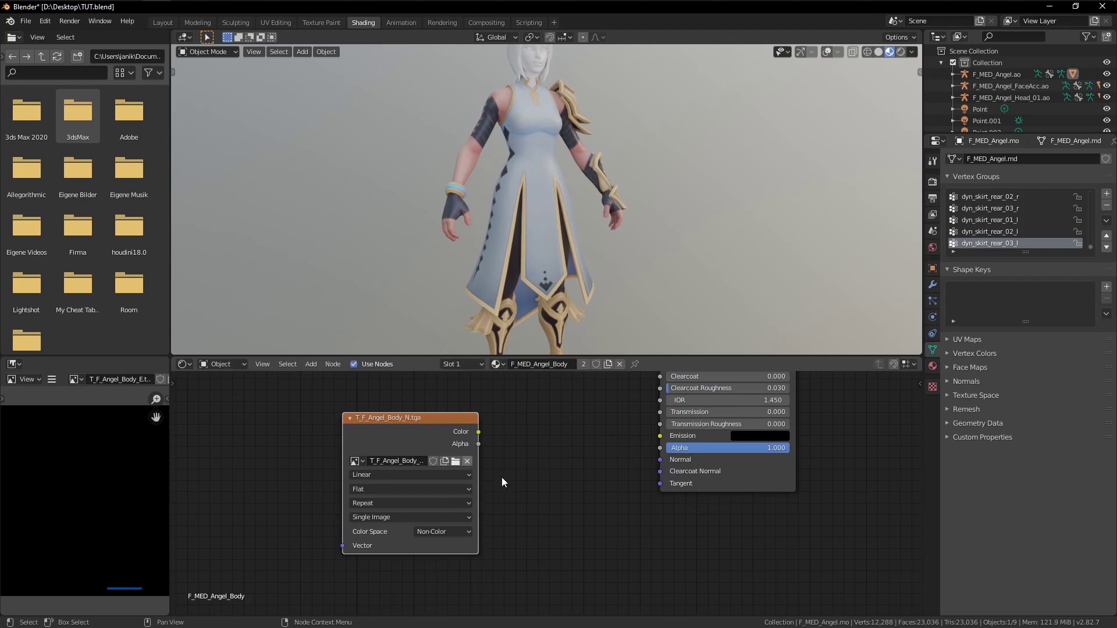
middle_click_drag(498, 476, 498, 491)
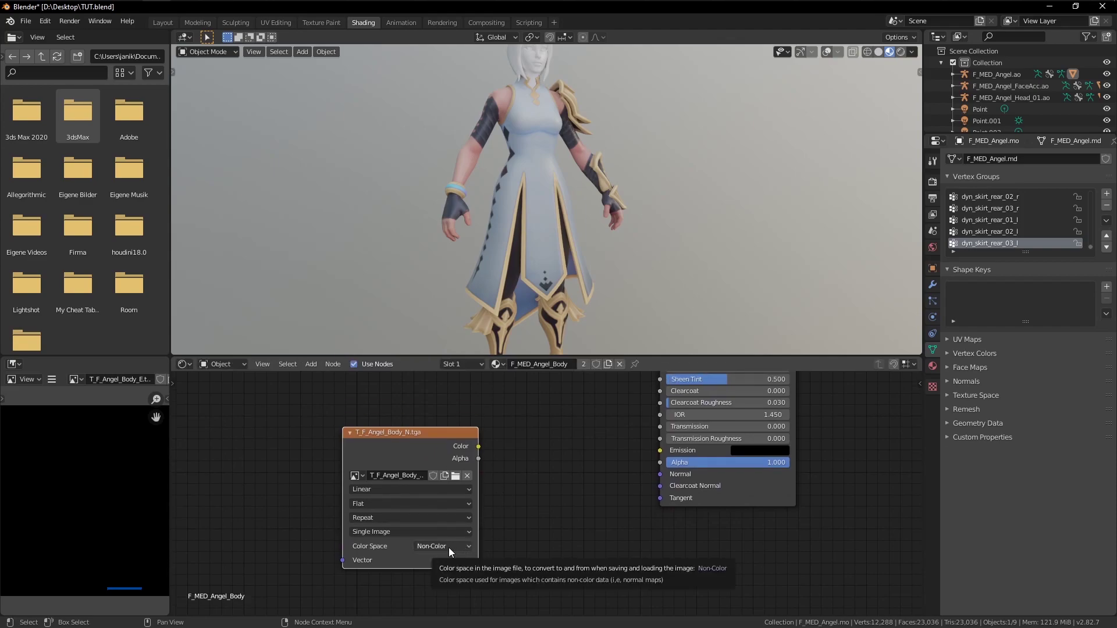
left_click(448, 547)
left_click(438, 496)
left_click_drag(417, 459, 660, 474)
left_click_drag(386, 476, 279, 474)
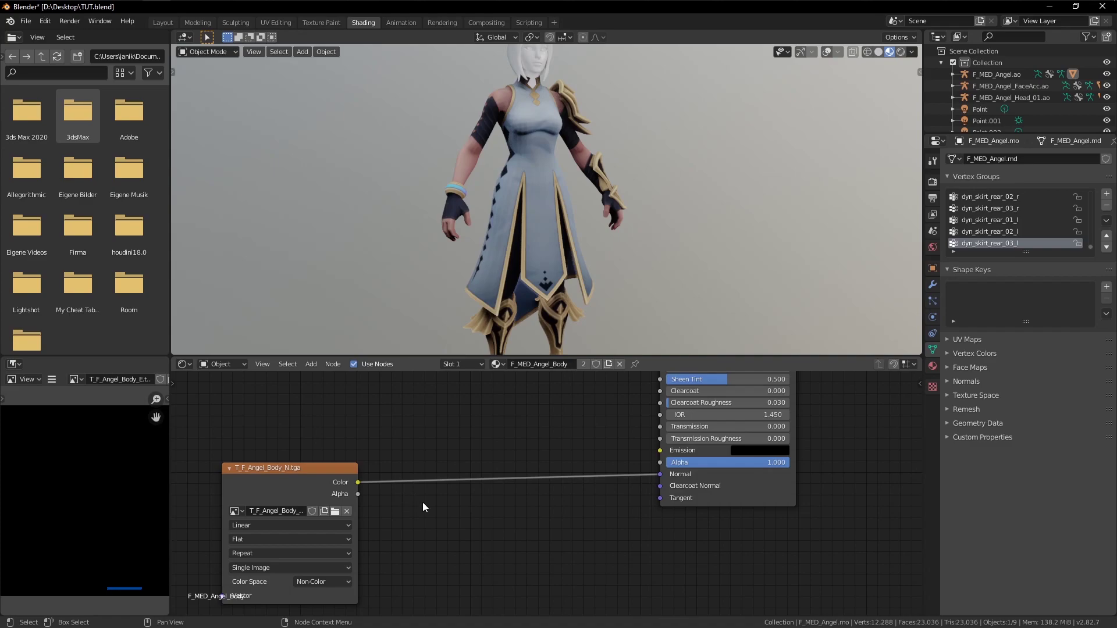
Insert a Normal Map node into the link between T_F_Angel_Body_N.tga and the shader's Normal input, placing it close to the shader.
key("shift+a")
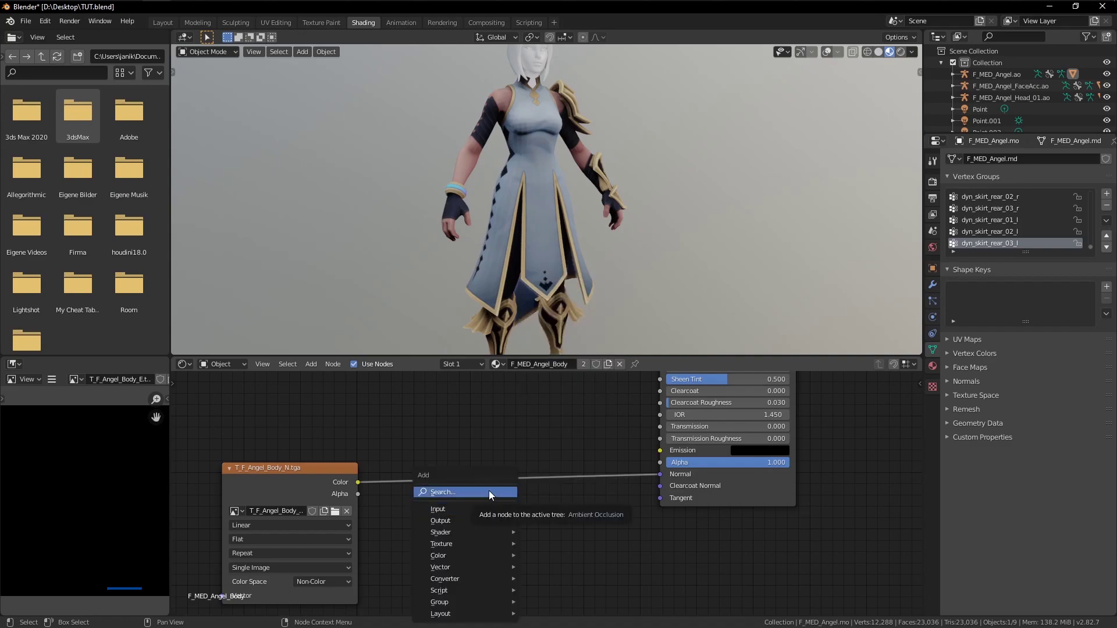
key("shift+a")
left_click(547, 492)
type("normal")
key("Down")
key("Return")
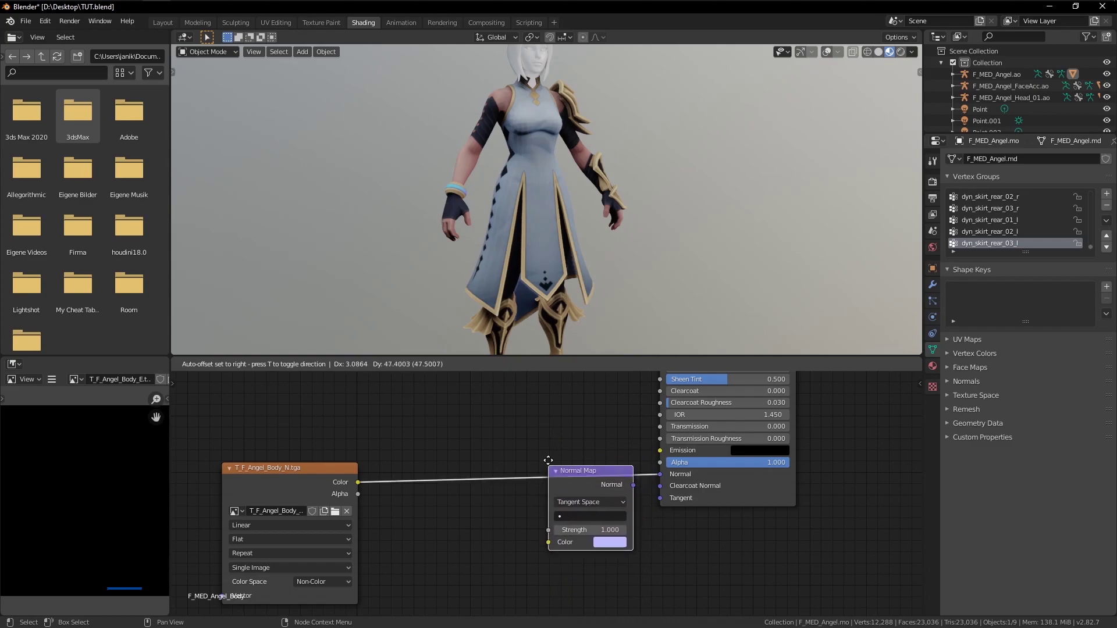
left_click(524, 456)
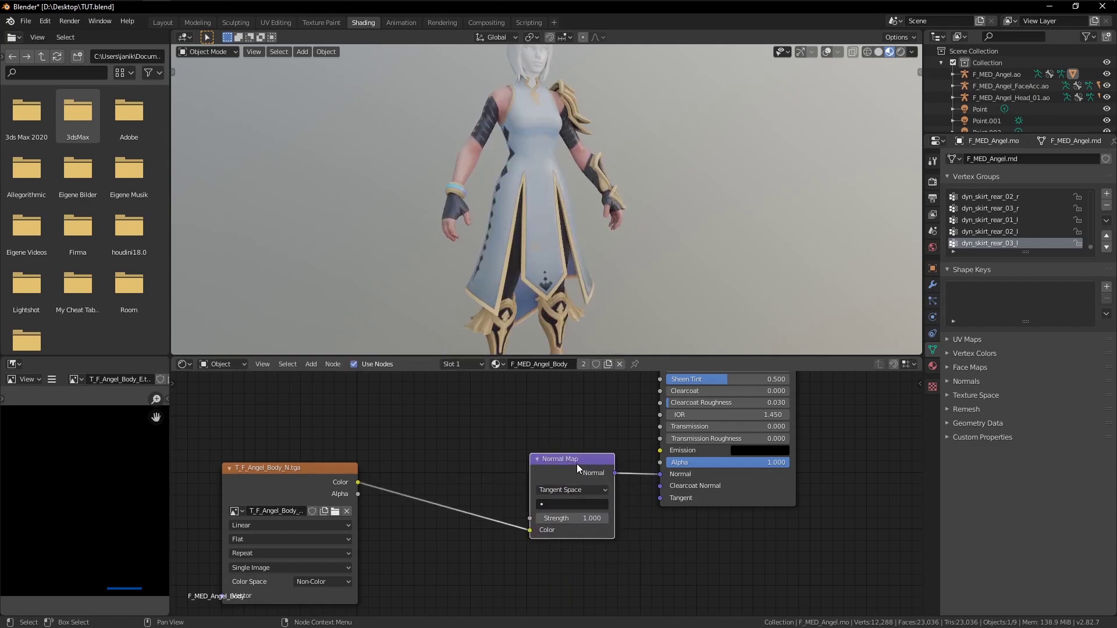
key("g")
left_click(437, 457)
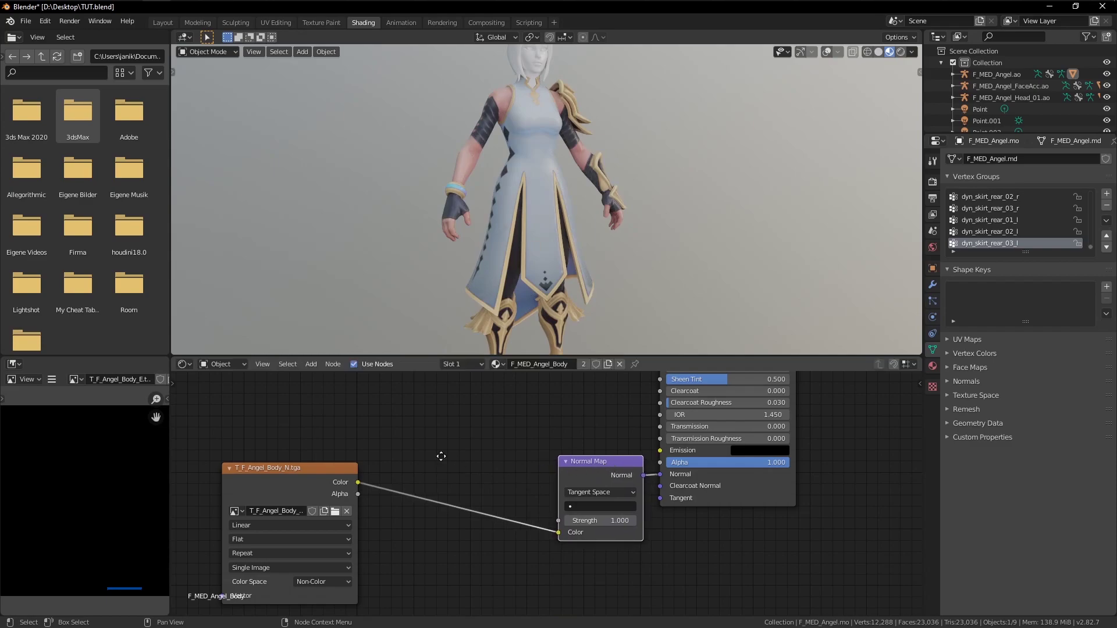
Insert an RGB Curves node between T_F_Angel_Body_N.tga and the Normal Map node, and invert its green curve from (0, 1) to (1, 0).
middle_click_drag(437, 457, 502, 446)
left_click(499, 524)
key("shift+a")
left_click(493, 494)
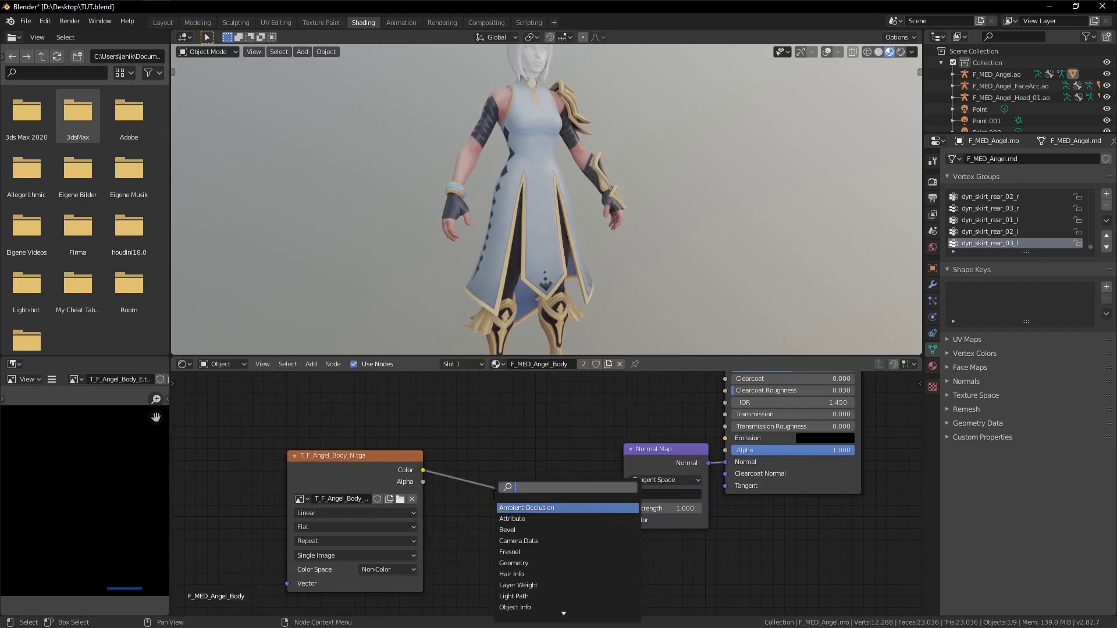
type("rgb")
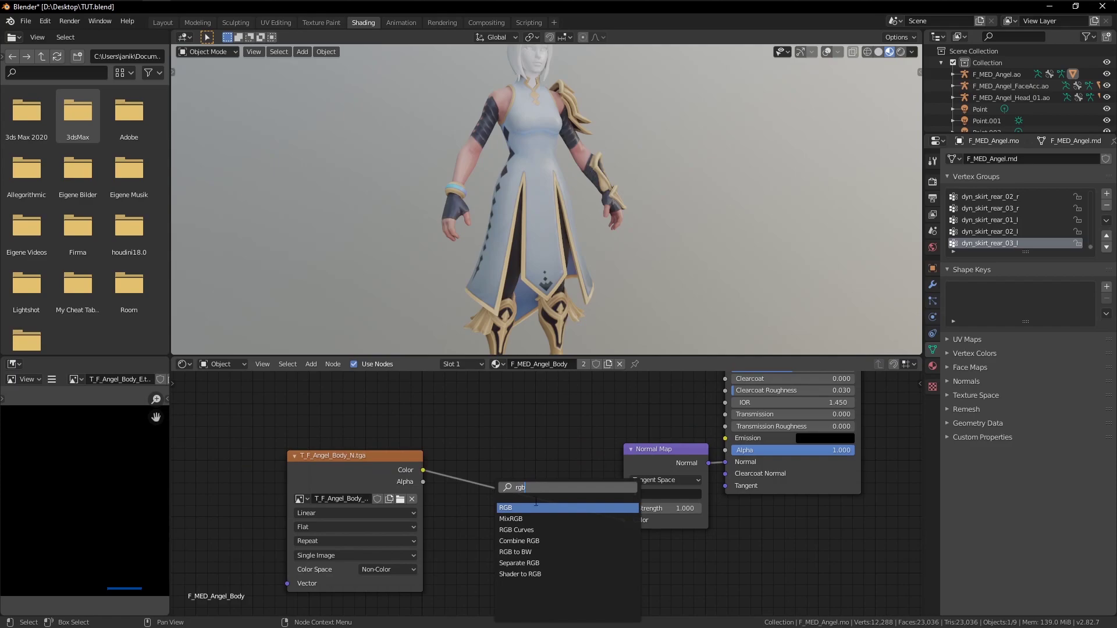
left_click(524, 531)
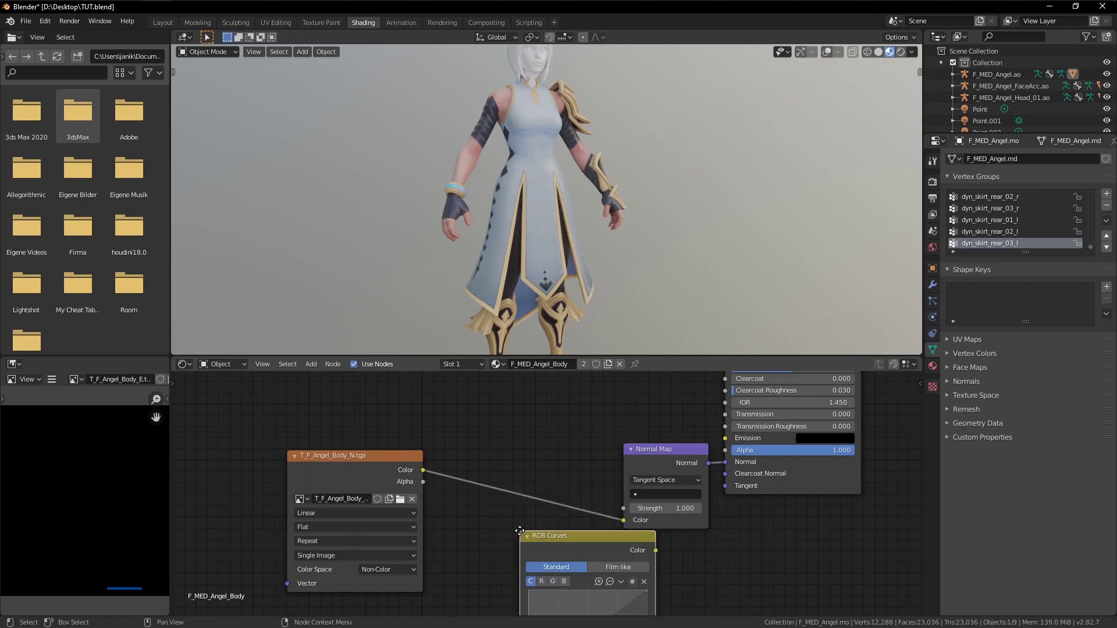
left_click(452, 414)
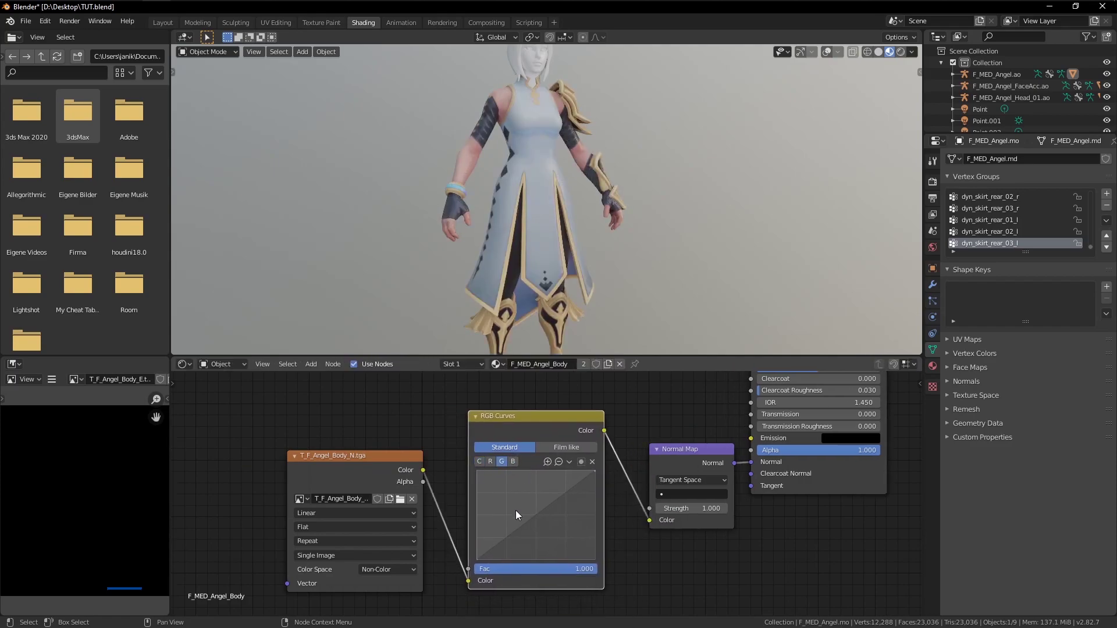
mouse_move(478, 558)
left_mouse_down()
mouse_move(499, 533)
mouse_move(477, 471)
left_mouse_up()
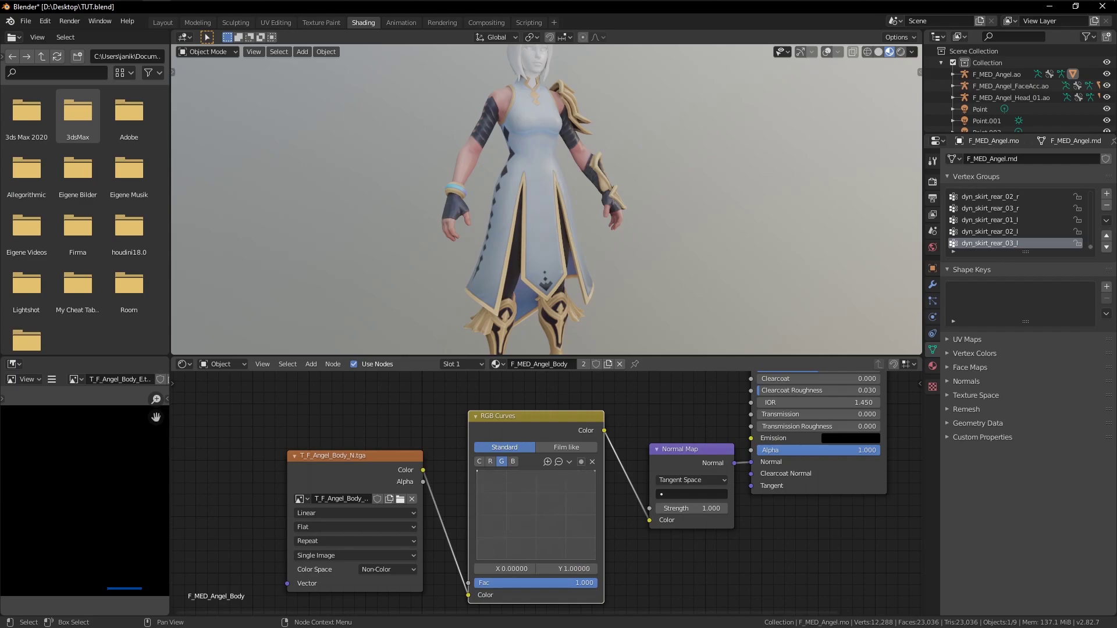
mouse_move(598, 481)
left_mouse_down()
mouse_move(591, 468)
mouse_move(589, 554)
left_mouse_up()
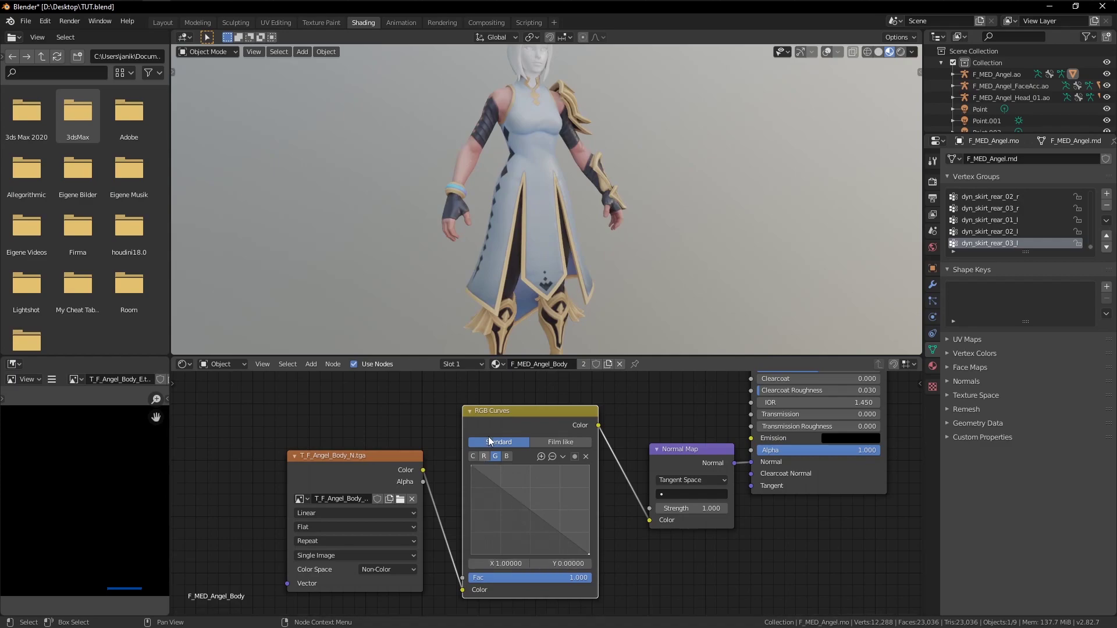
Make room between the texture rows by moving the normal map nodes down and the diffuse texture node up.
left_click_drag(290, 424, 674, 509)
left_click_drag(686, 463, 686, 535)
middle_click_drag(665, 453, 628, 597)
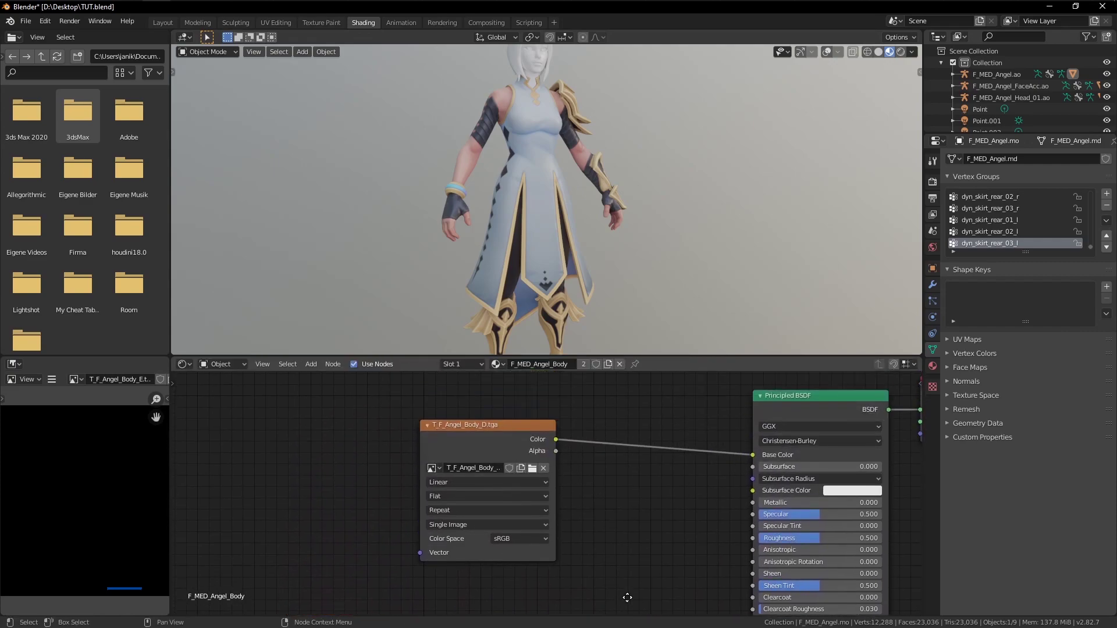
left_click_drag(499, 429, 492, 359)
Add T_F_Angel_Body_S.tga as an image texture below the diffuse texture, with its color space set to Non-Color.
scroll(545, 572, "down", 4)
middle_click_drag(559, 571, 532, 500)
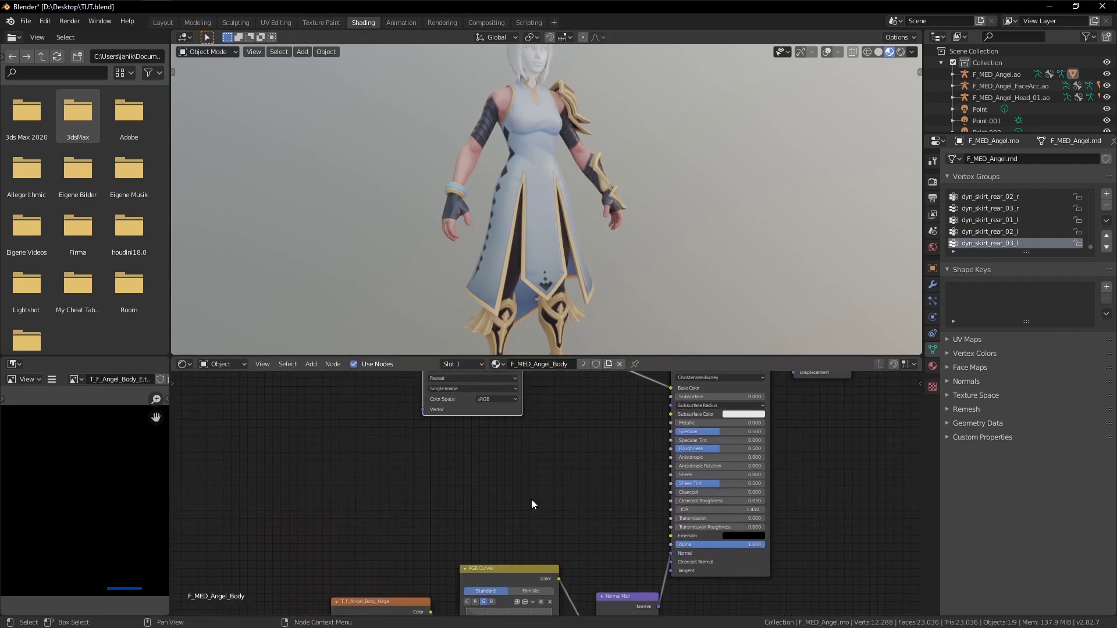
scroll(597, 467, "up", 5)
middle_click_drag(805, 430, 745, 479)
scroll(592, 476, "down", 6)
middle_click_drag(528, 541, 529, 457)
scroll(550, 488, "up", 3)
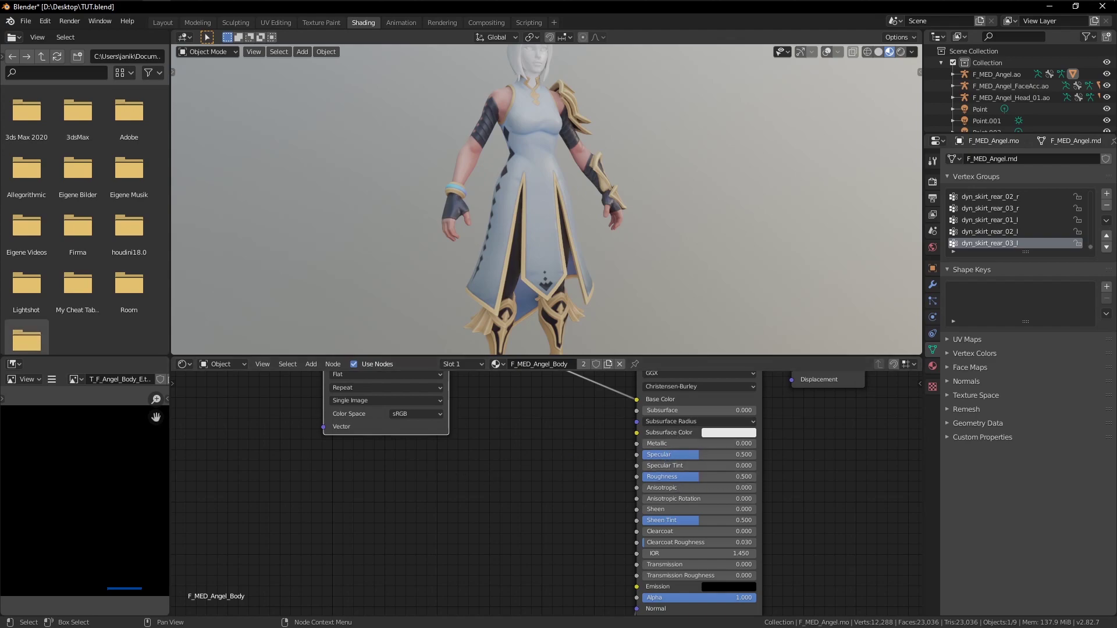
left_click_drag(312, 521, 348, 449)
left_click(403, 546)
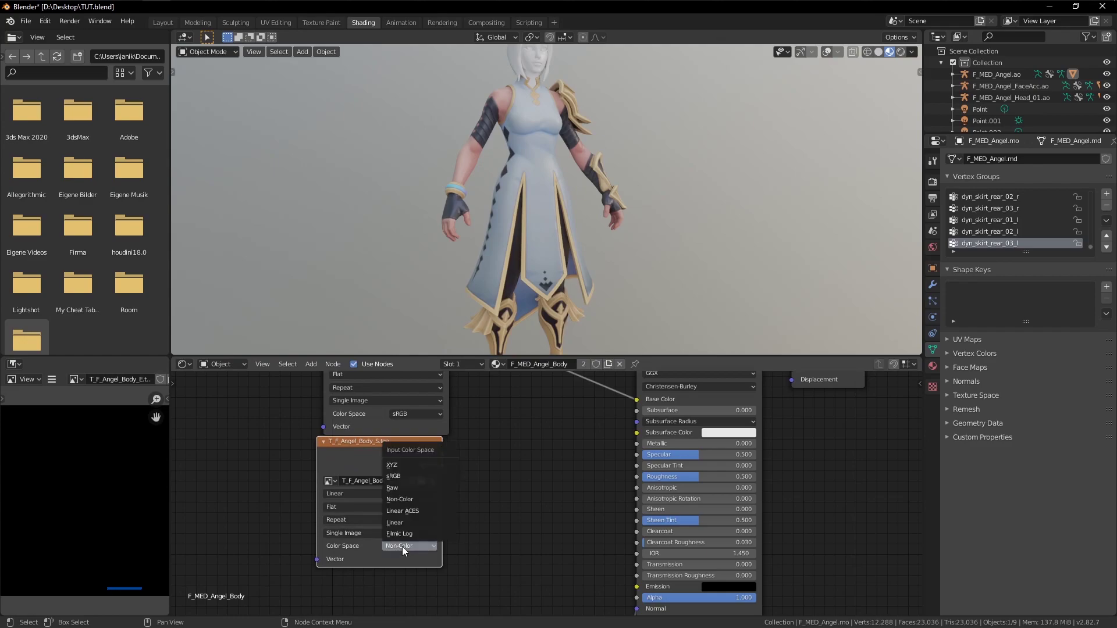
left_click(404, 500)
left_click_drag(375, 465, 380, 478)
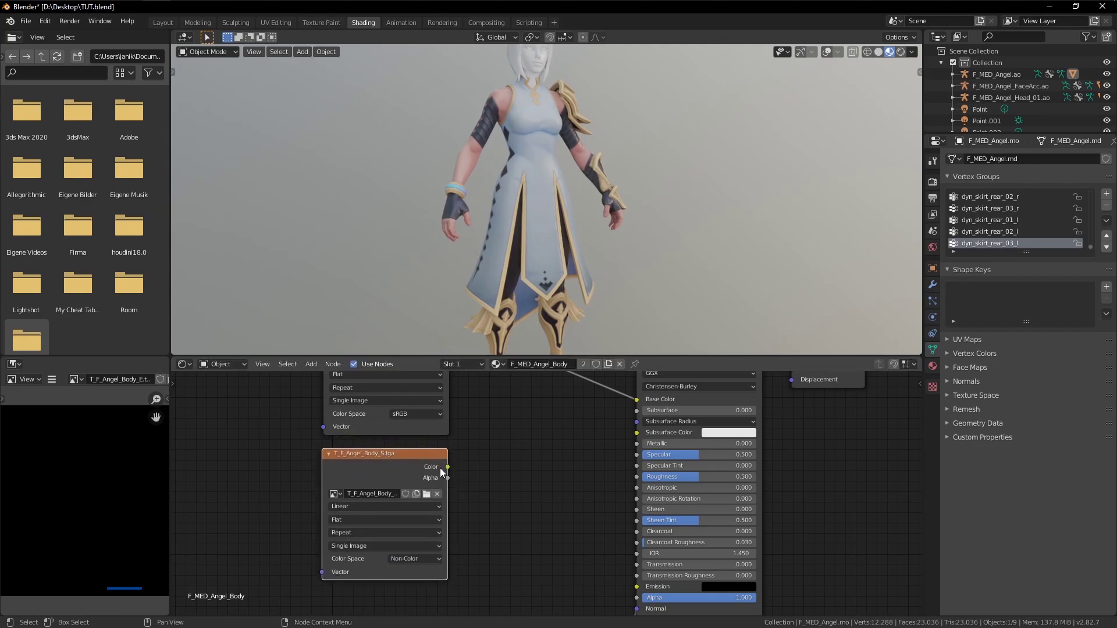
Add a Separate RGB node beside T_F_Angel_Body_S.tga and connect the texture's color to its Image input.
key("shift+a")
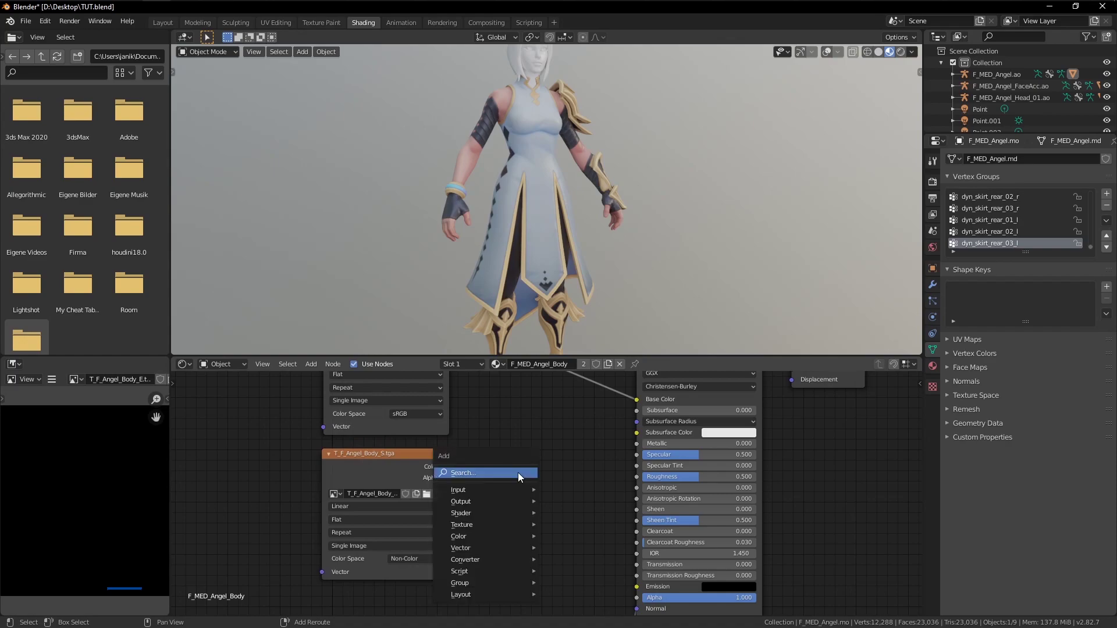
left_click(518, 472)
type("rgb")
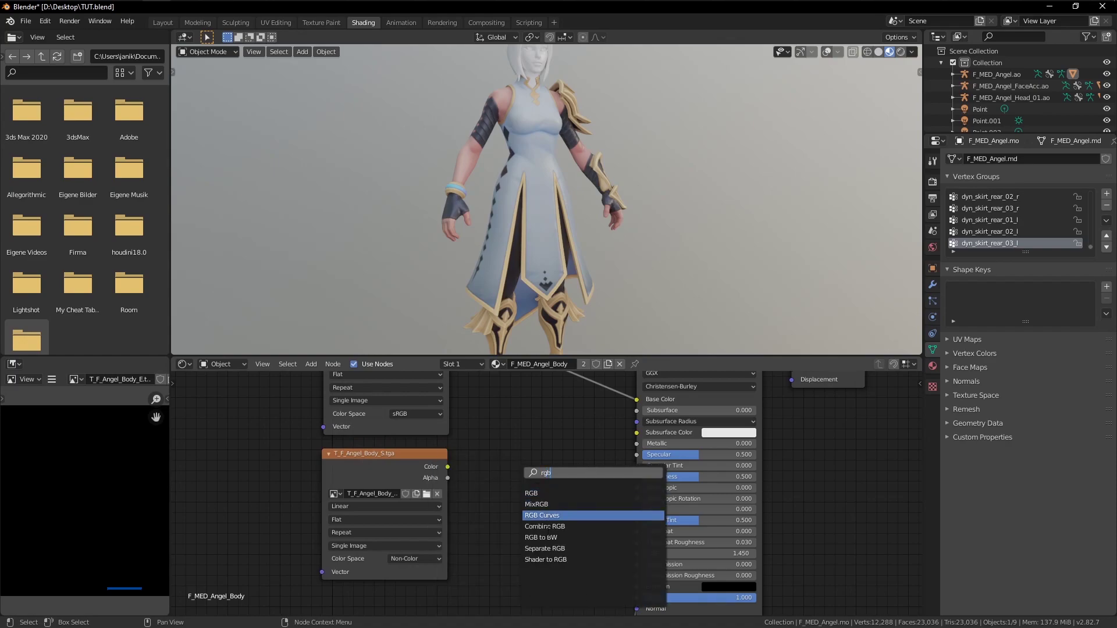
left_click(557, 549)
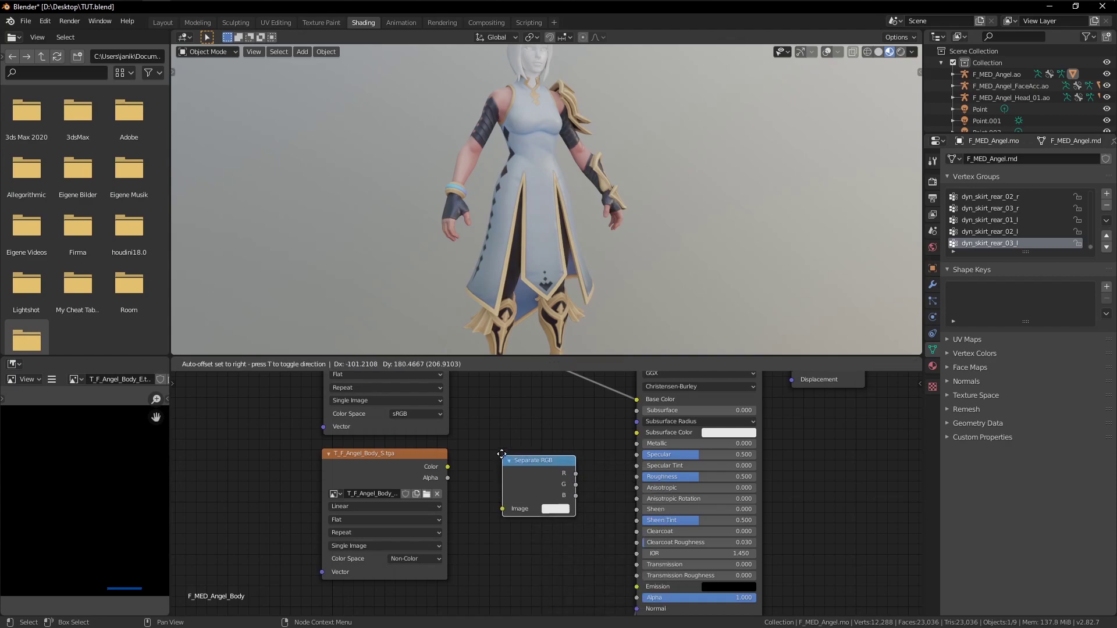
left_click_drag(447, 468, 501, 505)
Connect the Separate RGB outputs to the Principled BSDF: R to Specular, G to Metallic and B to Roughness.
left_click_drag(538, 463, 647, 456)
left_click_drag(553, 476, 637, 442)
left_click_drag(556, 488, 637, 478)
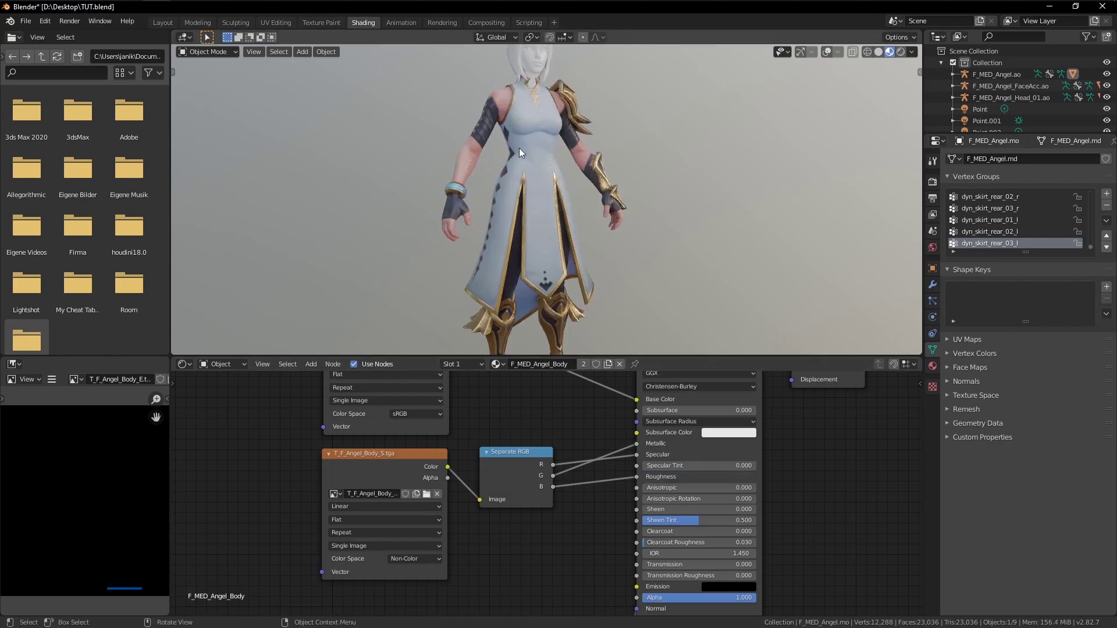
Switch the viewport to Rendered shading and inspect the character's body material.
mouse_move(518, 201)
middle_mouse_down()
mouse_move(475, 198)
mouse_move(511, 198)
mouse_move(501, 198)
middle_mouse_up()
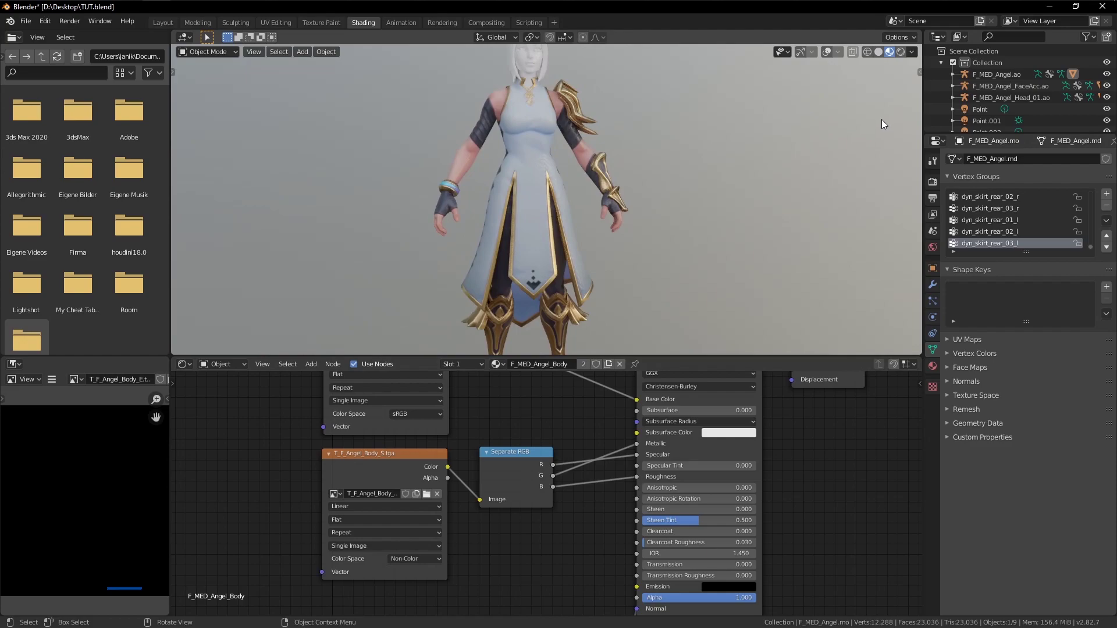
left_click(901, 51)
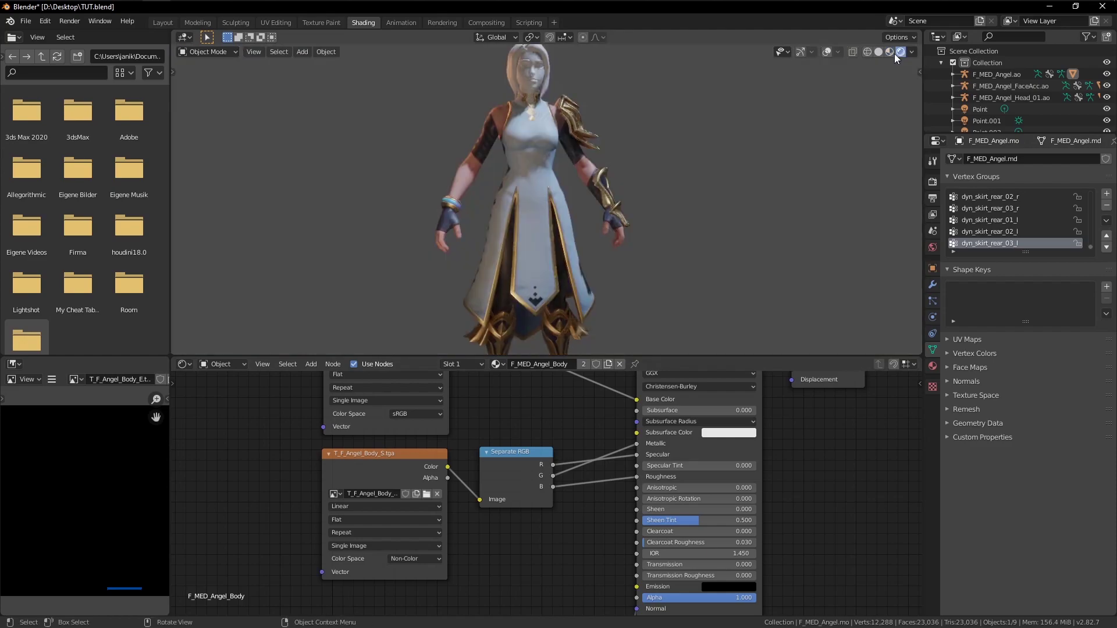
middle_click_drag(558, 141, 533, 216)
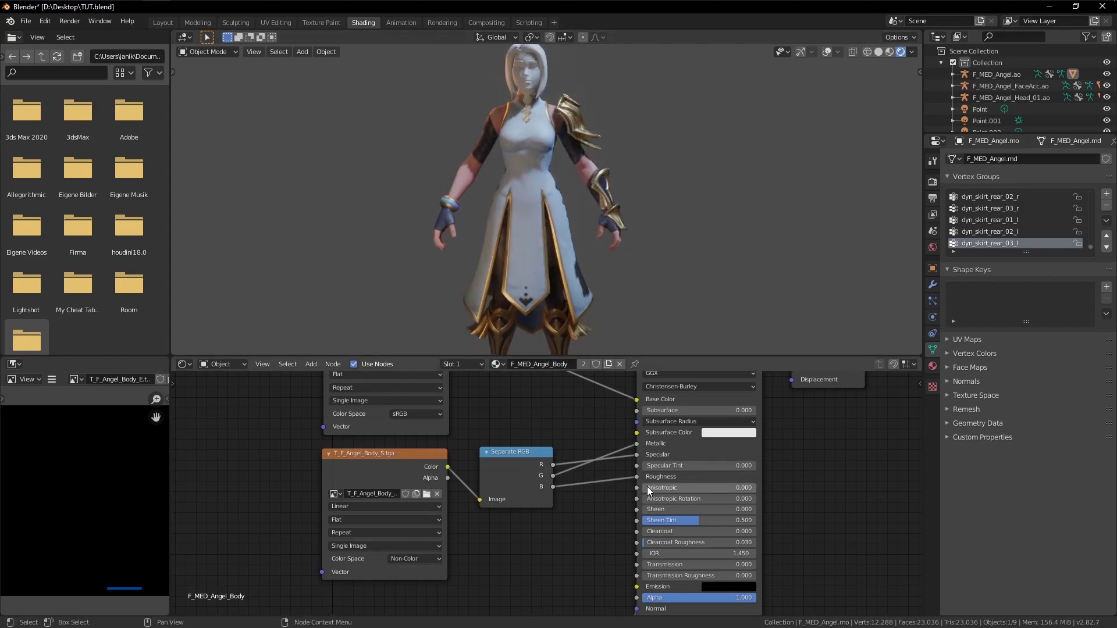
Disconnect the Separate RGB links from the shader's Roughness, Metallic and Specular inputs to compare the material without them.
left_click_drag(637, 478, 609, 480)
left_click_drag(637, 444, 603, 461)
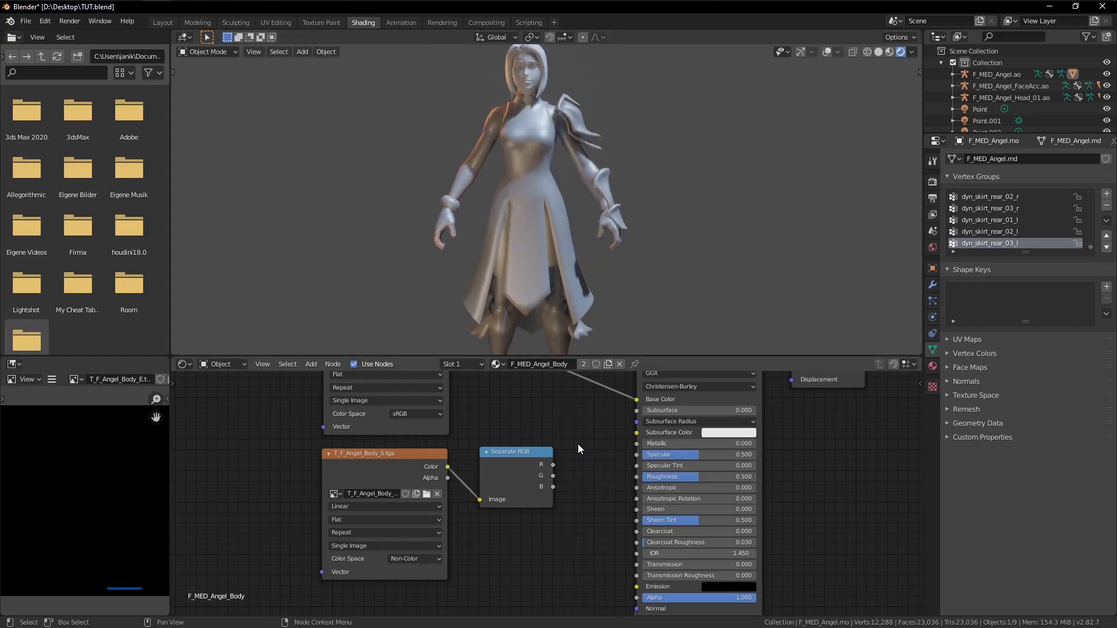
mouse_move(566, 249)
middle_mouse_down()
mouse_move(540, 264)
mouse_move(581, 253)
middle_mouse_up()
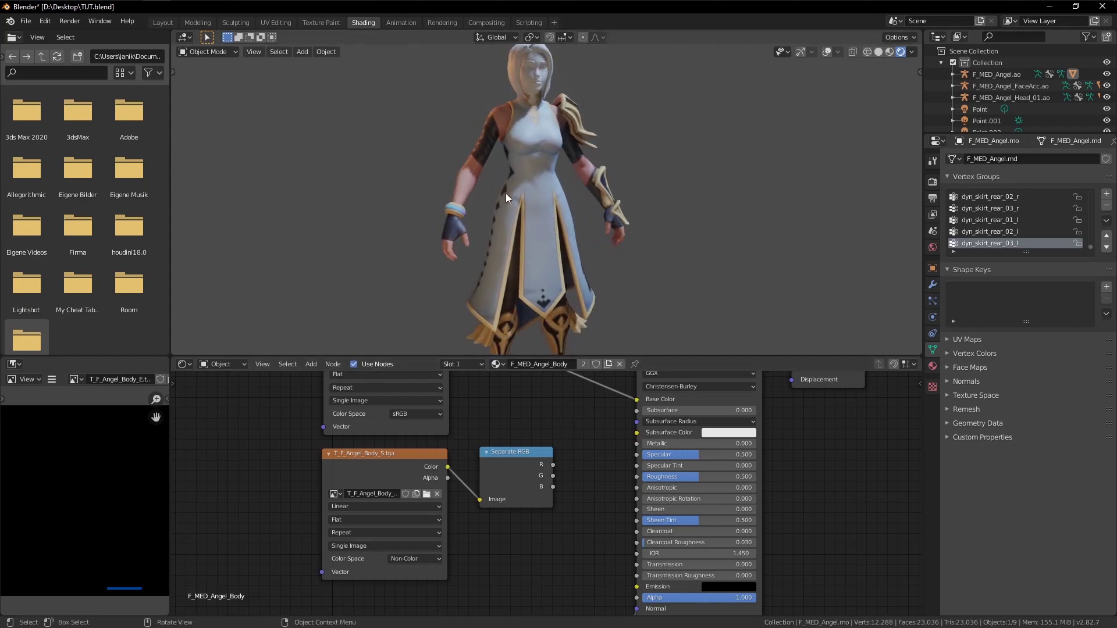
Reconnect R to Specular, G to Metallic and B to Roughness, and return the viewport to Material Preview shading.
left_click_drag(553, 465, 637, 456)
left_click_drag(554, 476, 639, 444)
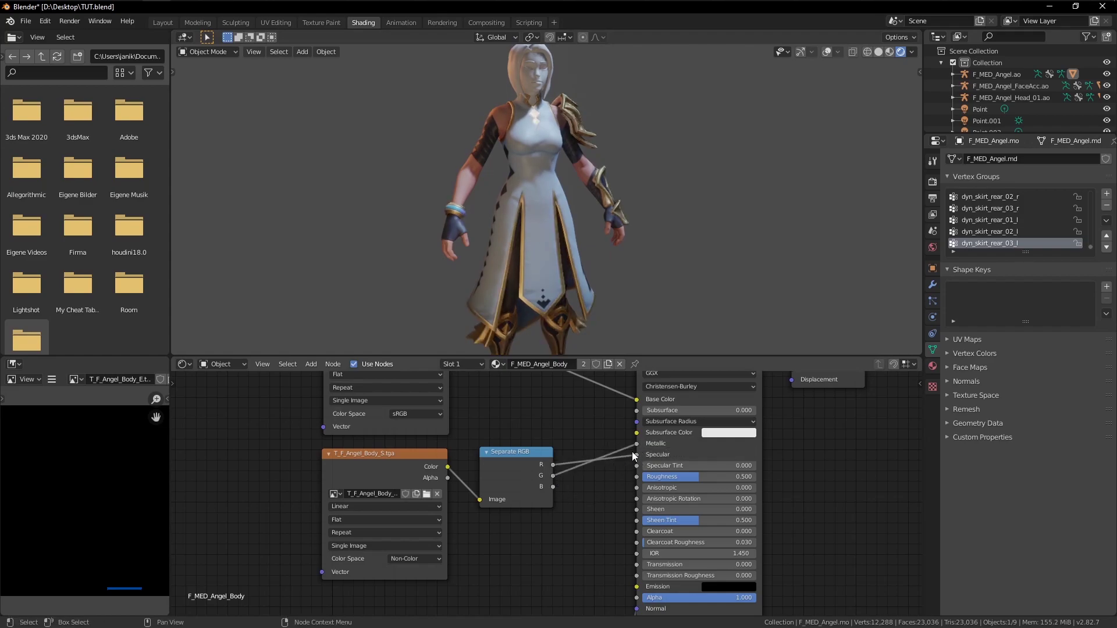
left_click_drag(553, 487, 639, 476)
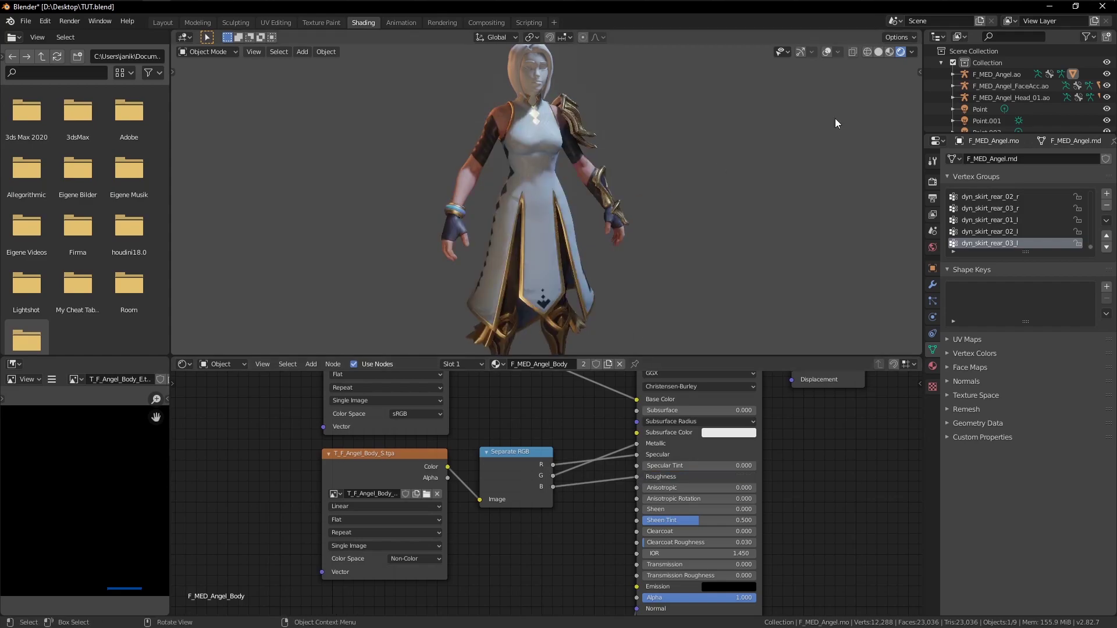
left_click(889, 52)
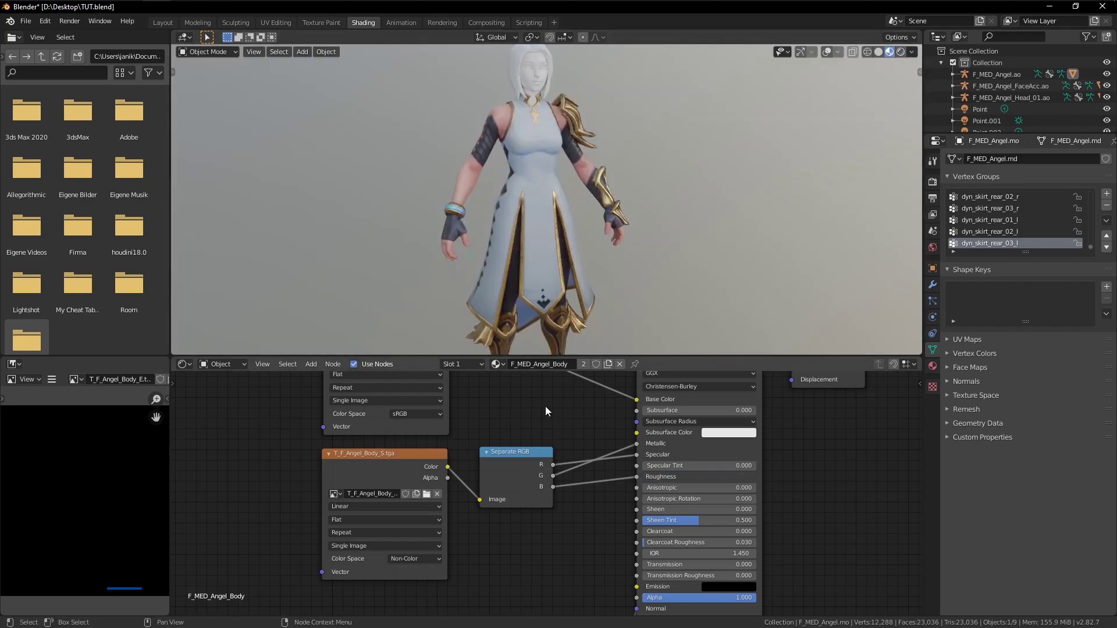
Reposition the T_F_Angel_Body_D.tga node above the T_F_Angel_Body_S.tga node.
scroll(504, 438, "down", 3)
scroll(525, 516, "down", 2)
left_click_drag(474, 487, 527, 496)
left_click_drag(498, 443, 433, 438)
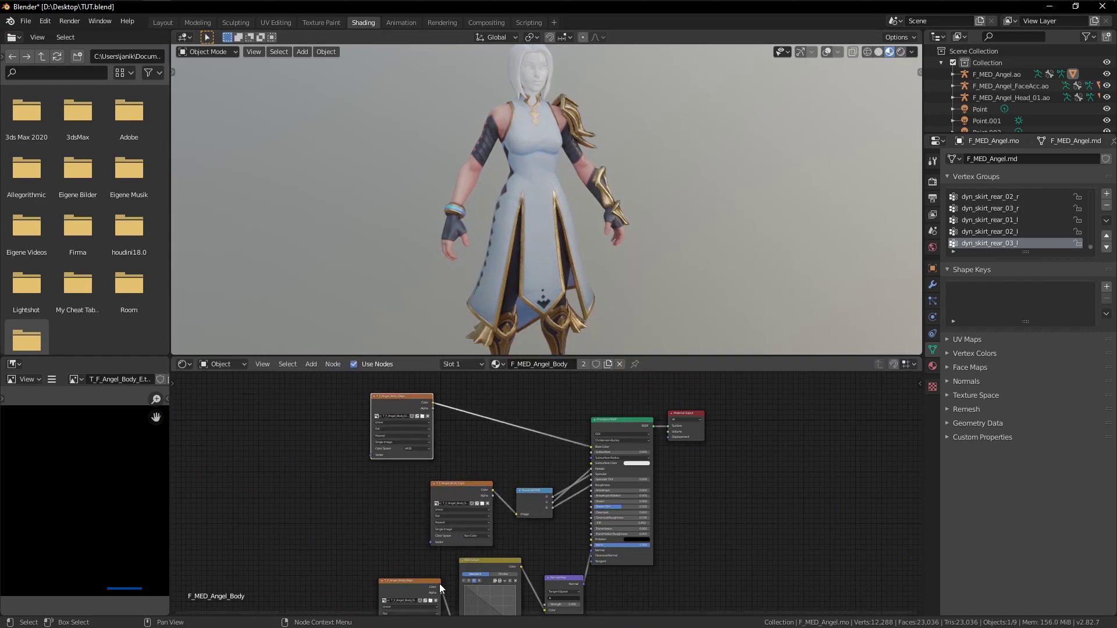
scroll(524, 446, "up", 2, "shift")
scroll(539, 429, "up", 3)
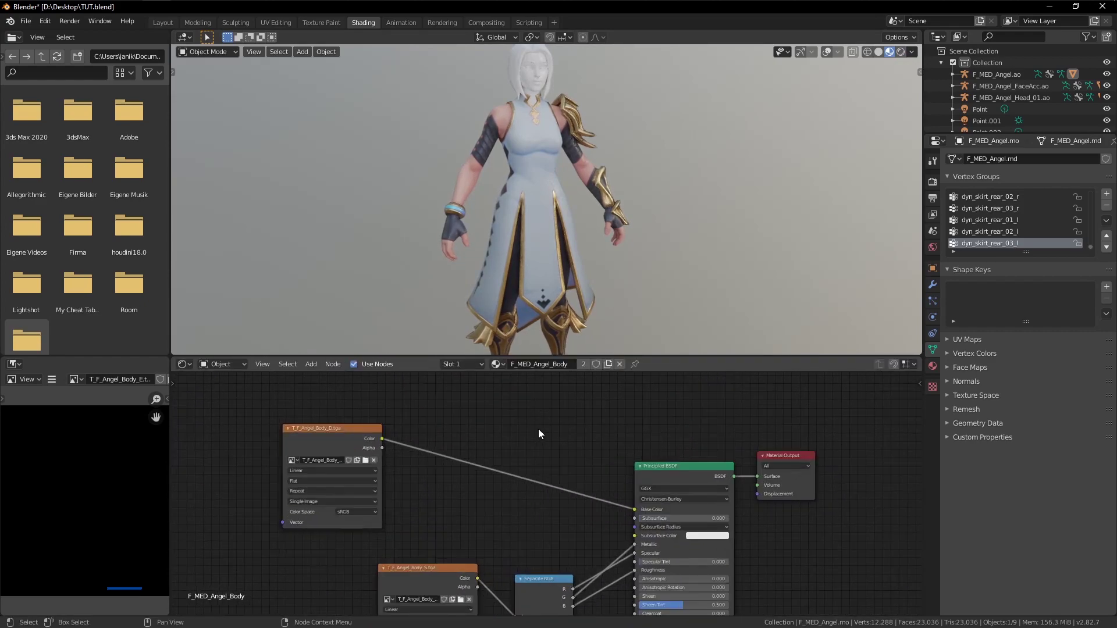
left_click_drag(308, 451, 413, 462)
middle_click_drag(445, 453, 442, 484)
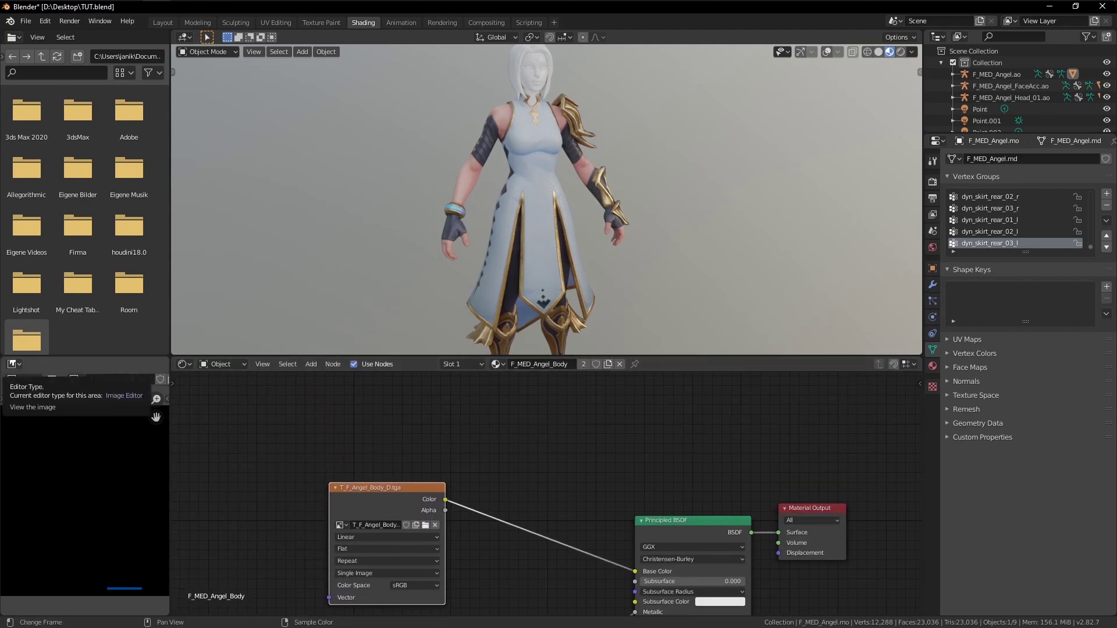
Add T_F_Angel_Body_M.tga as an image texture and place it above the diffuse texture node.
left_click_drag(3, 367, 378, 409)
middle_click_drag(411, 441, 412, 515)
left_click_drag(427, 480, 423, 436)
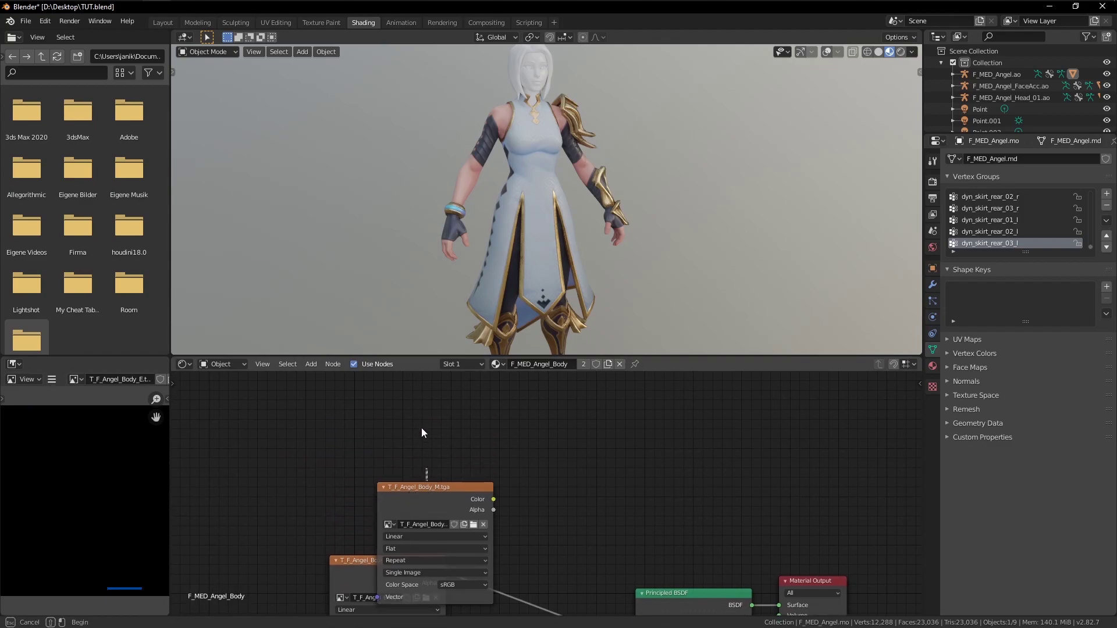
left_click_drag(440, 486, 430, 414)
scroll(448, 442, "down", 1)
middle_click_drag(495, 475, 453, 435)
left_click_drag(401, 398, 365, 397)
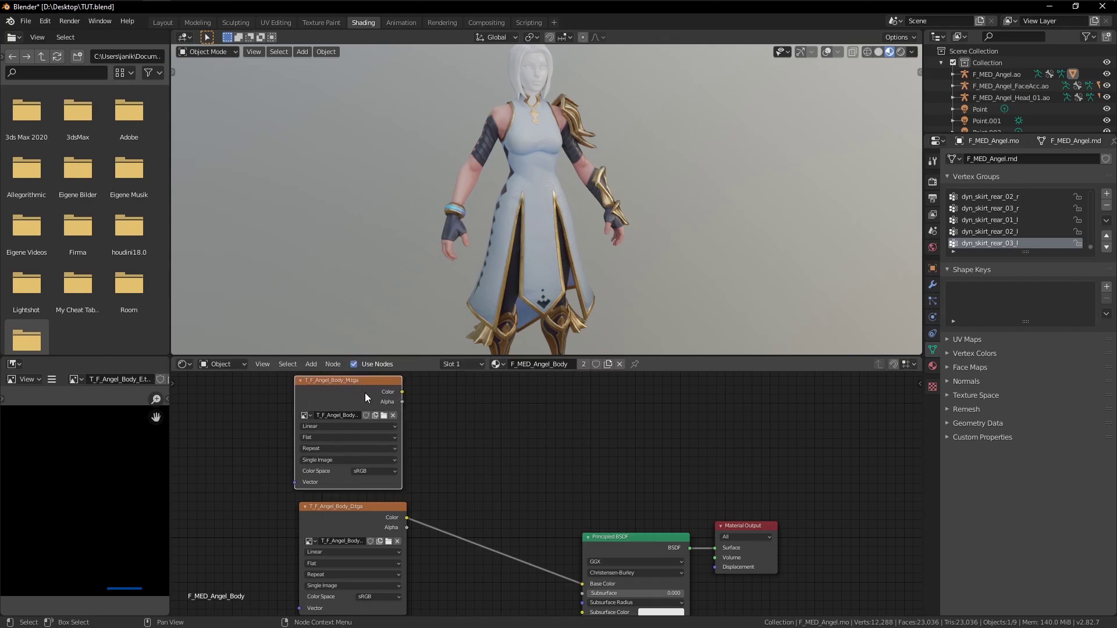
Add a Separate RGB node beside T_F_Angel_Body_M.tga and connect the texture's color to its Image input.
left_click(451, 429)
key("shift+a")
left_click(451, 429)
type("sep")
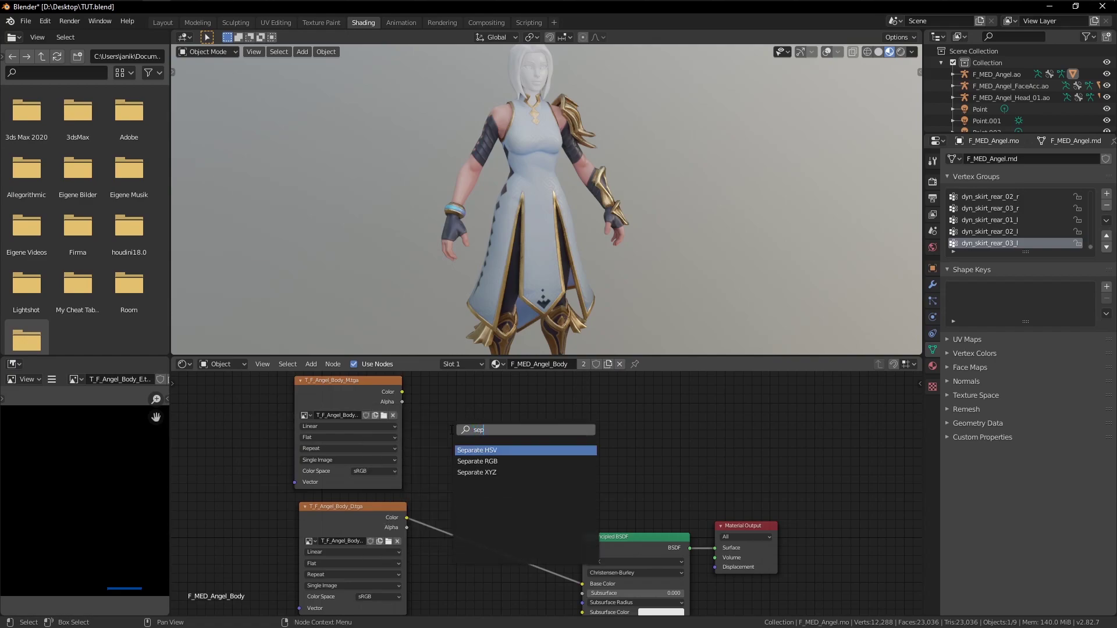
key("Down")
key("Return")
left_click(451, 431)
left_click_drag(405, 392, 456, 479)
Move T_F_Angel_Body_M.tga and its Separate RGB node farther from the shader, with the Separate RGB node just above the diffuse texture.
left_click_drag(481, 442, 448, 432)
left_click_drag(361, 390, 192, 397)
left_click_drag(458, 416, 375, 412)
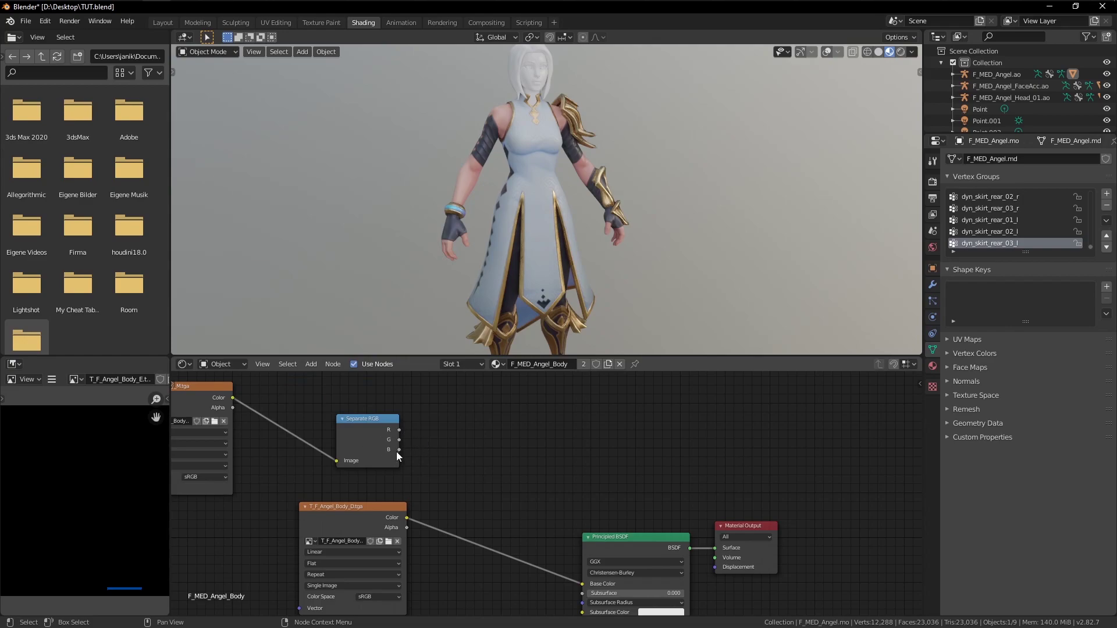
left_click_drag(397, 452, 401, 470)
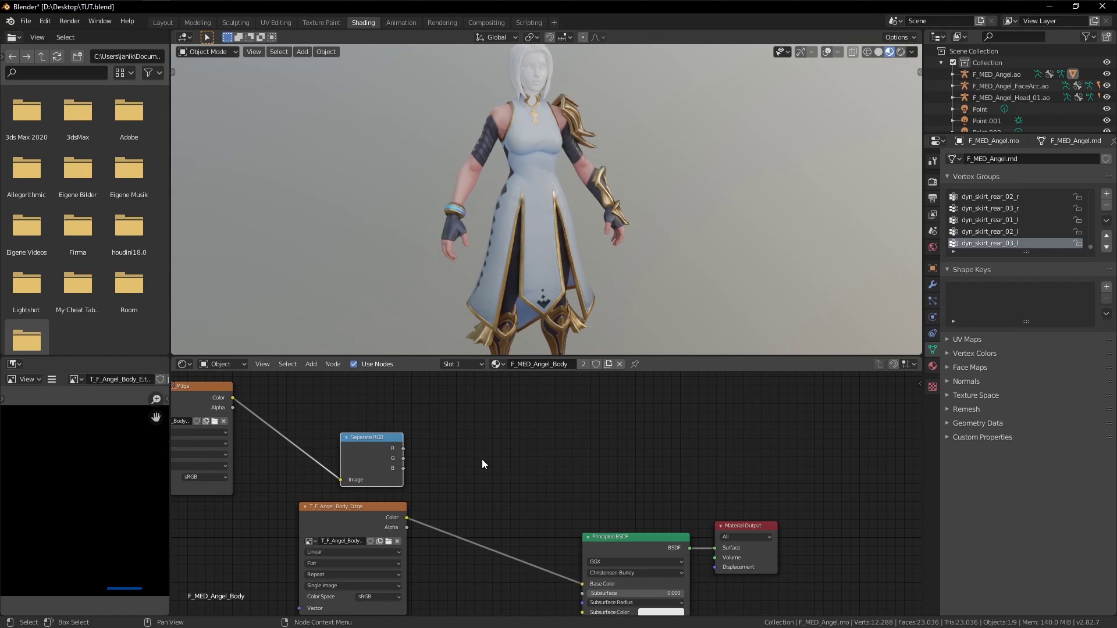
Add a MixRGB node on the link between the T_F_Angel_Body_D.tga color and the Principled BSDF's Base Color.
middle_click_drag(483, 470, 472, 449, "shift")
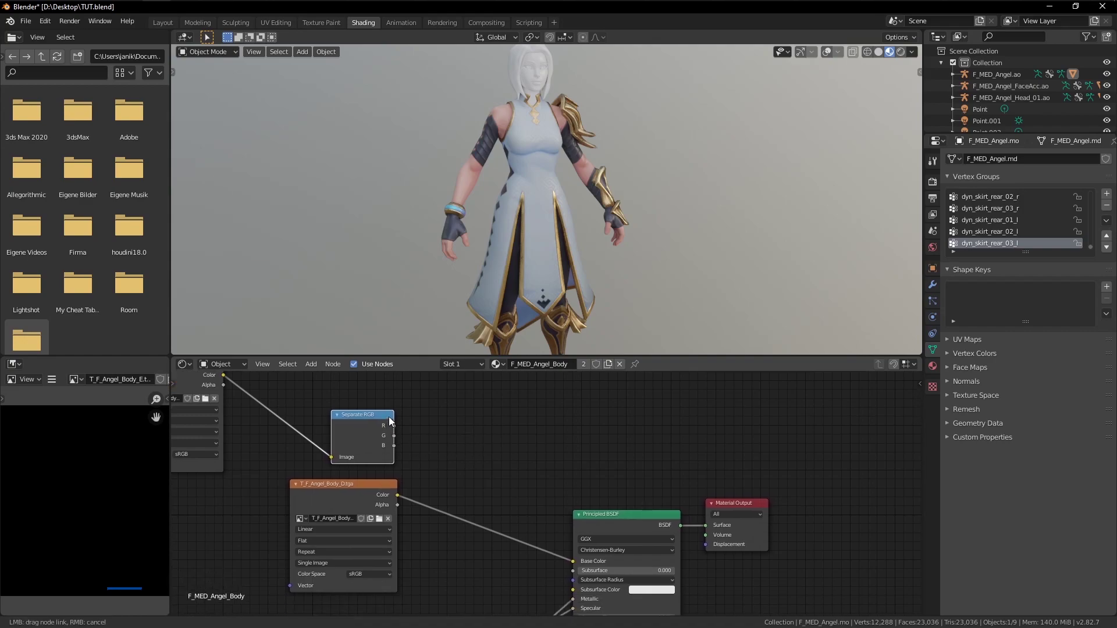
scroll(388, 417, "up", 2)
middle_click_drag(349, 472, 379, 476)
left_click(377, 465)
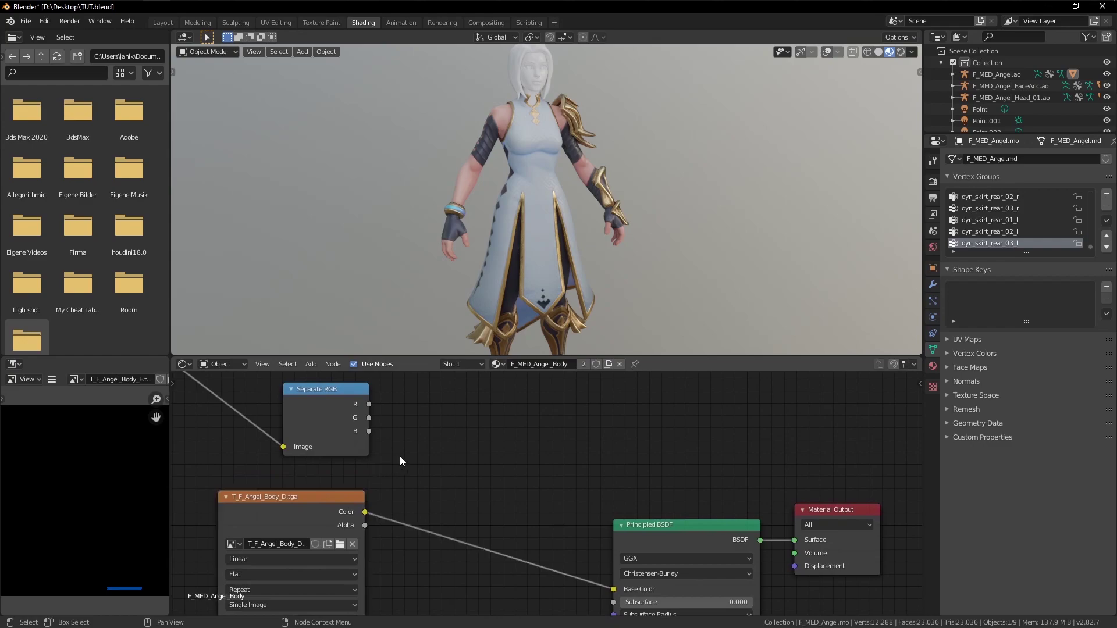
key("shift+a")
left_click(487, 448)
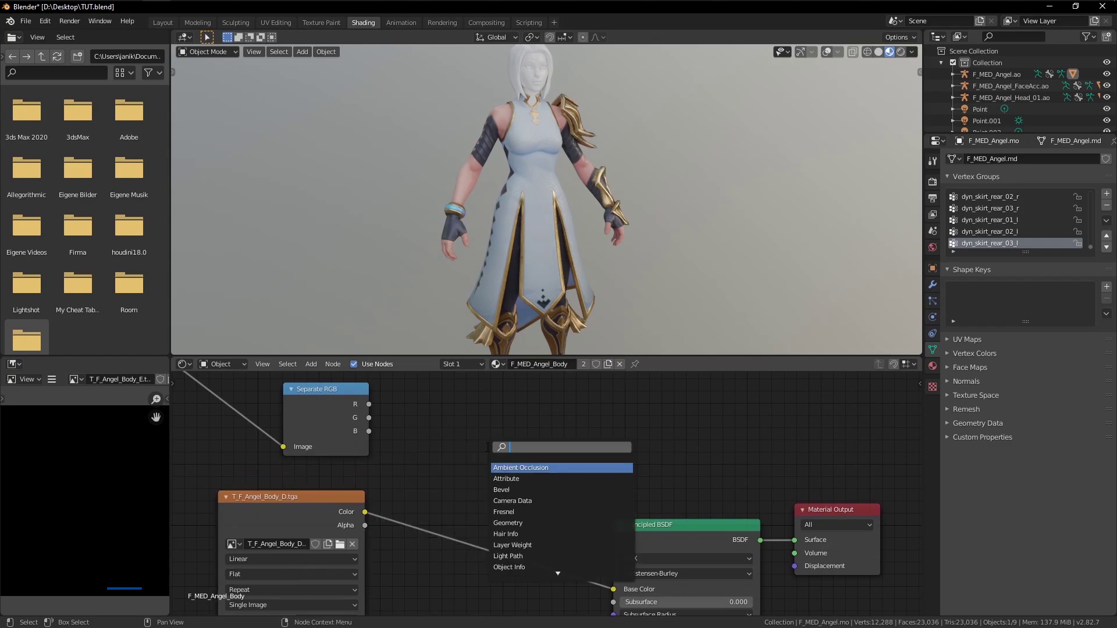
type("mix")
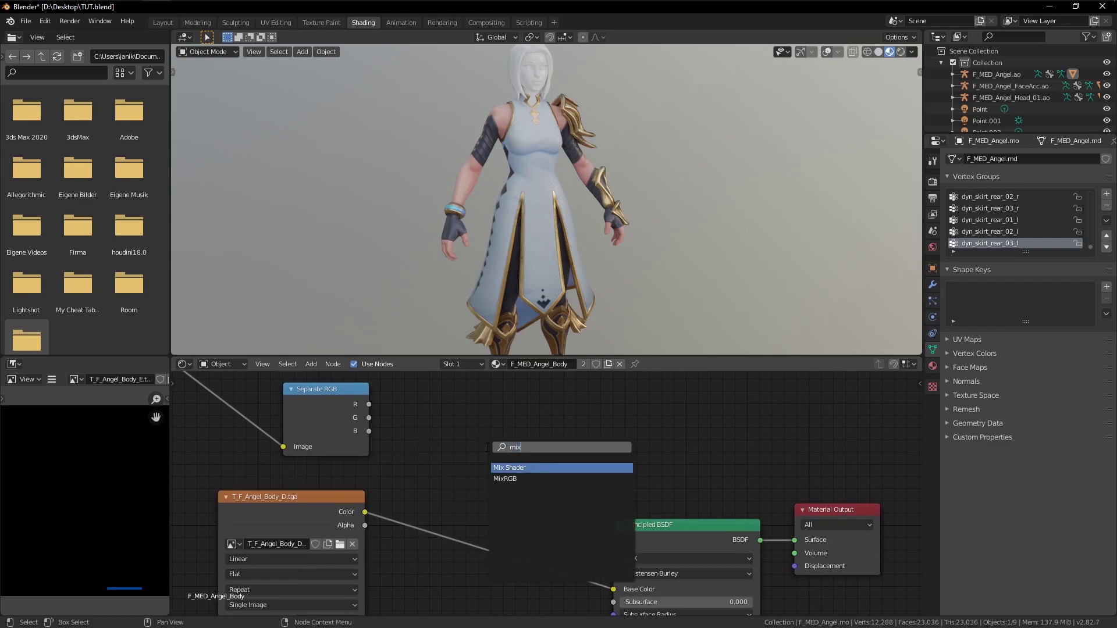
left_click(504, 479)
left_click(479, 489)
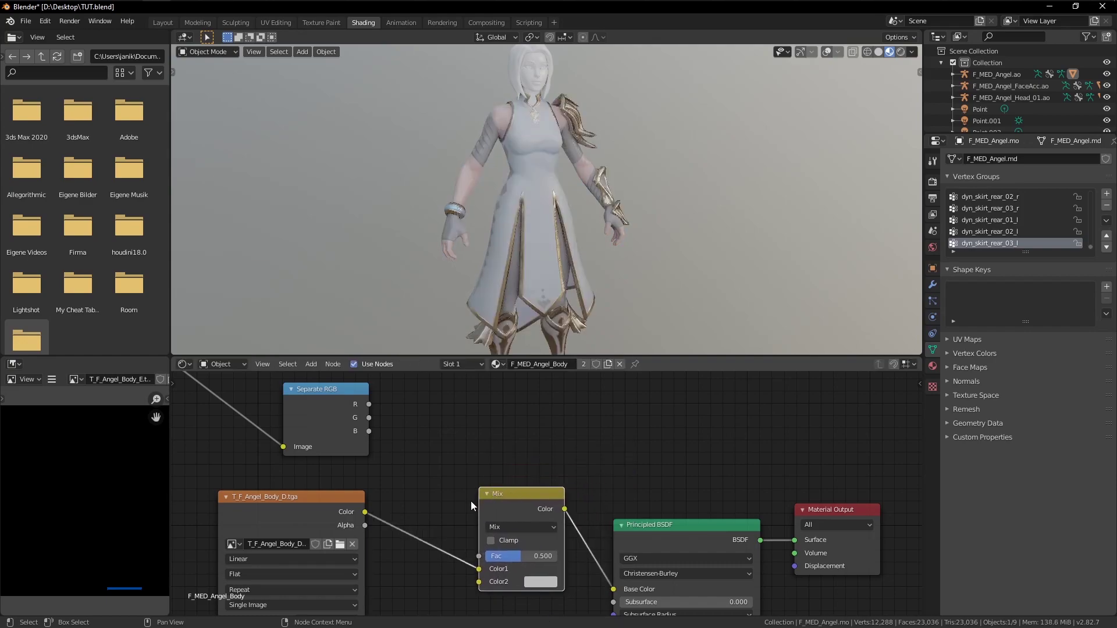
Connect the mask's Separate RGB B output to the Mix node's Color2 and set its blending mode to Multiply.
left_click_drag(370, 431, 480, 583)
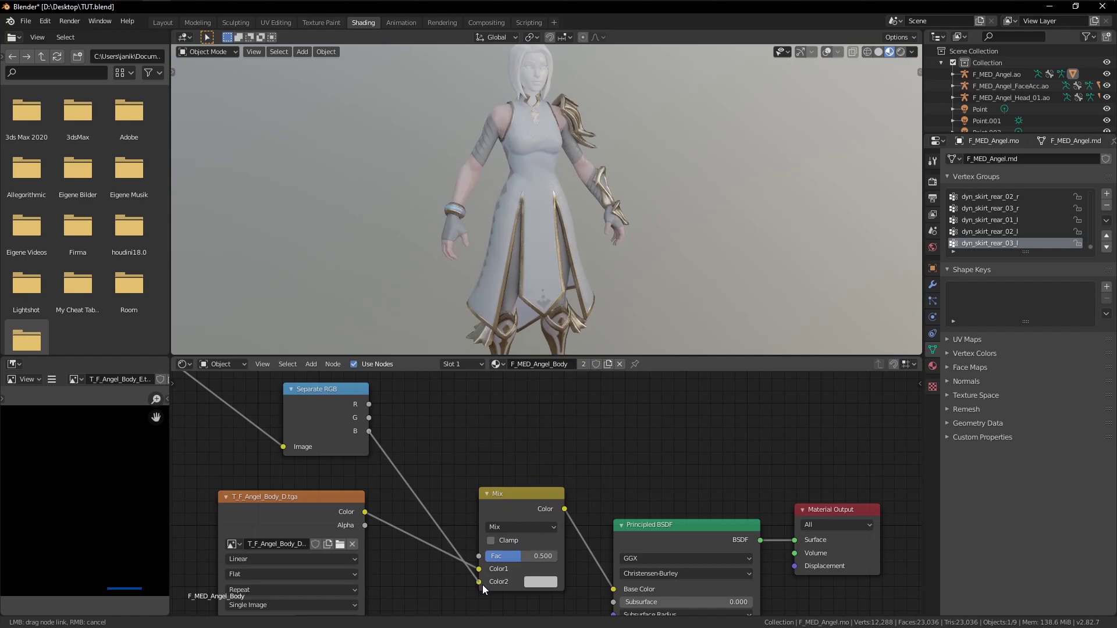
left_click(517, 526)
key("Escape")
left_click(515, 527)
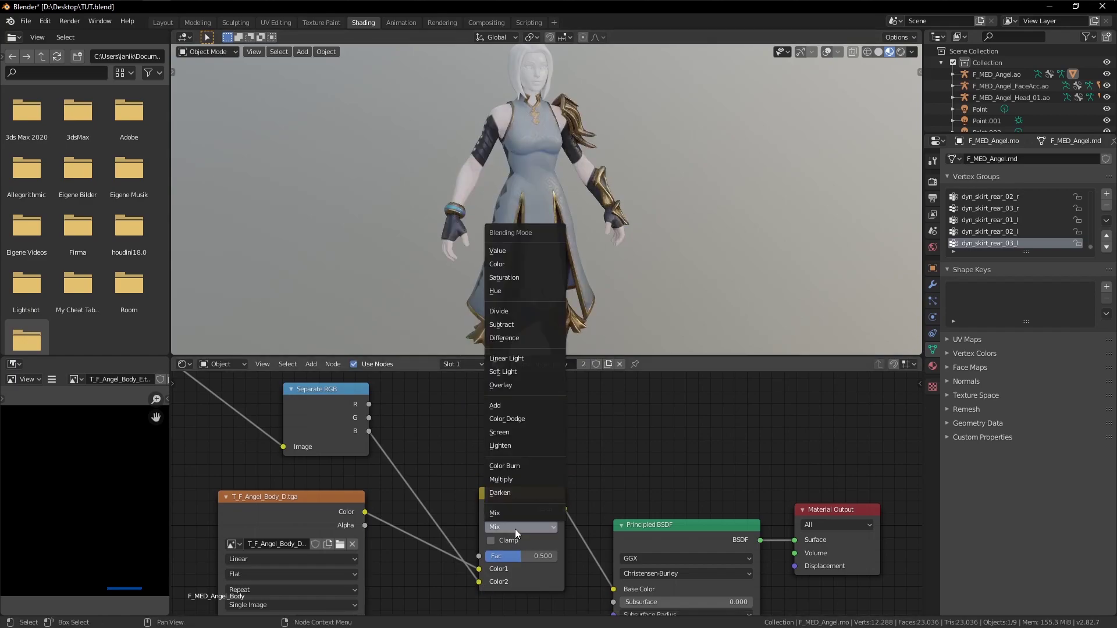
left_click(524, 480)
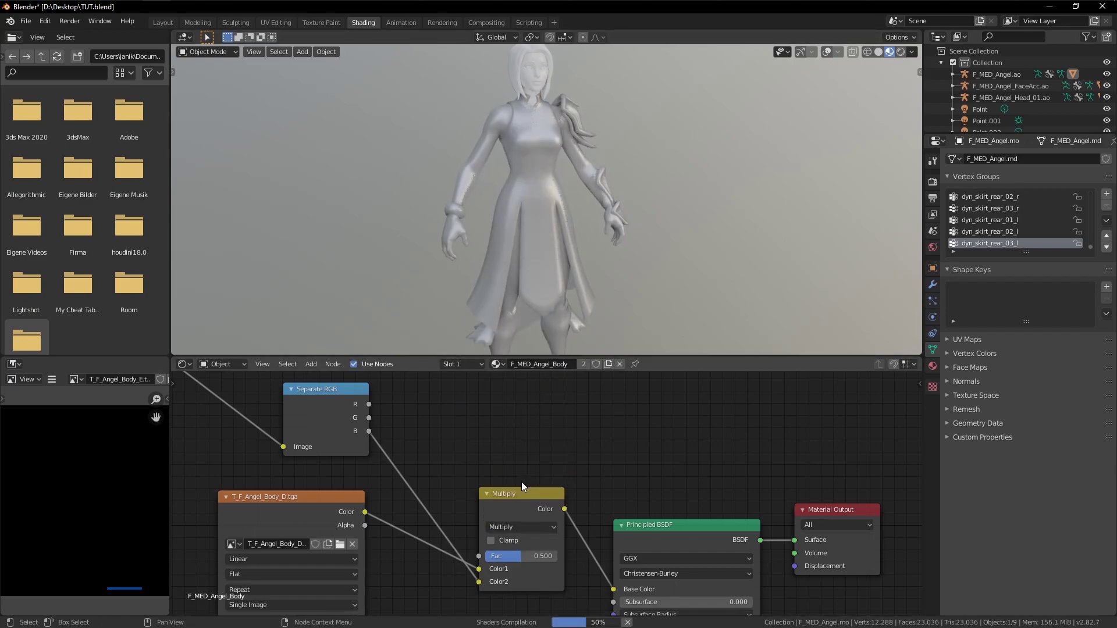
Lower the Multiply node's factor to 0.233 with the character's upper body in close view.
scroll(523, 146, "up", 5)
scroll(524, 127, "down", 2)
middle_click_drag(525, 128, 531, 183, "shift")
mouse_move(521, 557)
left_mouse_down()
mouse_move(485, 557)
mouse_move(556, 556)
mouse_move(503, 556)
left_mouse_up()
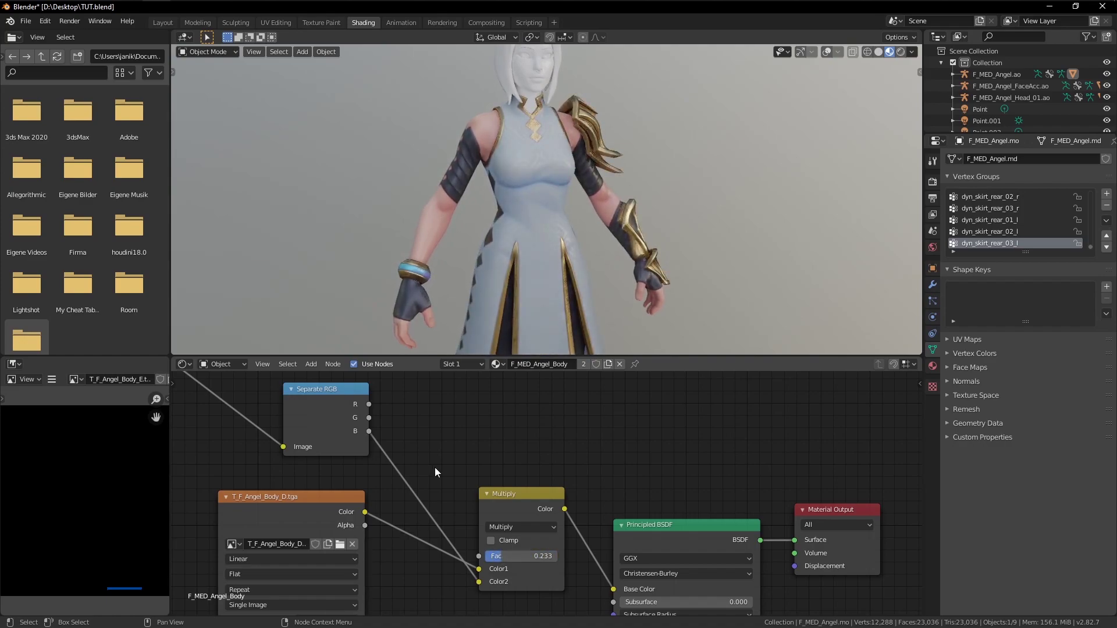
Connect the mask's Separate RGB R output to the Multiply node's Color2 and set the factor to 0.500.
left_click_drag(369, 405, 519, 557)
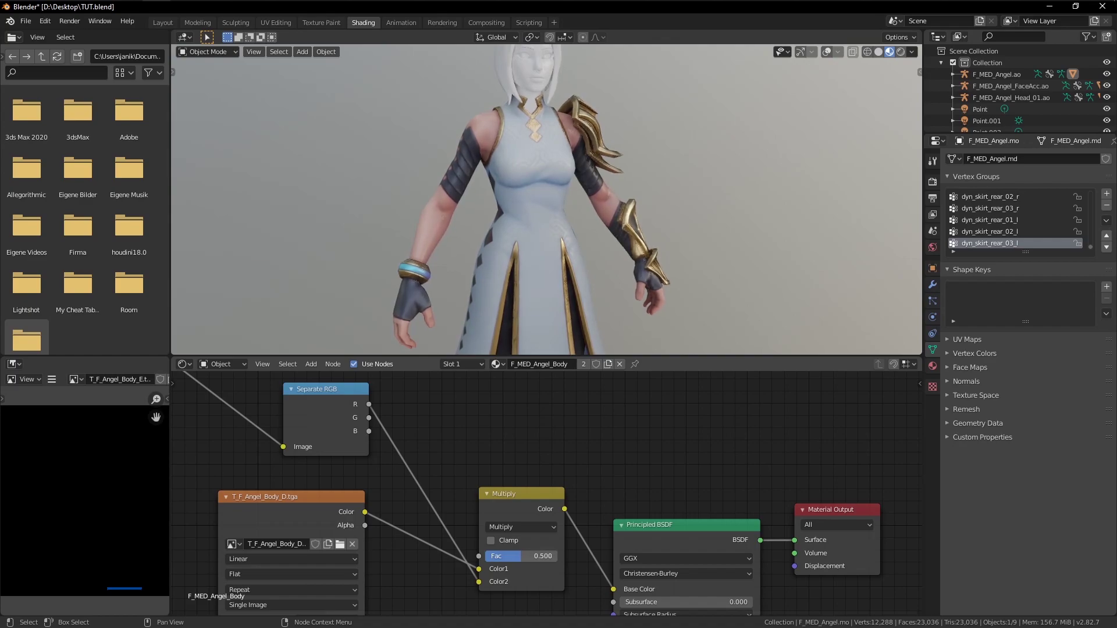
scroll(559, 192, "up", 2)
scroll(579, 88, "up", 3)
middle_click_drag(574, 99, 585, 166, "shift")
mouse_move(515, 557)
left_mouse_down()
mouse_move(485, 557)
mouse_move(534, 556)
mouse_move(495, 556)
mouse_move(522, 557)
left_mouse_up()
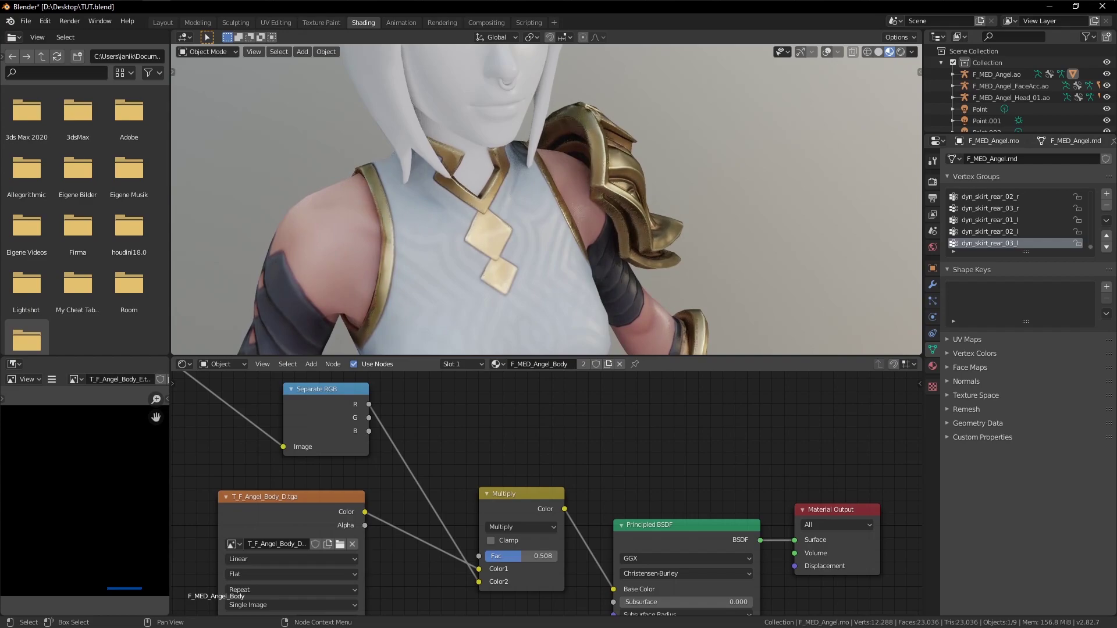
Move the Multiply node close to the Principled BSDF and the T_F_Angel_Body_D.tga node farther away from it.
scroll(493, 428, "down", 7)
middle_click_drag(511, 483, 510, 462)
scroll(510, 462, "up", 3)
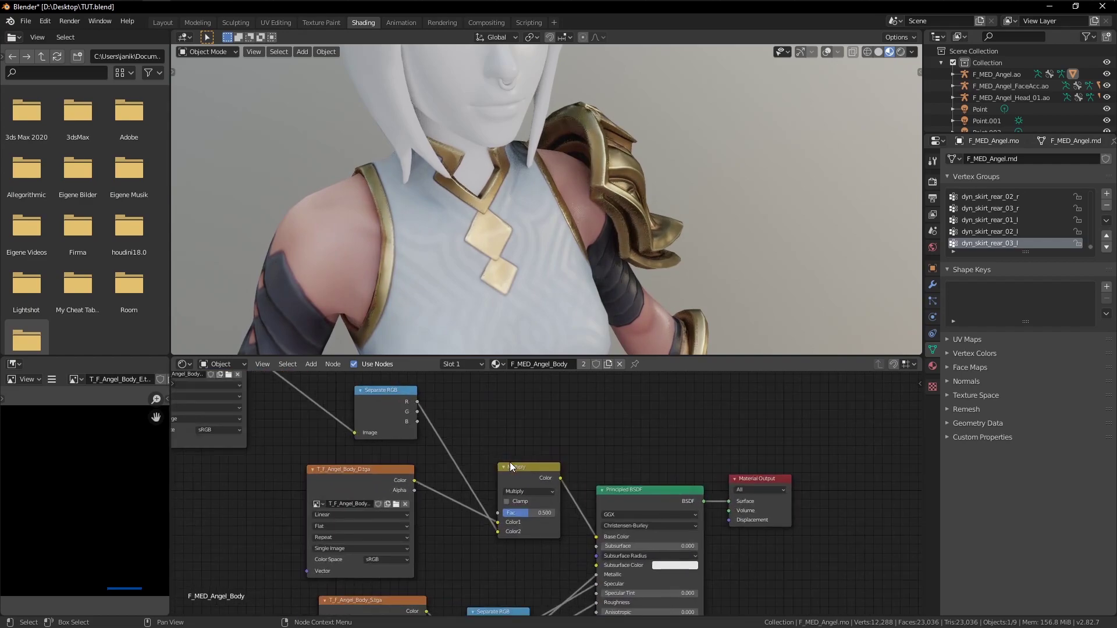
middle_click_drag(440, 485, 451, 512)
left_click_drag(553, 524, 573, 528)
middle_click_drag(365, 528, 463, 495)
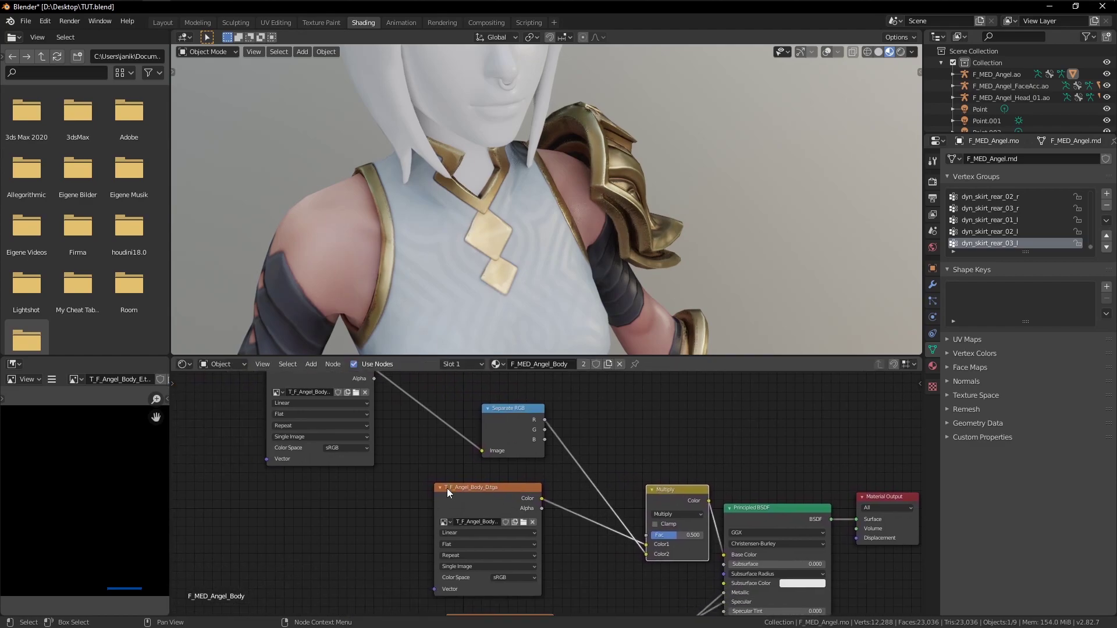
left_click_drag(482, 502, 377, 506)
left_click_drag(667, 491, 667, 499)
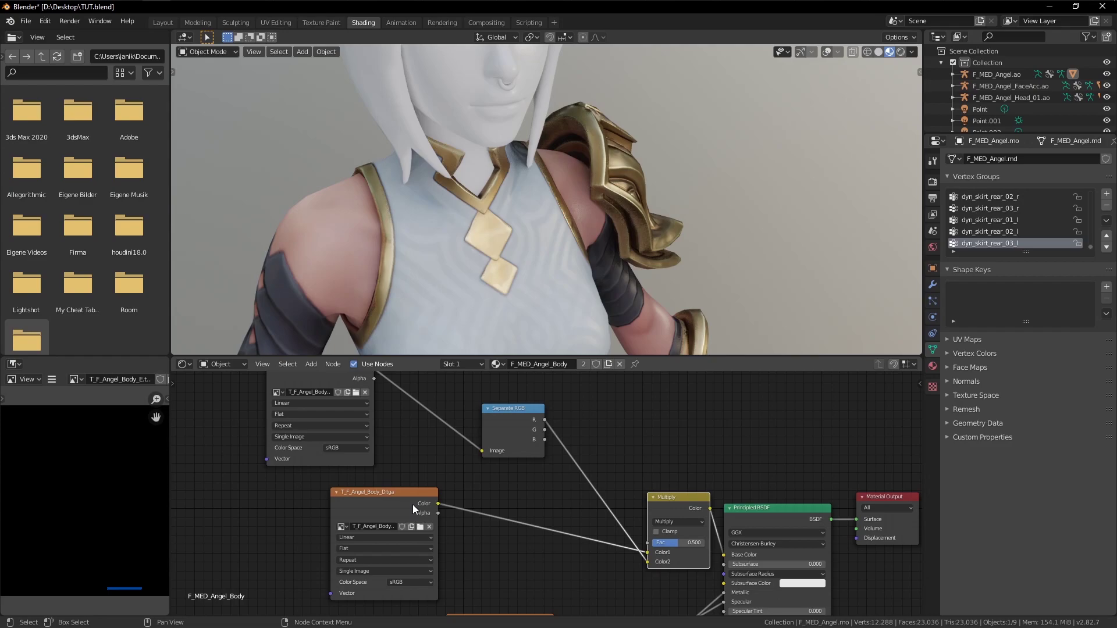
scroll(414, 505, "down", 2)
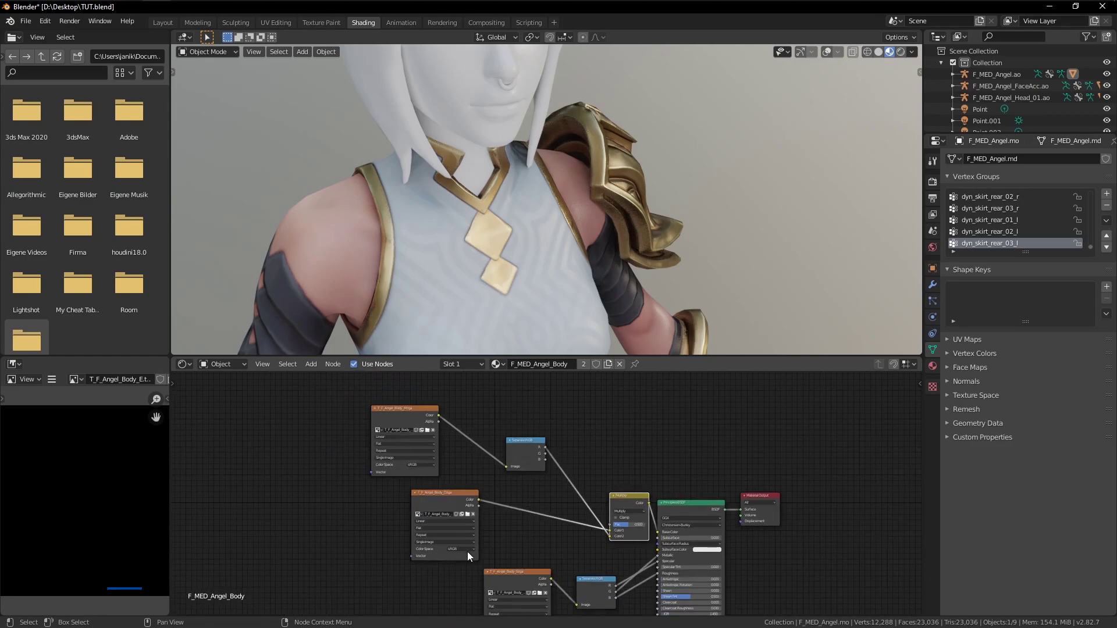
scroll(512, 501, "up", 2)
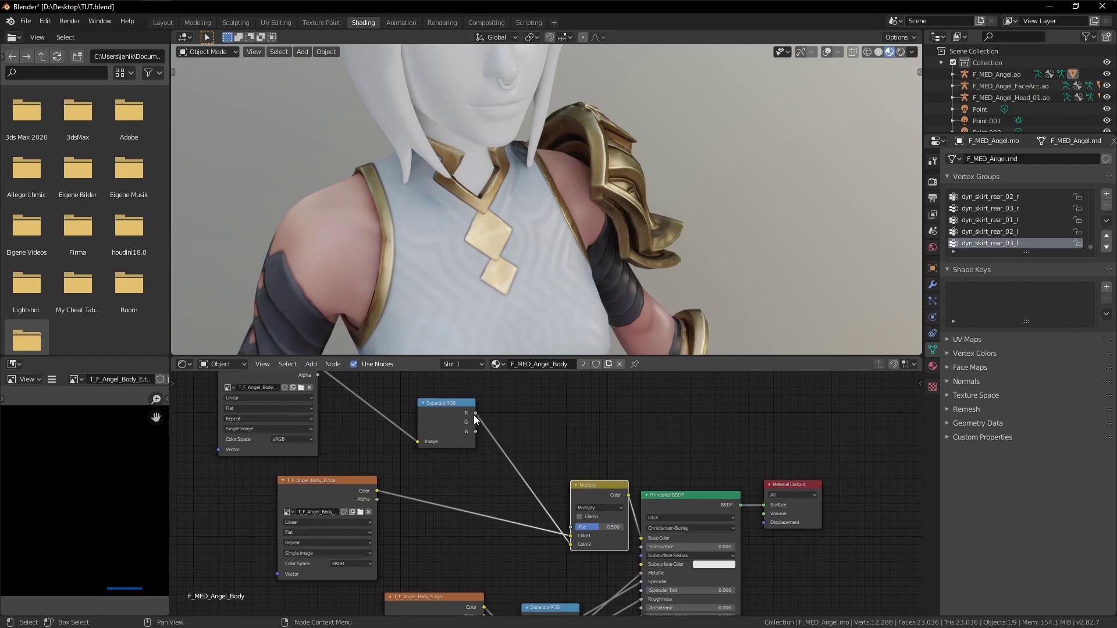
Spread the mask texture, its Separate RGB node and the diffuse texture farther from the Multiply node.
middle_click_drag(483, 458, 561, 459)
left_click_drag(518, 426, 522, 419)
left_click_drag(421, 483, 405, 487)
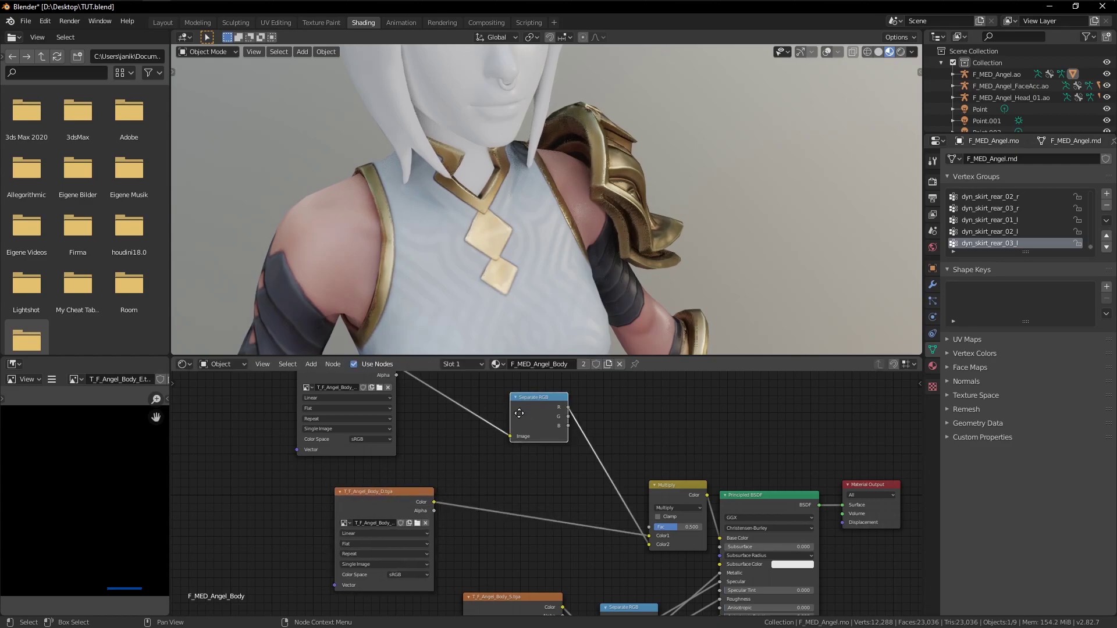
left_click_drag(524, 413, 441, 415)
middle_click_drag(442, 415, 476, 495)
left_click_drag(409, 449, 281, 455)
left_click_drag(471, 477, 437, 476)
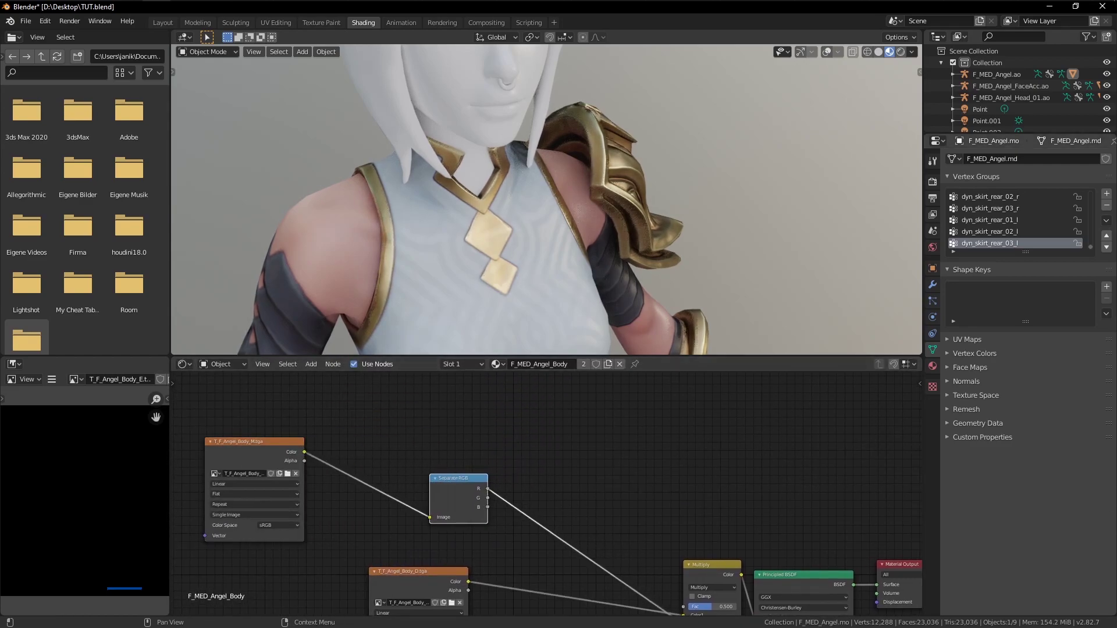
Move the mask's Separate RGB node up beside T_F_Angel_Body_M.tga, clear of the diffuse texture node.
key("alt+Tab")
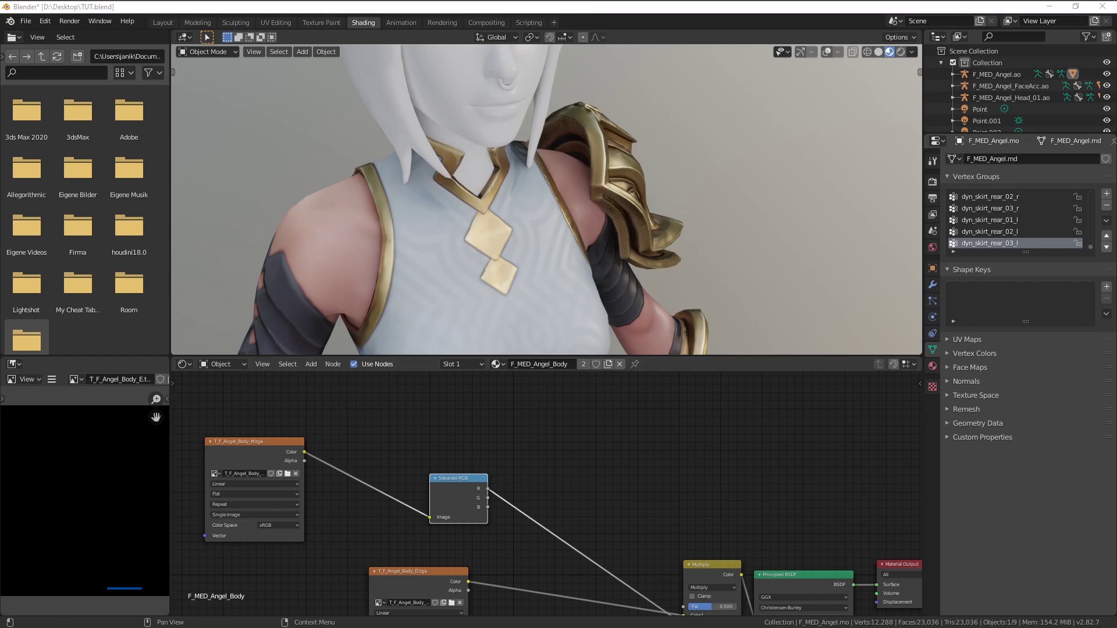
middle_click_drag(581, 543, 613, 487)
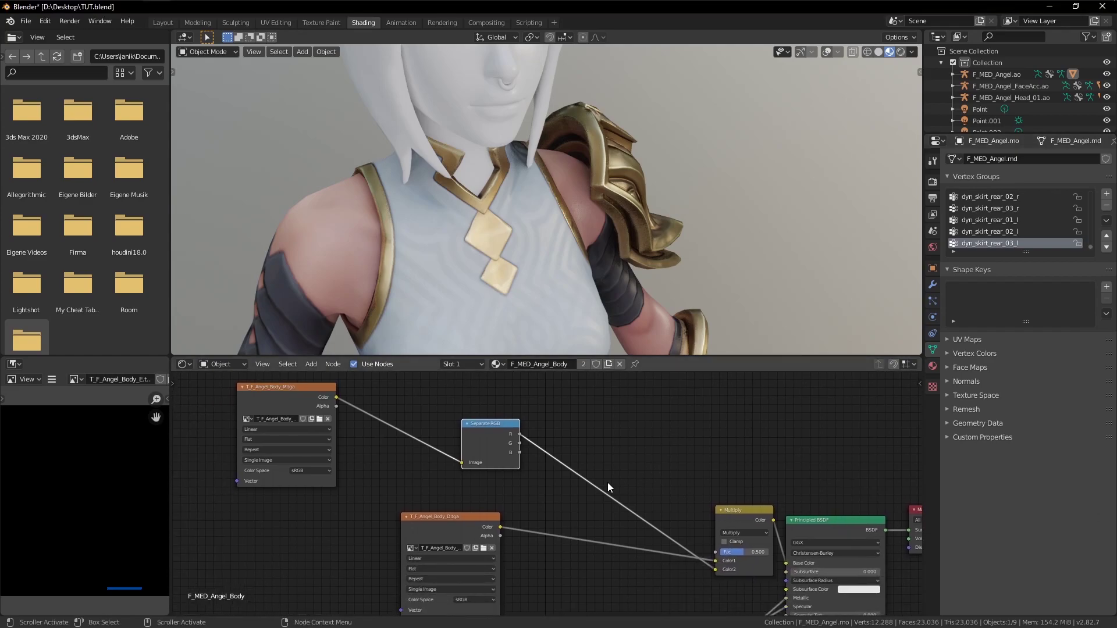
left_click_drag(503, 429, 483, 405)
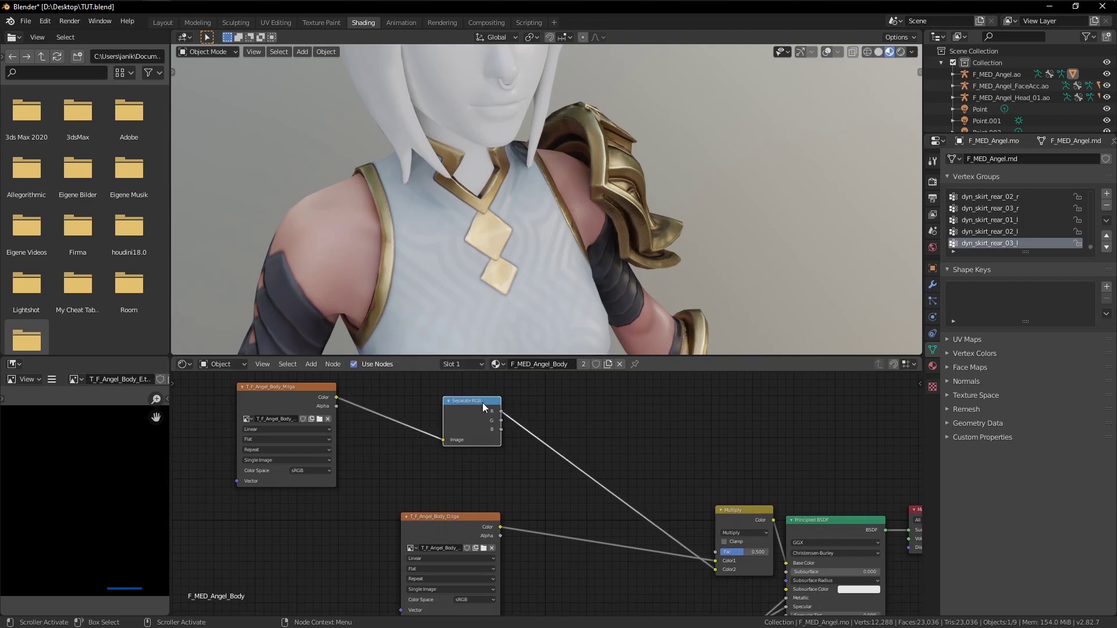
middle_click_drag(525, 506, 497, 487)
left_click_drag(460, 394, 451, 404)
middle_click_drag(497, 484, 461, 458)
scroll(497, 465, "up", 3)
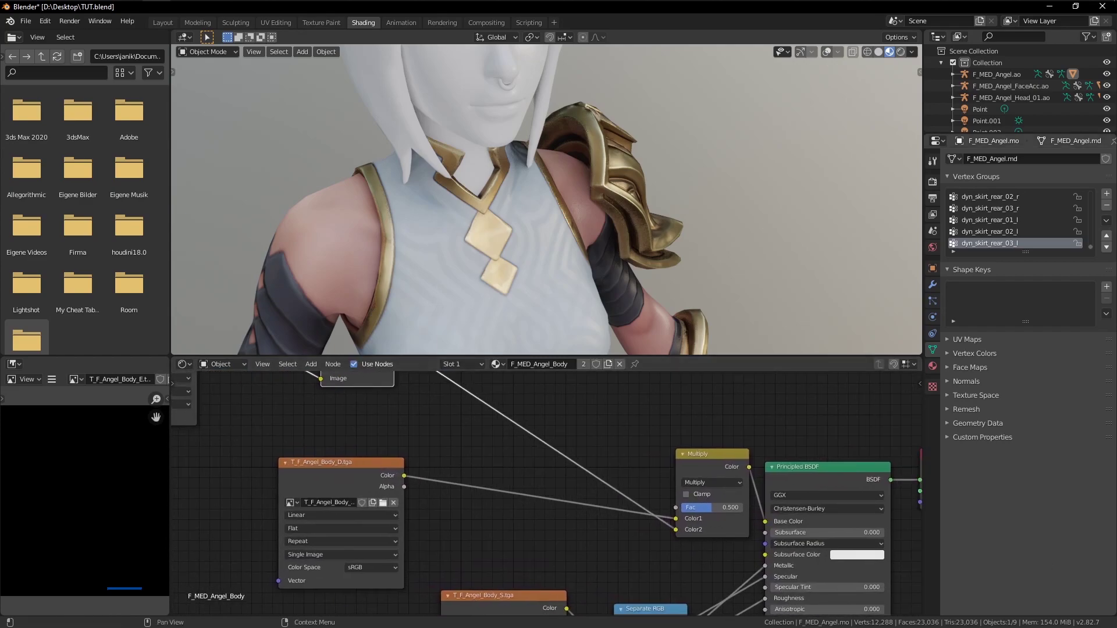
Move the T_F_Angel_Body_D.tga node farther from the Multiply node and higher, leaving room for more nodes.
middle_click_drag(508, 475, 579, 484)
scroll(575, 493, "down", 3)
scroll(575, 493, "up", 4)
scroll(574, 493, "down", 4)
scroll(578, 470, "up", 3)
left_click_drag(424, 466, 375, 470)
middle_click_drag(440, 459, 432, 479)
middle_click_drag(518, 532, 515, 494)
left_click_drag(375, 473, 372, 421)
Add an unconnected MixRGB node between the diffuse texture and the Multiply node, just below their link.
left_click(490, 487)
key("shift+a")
left_click(490, 484)
type("mix")
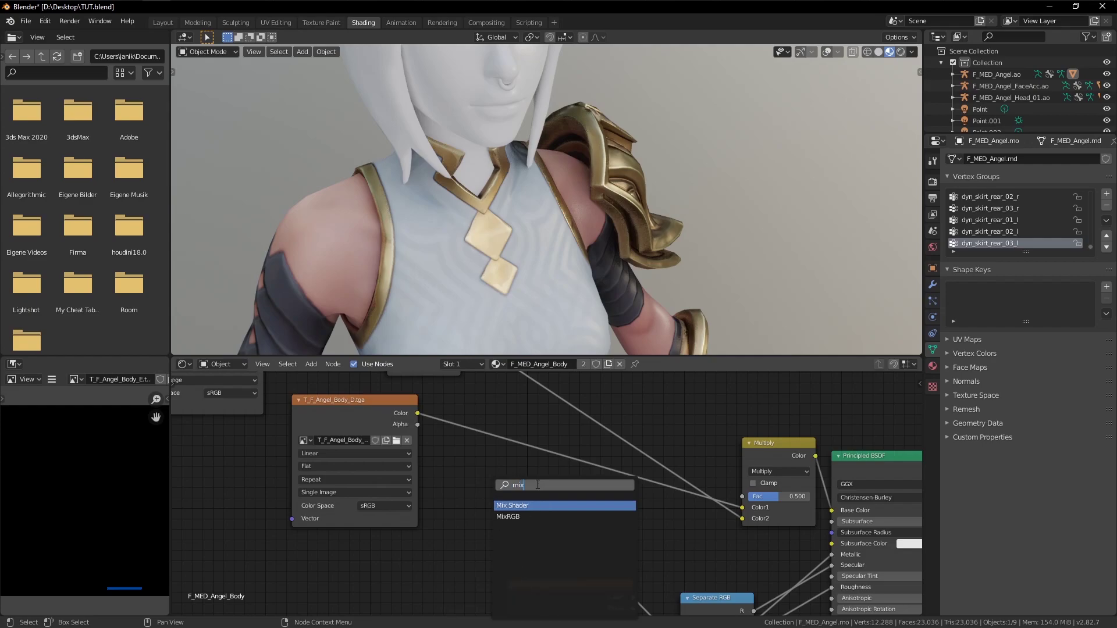
left_click(508, 517)
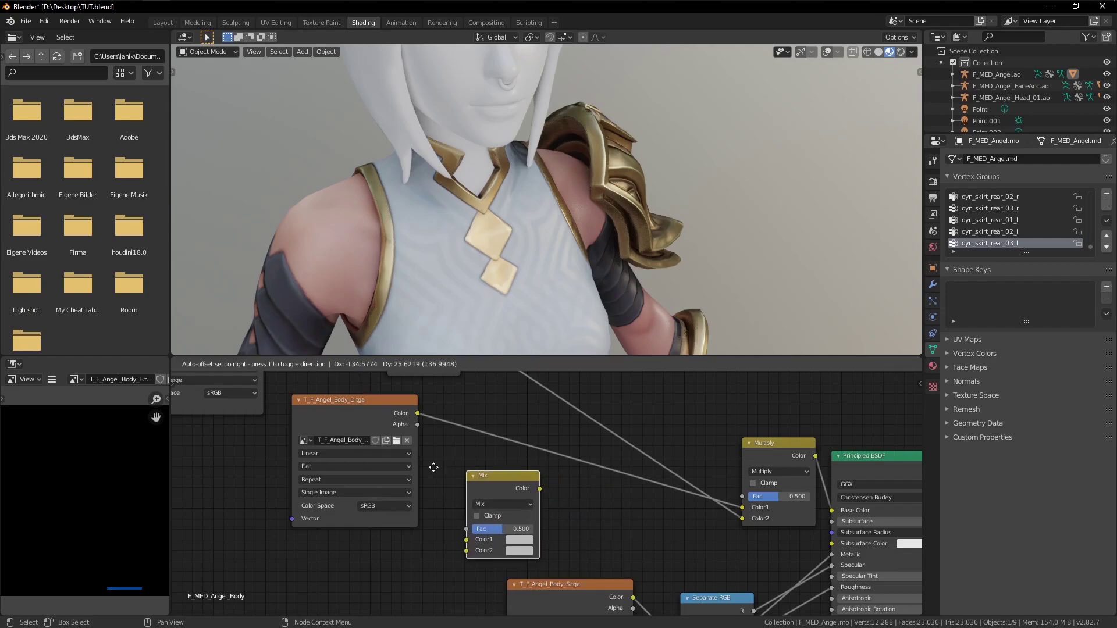
left_click(479, 466)
middle_click_drag(583, 541, 594, 540)
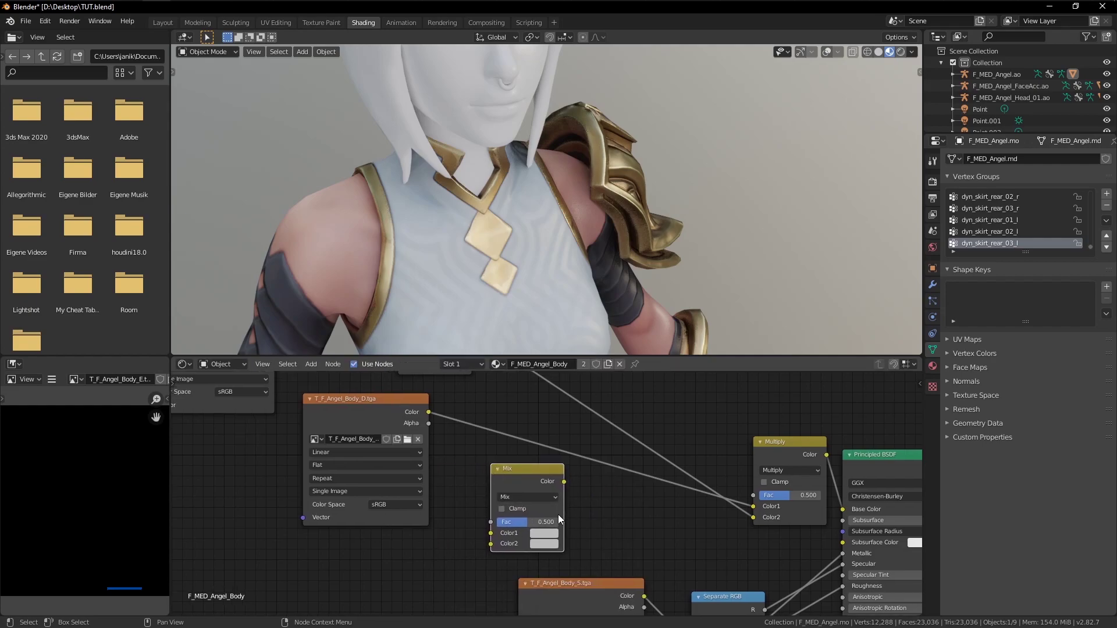
left_click_drag(535, 473, 547, 477)
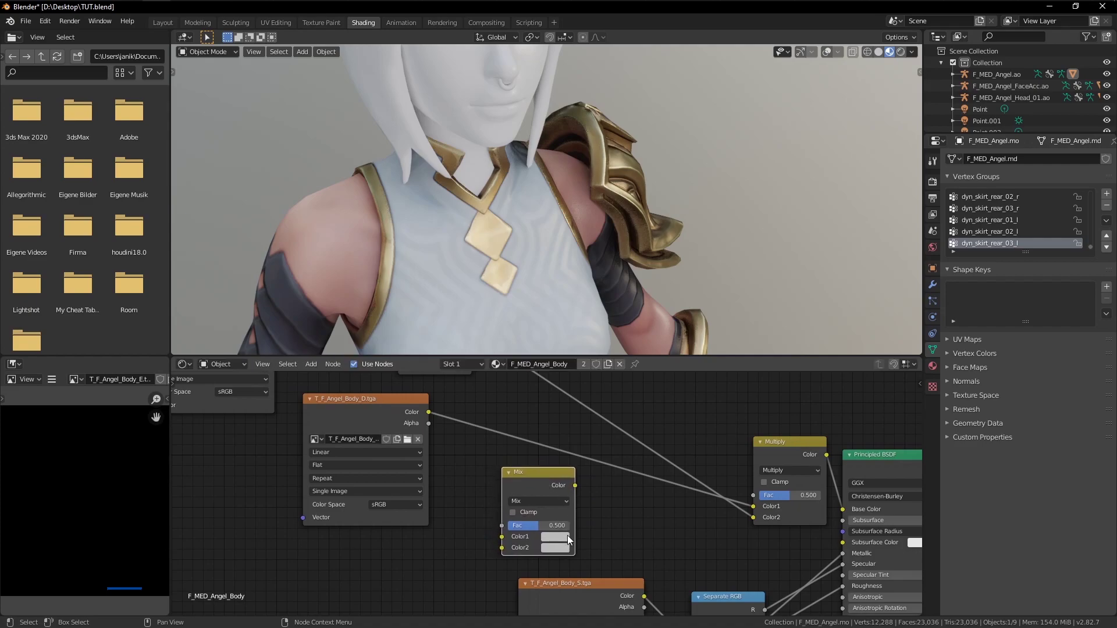
Set the new Mix node's Color1 to a dark brown.
left_click(568, 538)
mouse_move(591, 428)
left_mouse_down()
mouse_move(576, 452)
mouse_move(632, 434)
left_mouse_up()
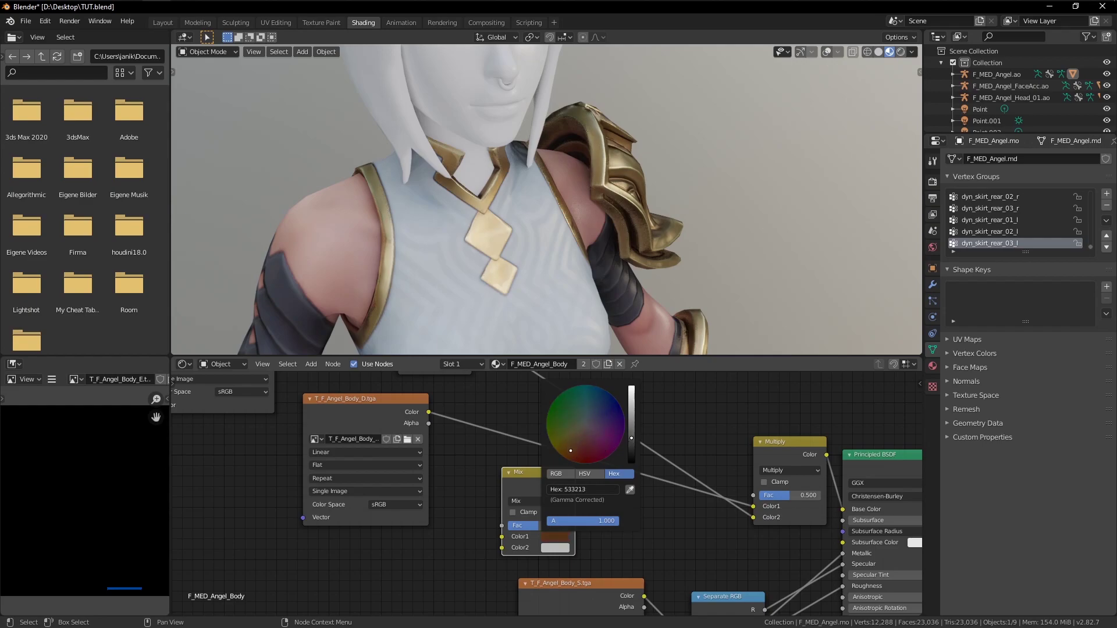
left_click_drag(571, 451, 570, 452)
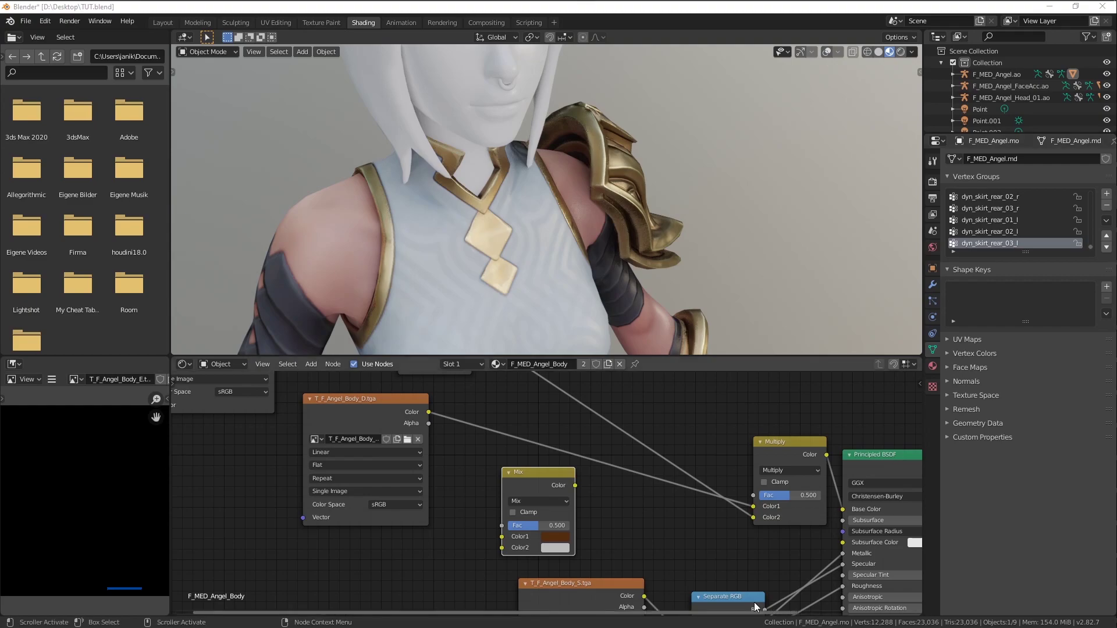
Add a Value node below the T_F_Angel_Body_D.tga node, beside the new Mix node.
left_click(449, 561)
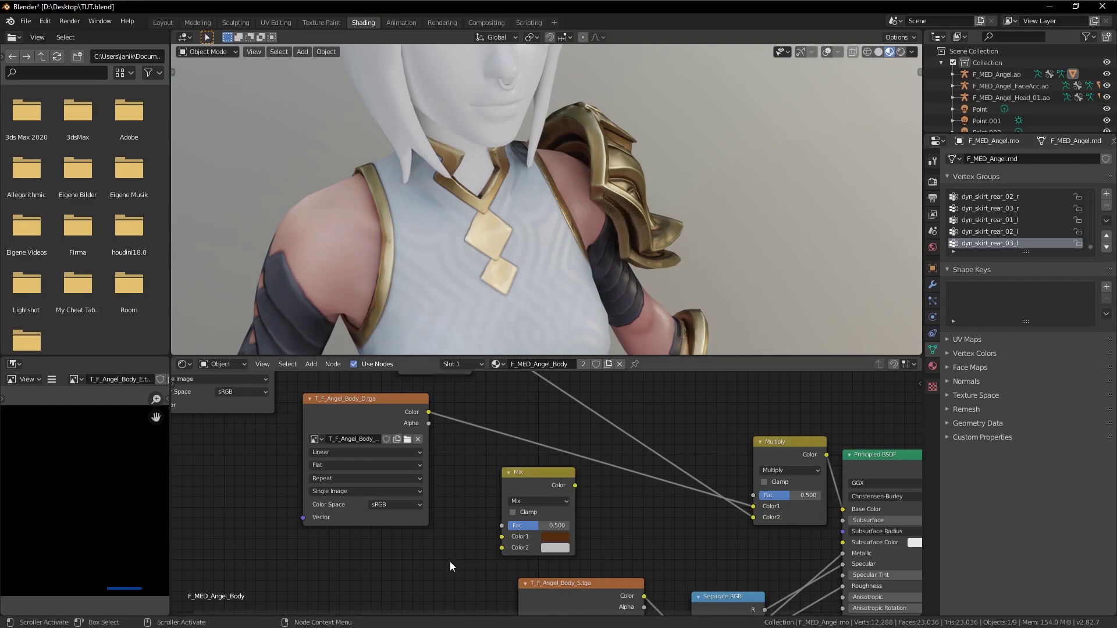
key("shift+a")
mouse_move(451, 561)
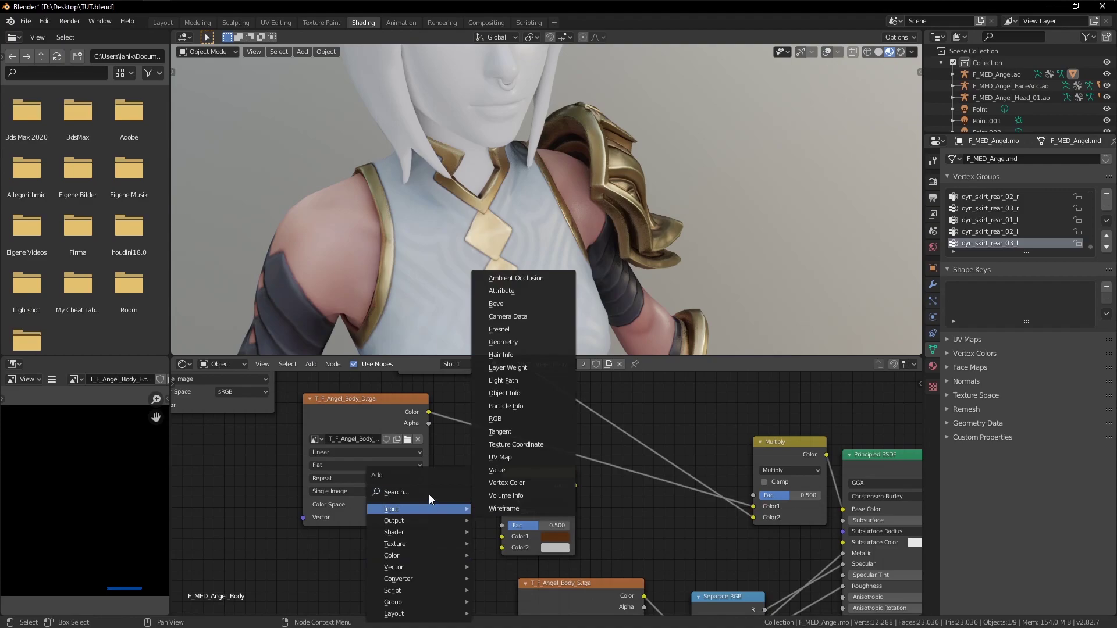
left_click(422, 493)
type("va")
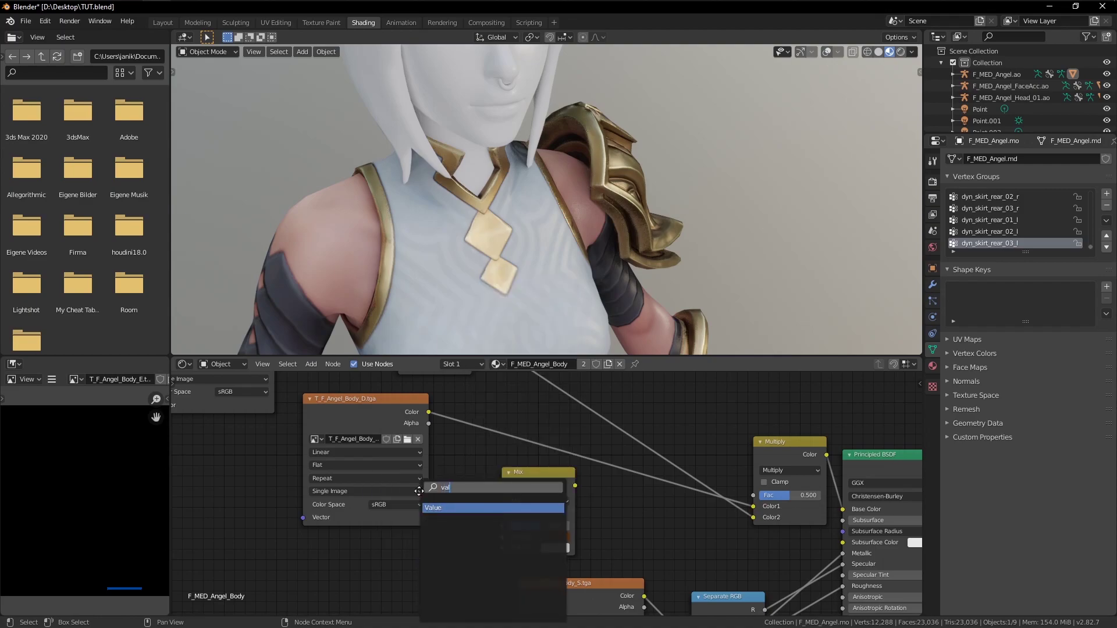
type("l")
key("Return")
left_click(419, 573)
Set the new Mix node's Color2 to white.
left_click(555, 548)
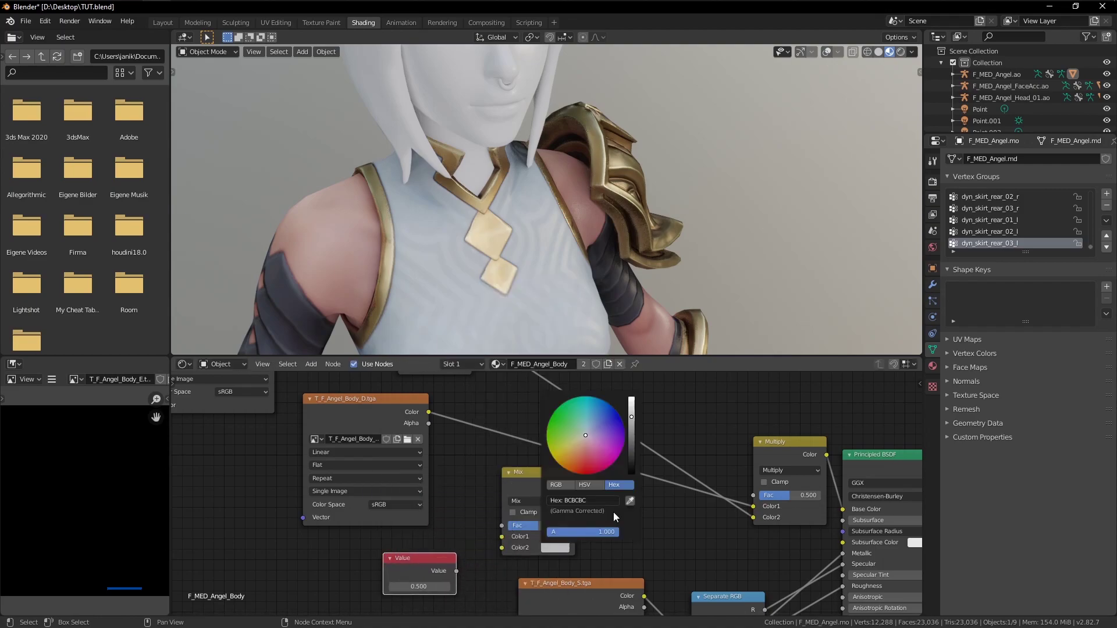
left_click_drag(631, 424, 633, 401)
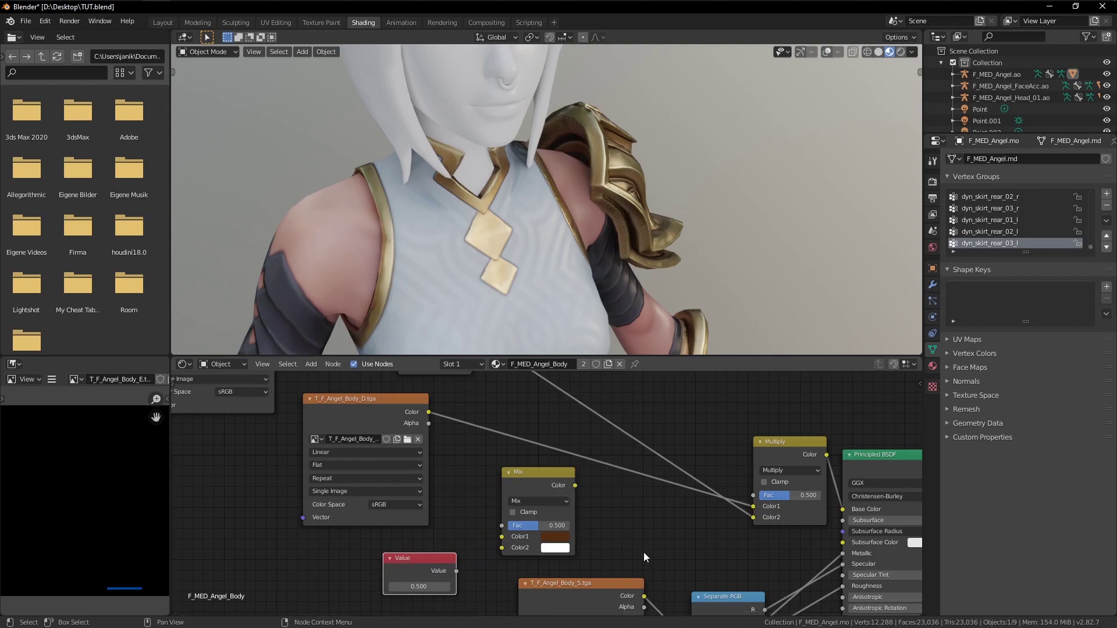
left_click(548, 548)
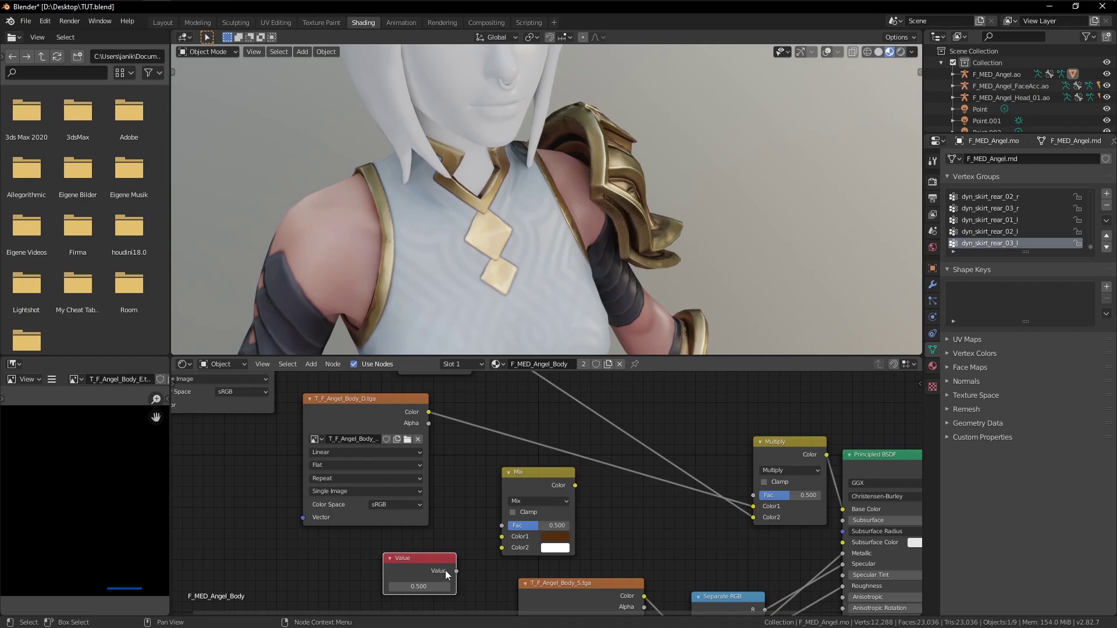
Connect the Value node to the Mix node's Color2 and set its value to 1.
left_click_drag(433, 568, 502, 548)
left_click_drag(423, 587, 459, 586)
left_click(423, 587)
type("1")
key("Return")
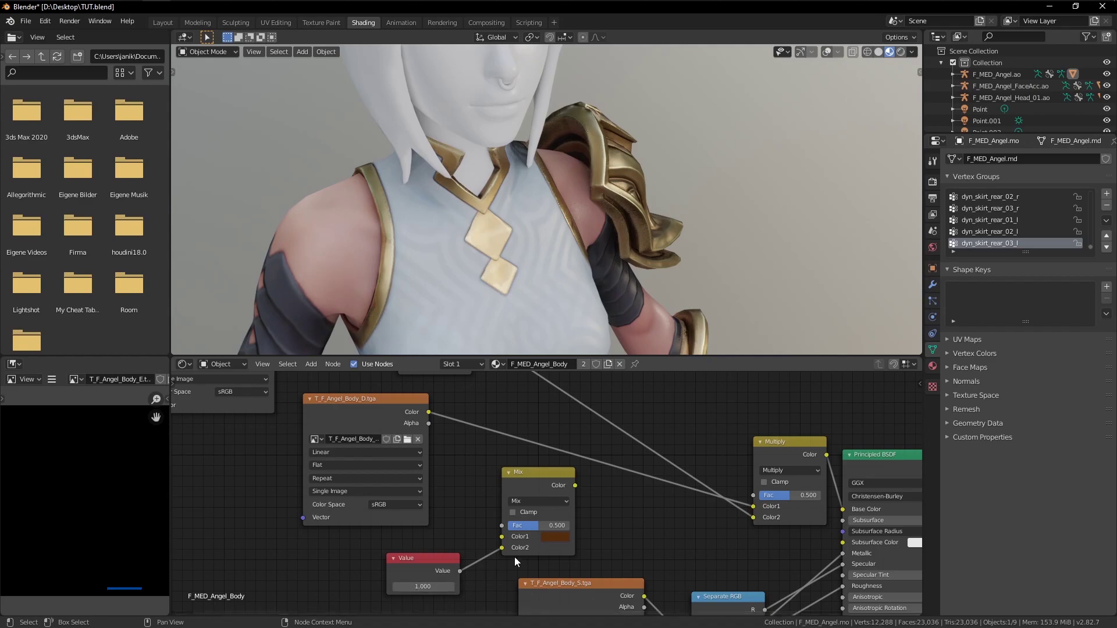
Shift the Value node slightly away from the Mix node and set the red channel of the Mix node's Color1 to 0.1.
left_click_drag(448, 566, 459, 572)
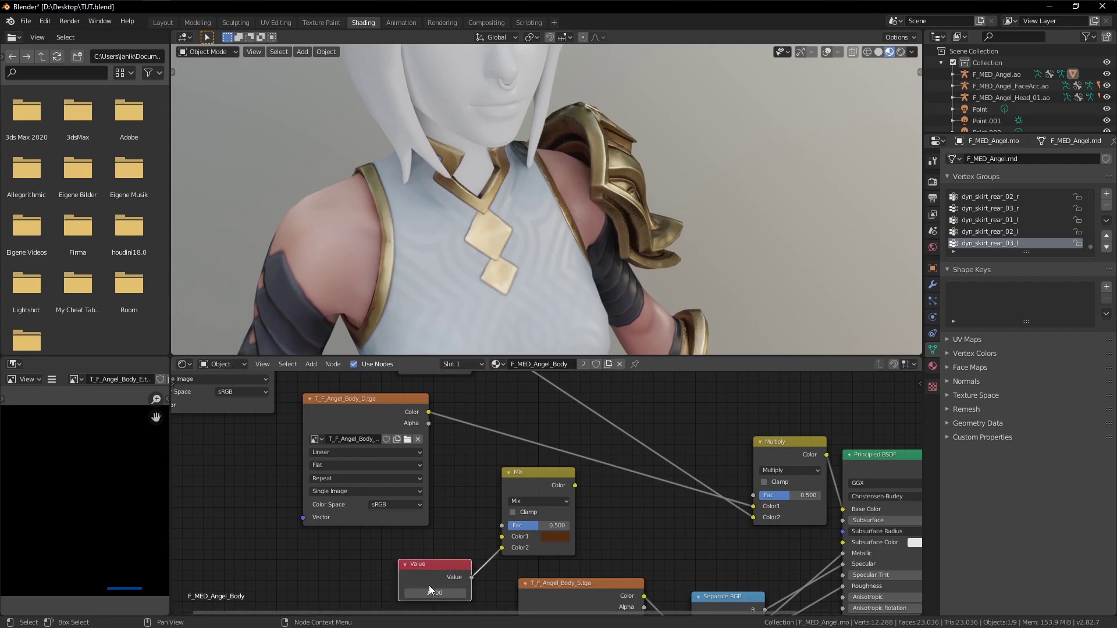
left_click(556, 536)
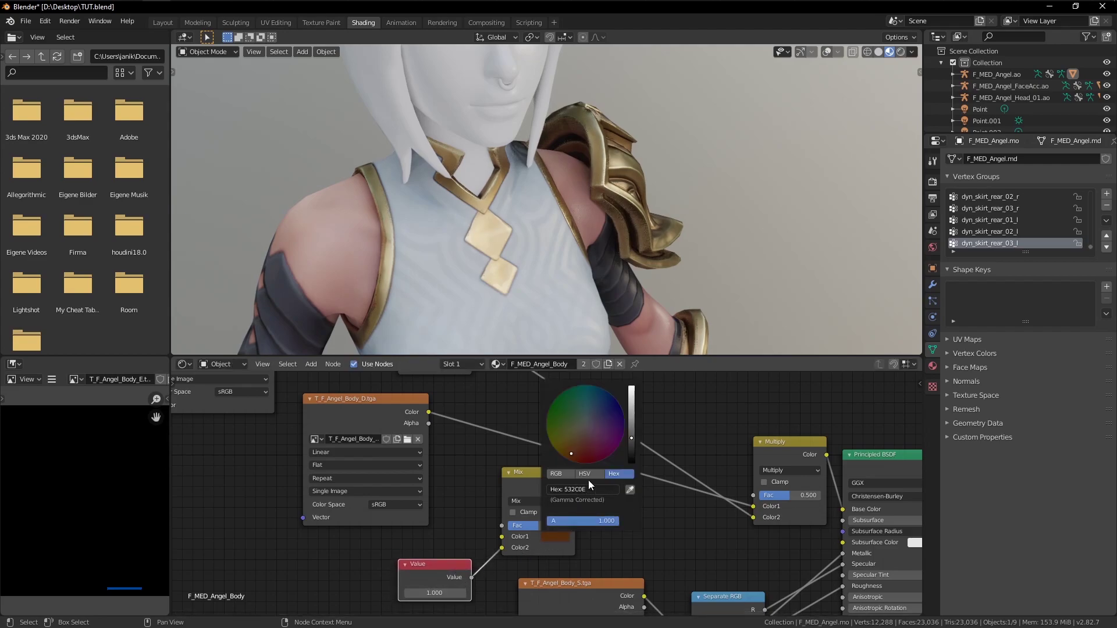
left_click(560, 474)
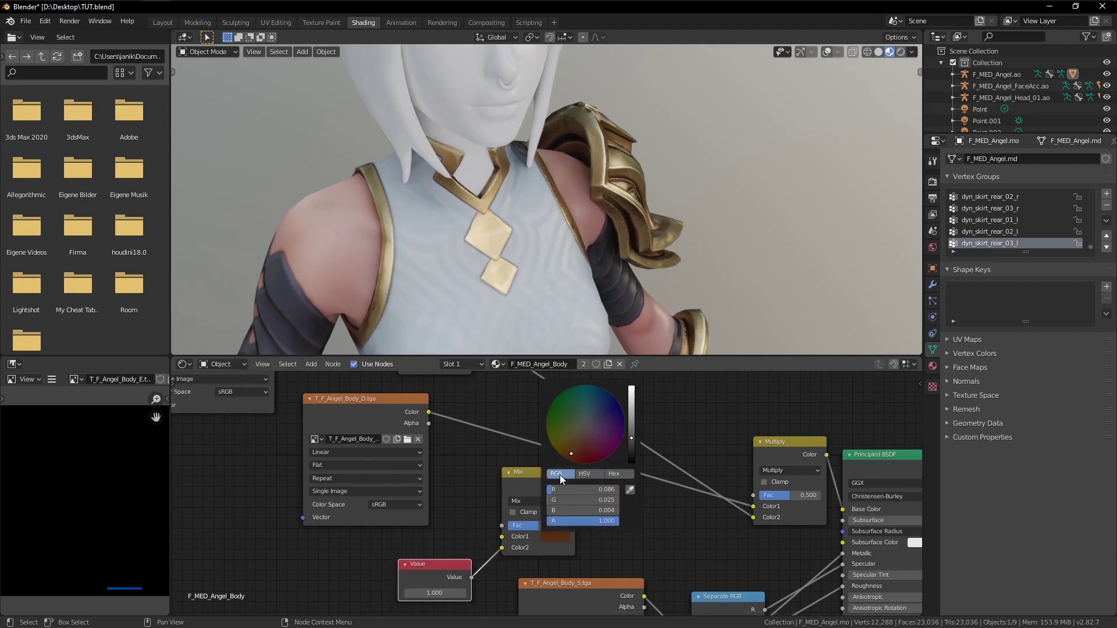
left_click(601, 491)
left_click(603, 492)
left_click_drag(556, 490, 634, 494)
type("1")
key("Return")
Set the green channel of the Mix node's Color1 to 0.075 and its blue channel to 0.09.
left_click(582, 500)
left_click(601, 500)
left_click_drag(557, 500, 680, 507)
key("BackSpace")
type("75")
key("Return")
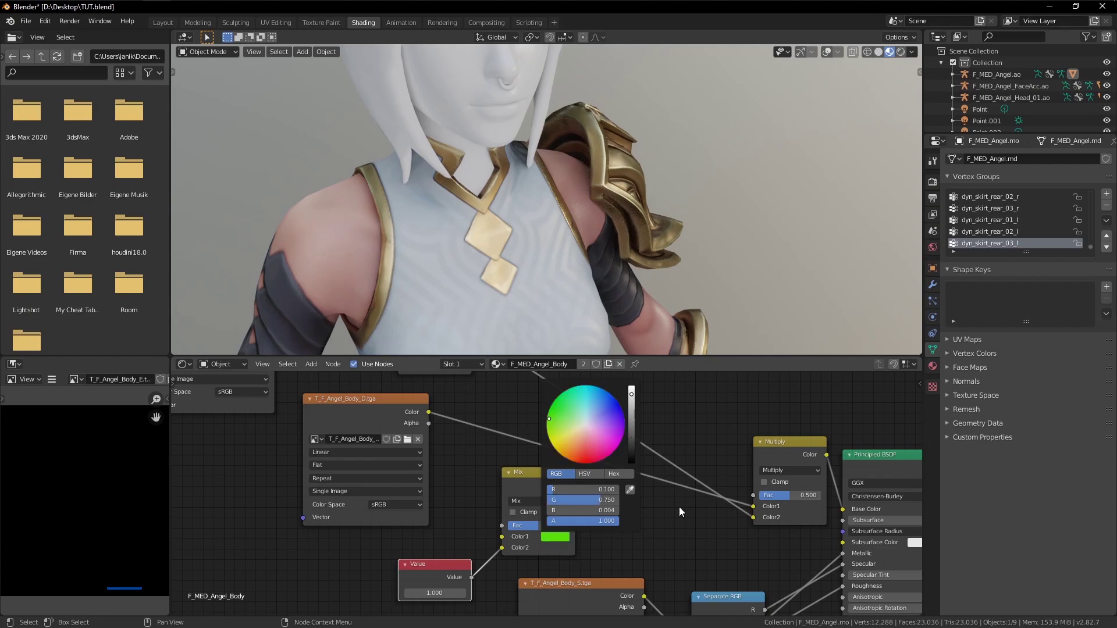
left_click(569, 503)
type("0.075")
key("Return")
left_click(564, 510)
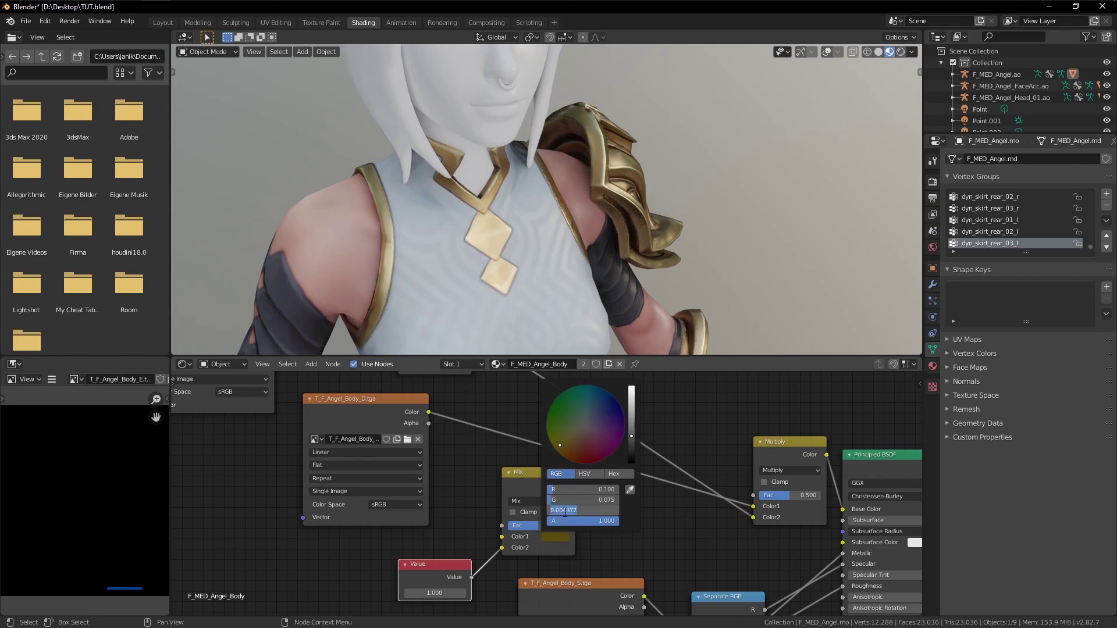
type("0.09")
key("Return")
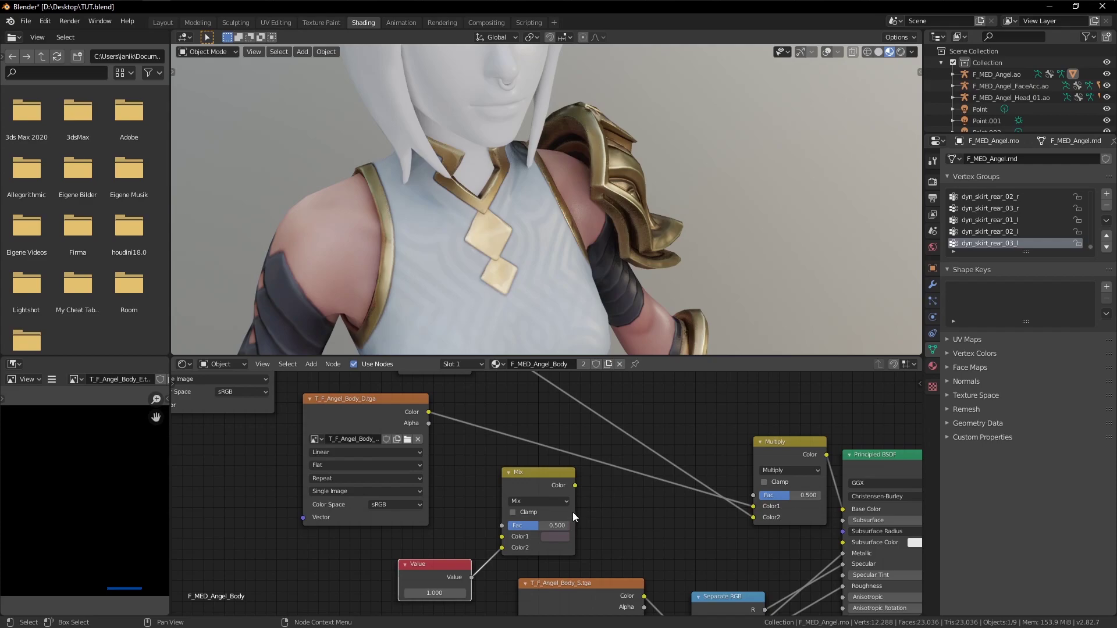
Set the new Mix node's Fac to 1 and its blending mode to Multiply.
left_click_drag(529, 524, 568, 524)
left_click(539, 494)
left_click(536, 500)
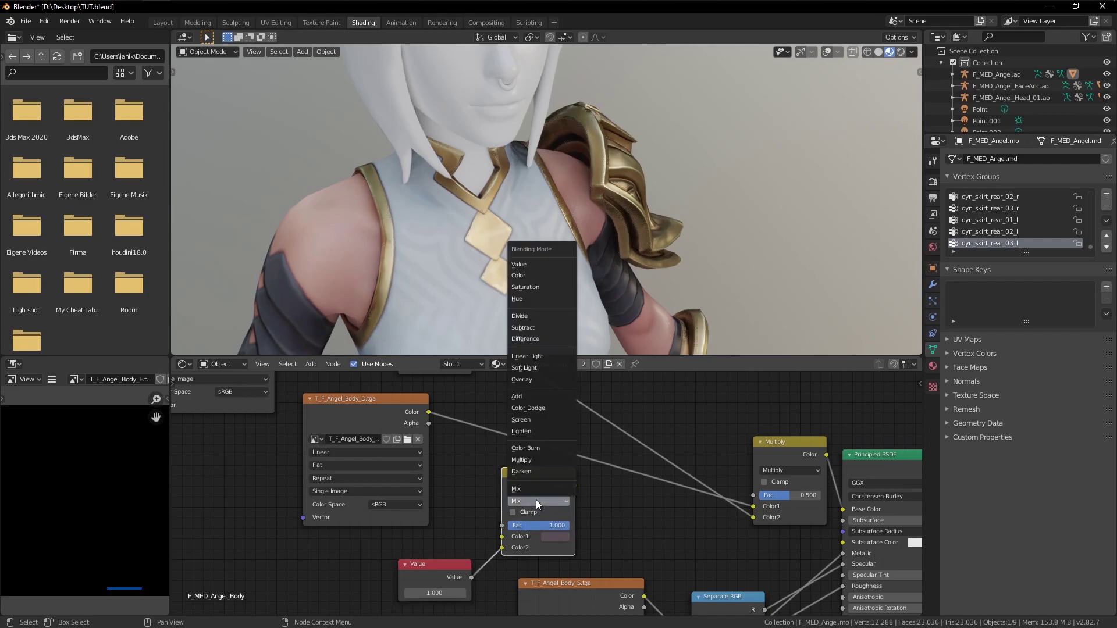
left_click(540, 457)
middle_click_drag(600, 503, 574, 522)
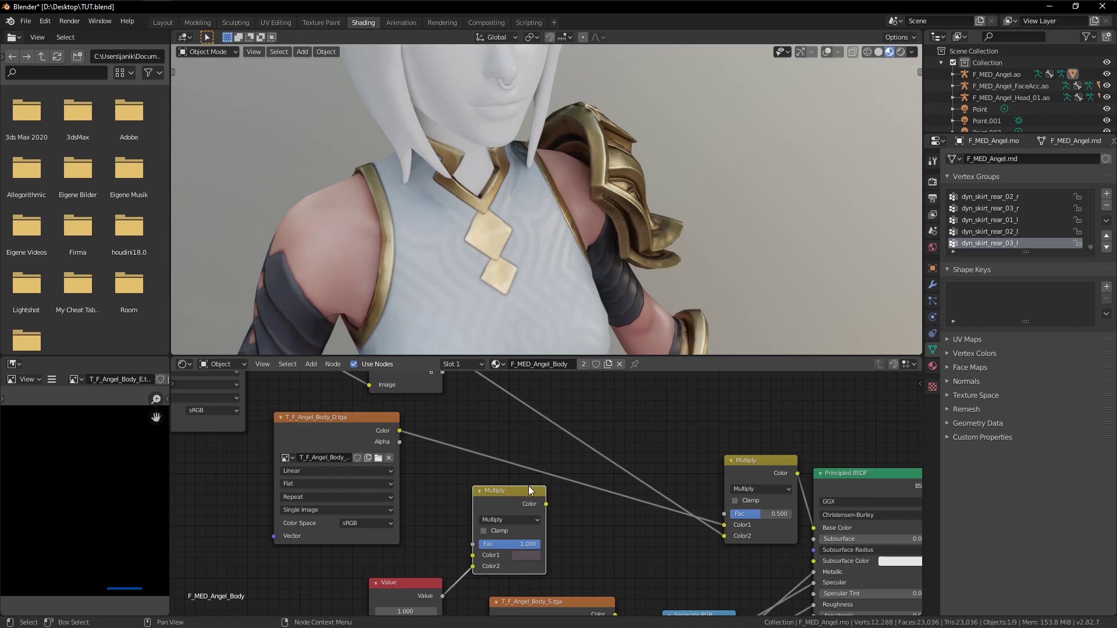
Duplicate the new Multiply node onto the T_F_Angel_Body_D.tga color link and feed the original node's Color into the duplicate's Color2.
key("shift+d")
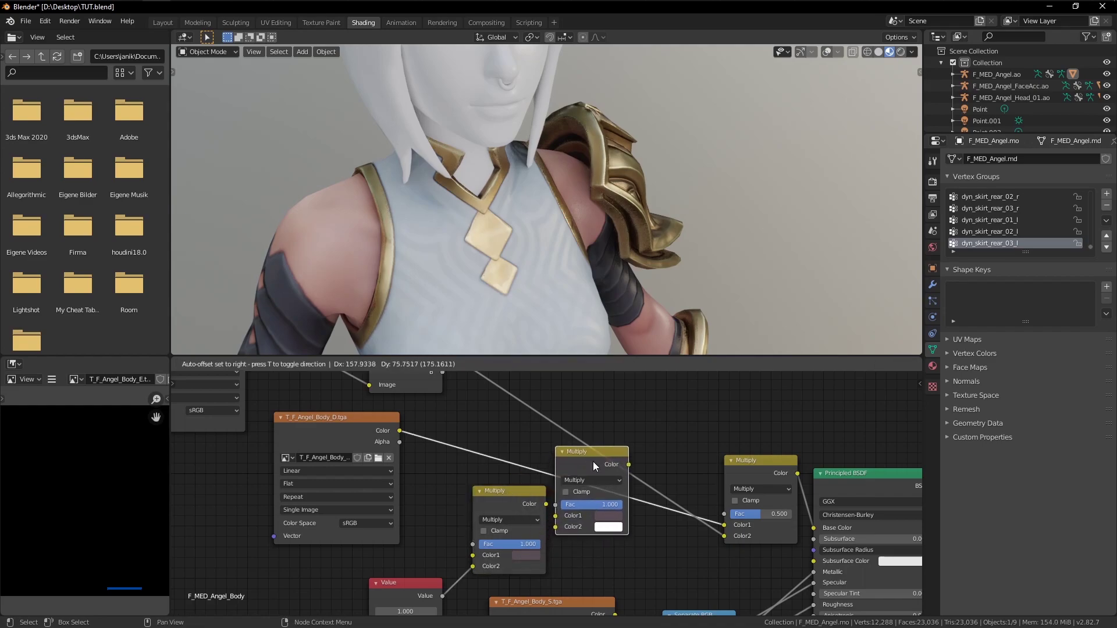
left_click(592, 462)
left_click_drag(533, 525, 556, 526)
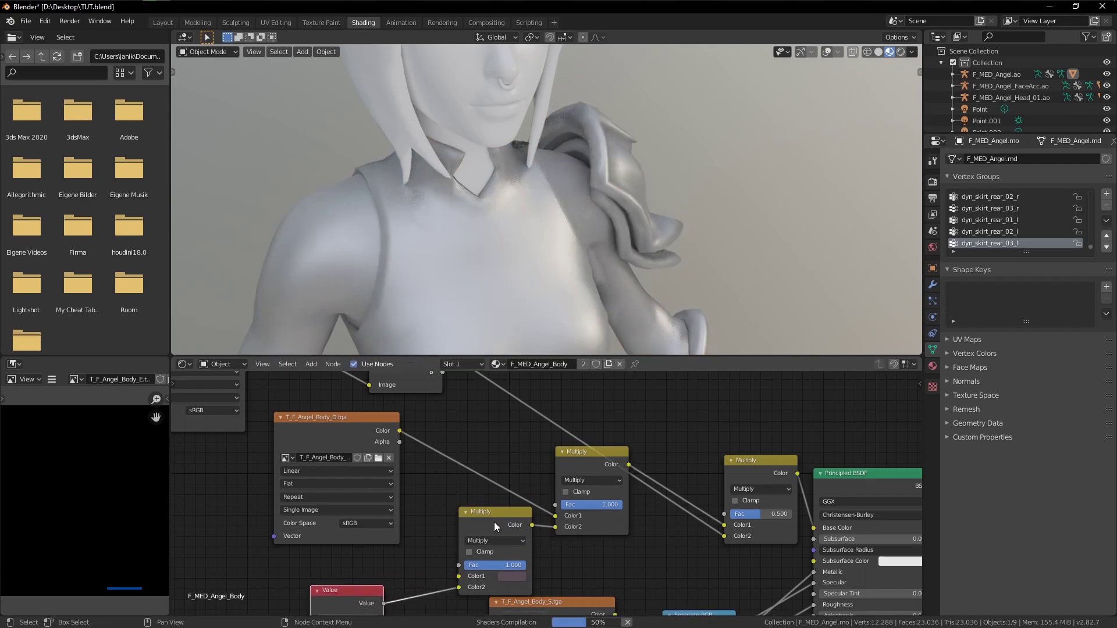
Connect the B output of the mask's Separate RGB node to the duplicated Multiply node's Fac and inspect the skin on the model.
middle_click_drag(493, 391, 480, 439)
left_click_drag(430, 419, 545, 561)
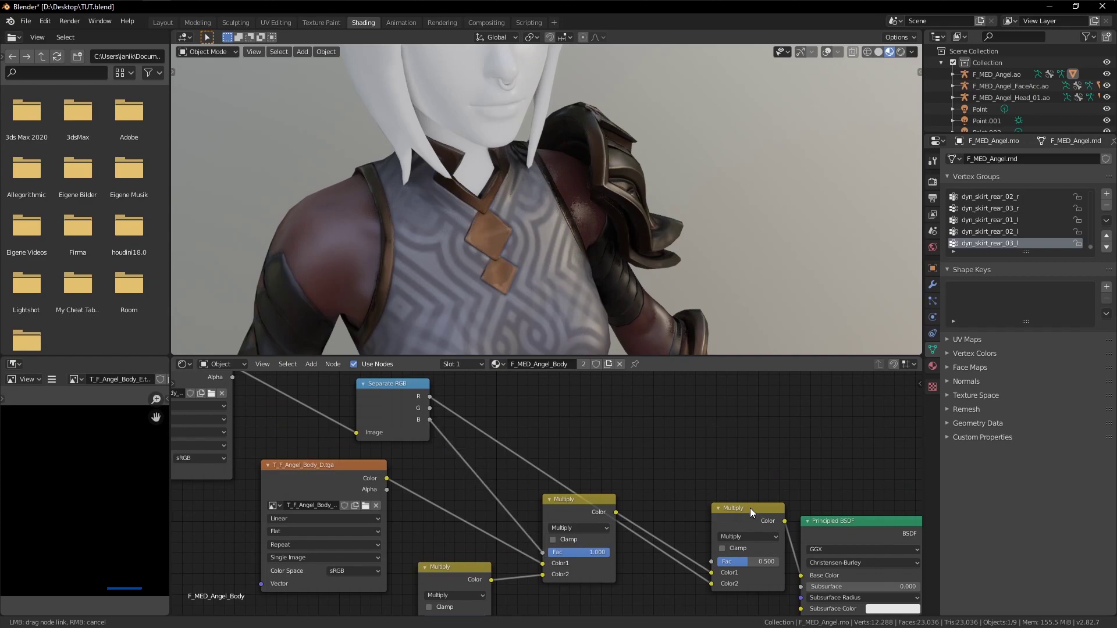
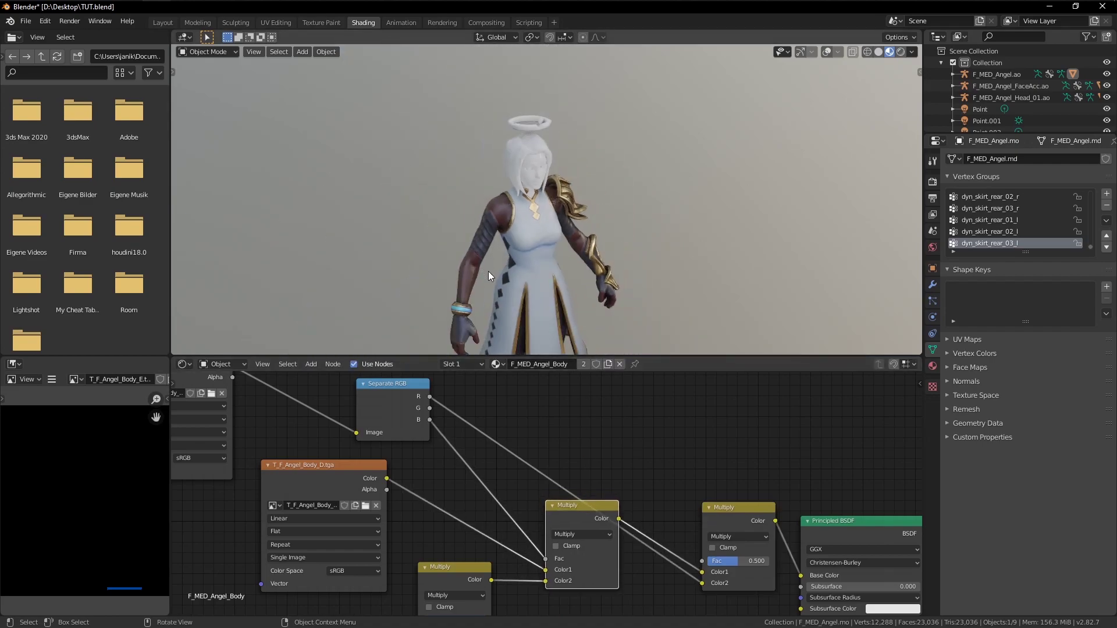
scroll(488, 271, "up", 5)
scroll(484, 291, "down", 1)
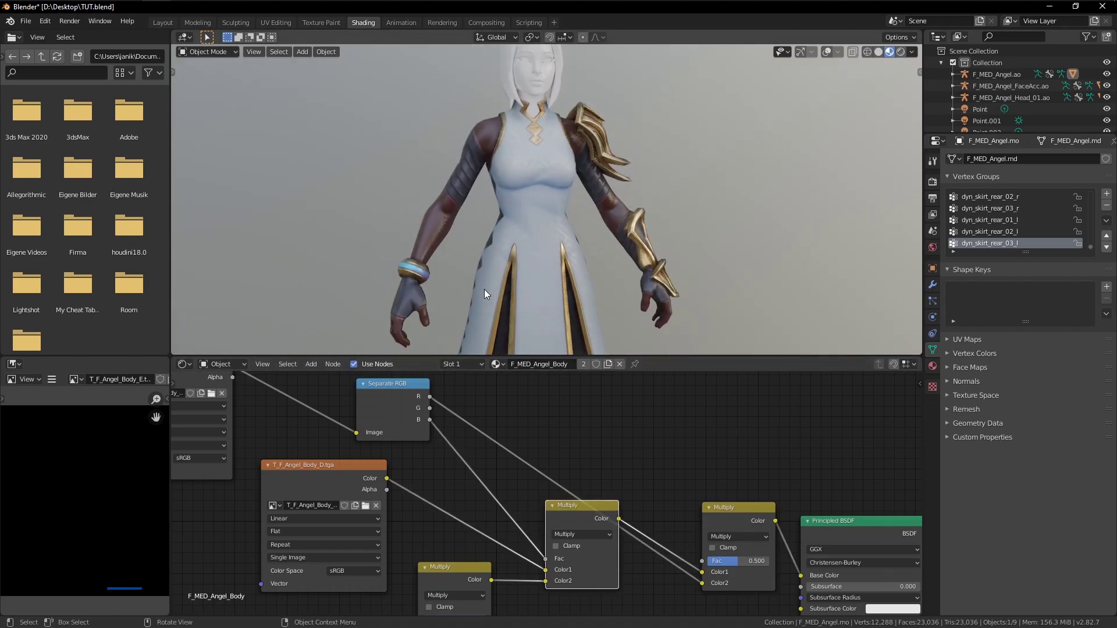
middle_click_drag(485, 289, 495, 261, "shift")
Set Color1 of the Multiply node fed by the Value node to light violet and keep the Value node at 1.
middle_click_drag(447, 515, 472, 439)
left_click(496, 554)
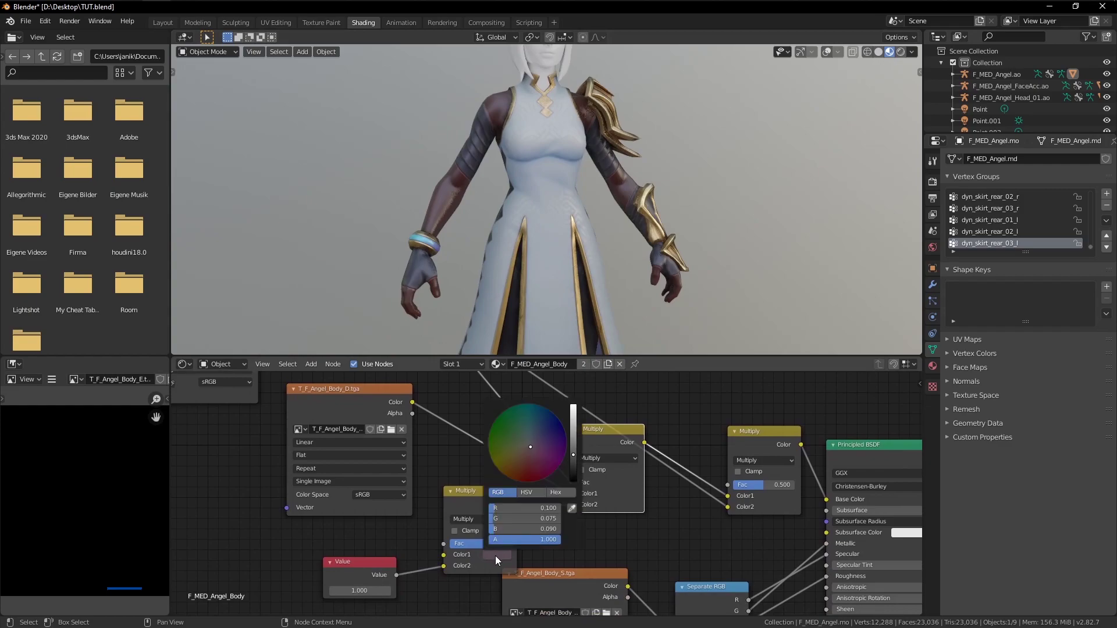
mouse_move(575, 445)
left_mouse_down()
mouse_move(573, 426)
mouse_move(573, 469)
mouse_move(572, 445)
mouse_move(512, 444)
mouse_move(573, 410)
mouse_move(540, 446)
mouse_move(546, 436)
left_mouse_up()
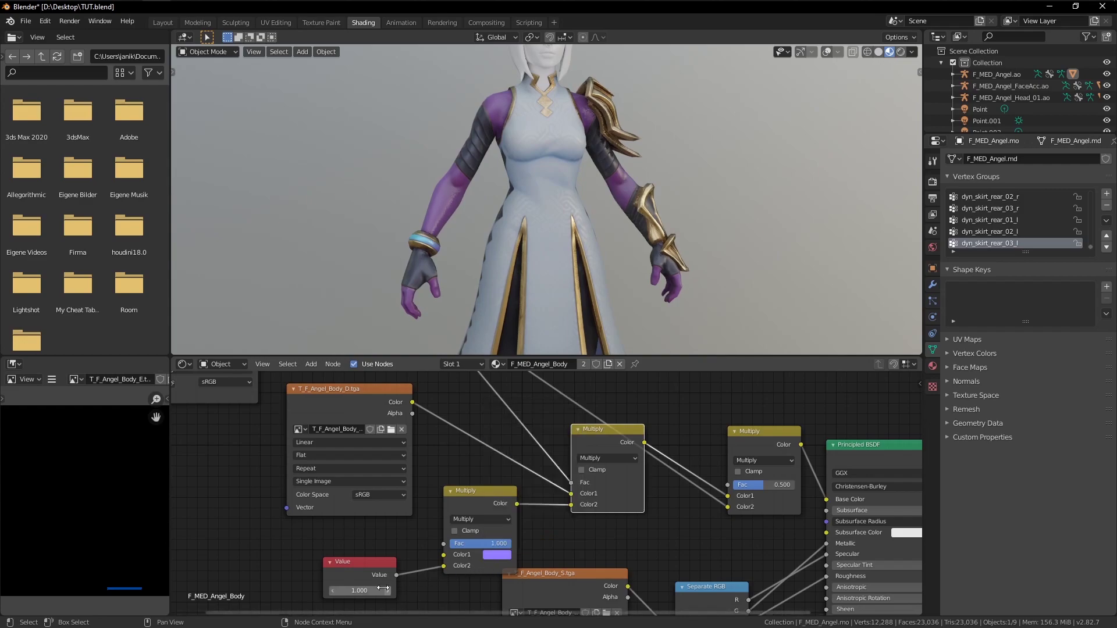
mouse_move(359, 591)
left_mouse_down()
mouse_move(338, 591)
mouse_move(419, 591)
mouse_move(348, 588)
left_mouse_up()
left_click(348, 587)
type("1")
key("Return")
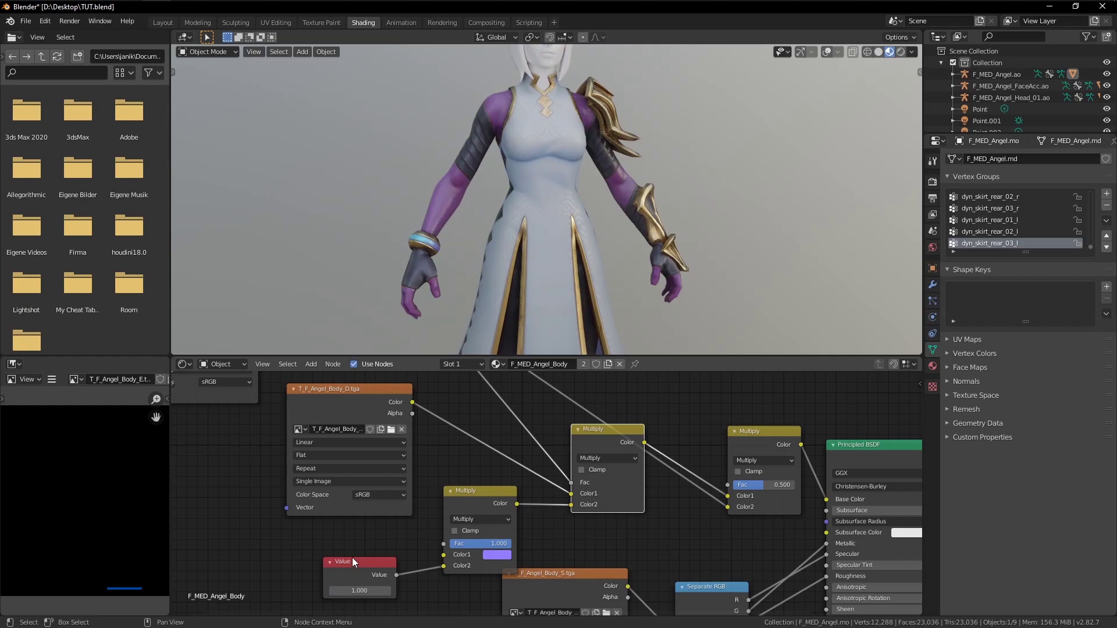
Delete the Value node and the two added Multiply nodes that tint the skin.
left_click_drag(298, 528, 456, 577)
scroll(537, 504, "down", 3)
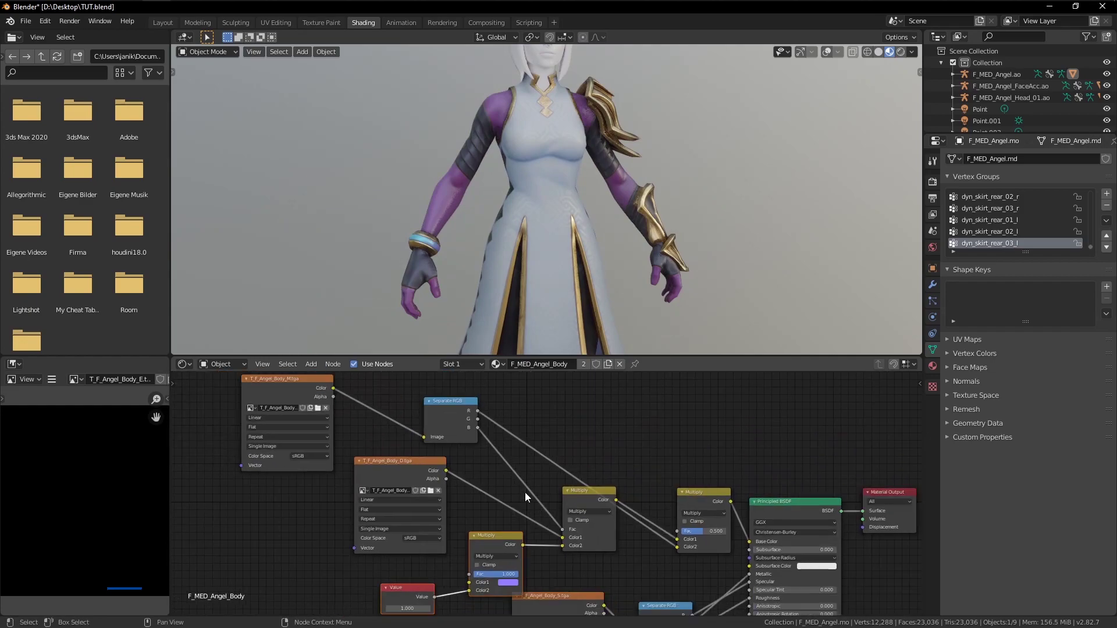
key("x")
left_click(578, 511)
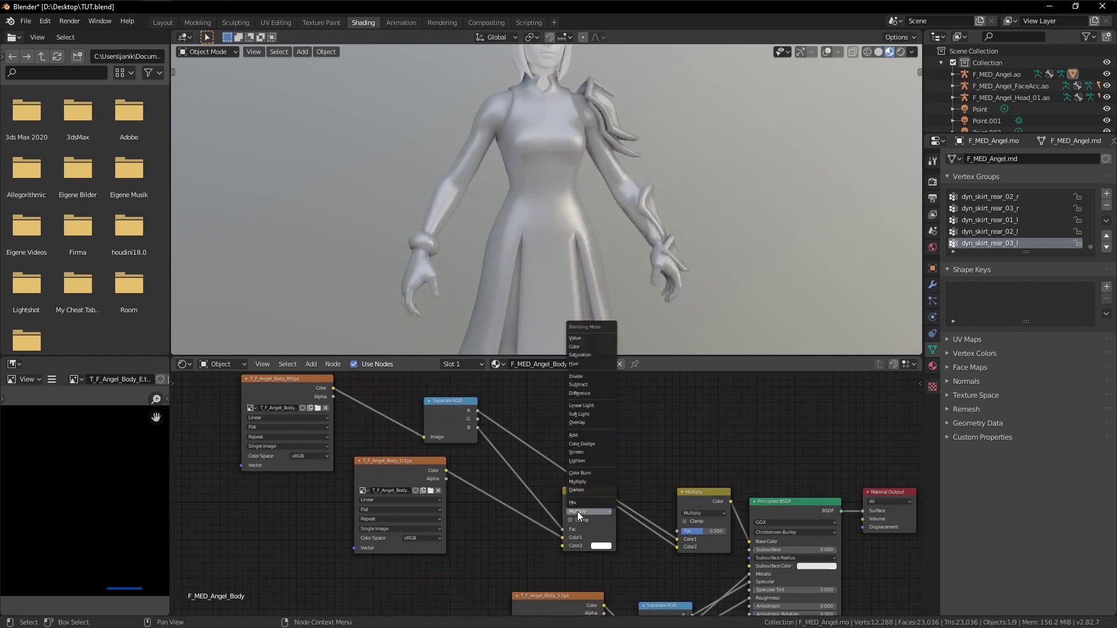
left_click(608, 533)
key("x")
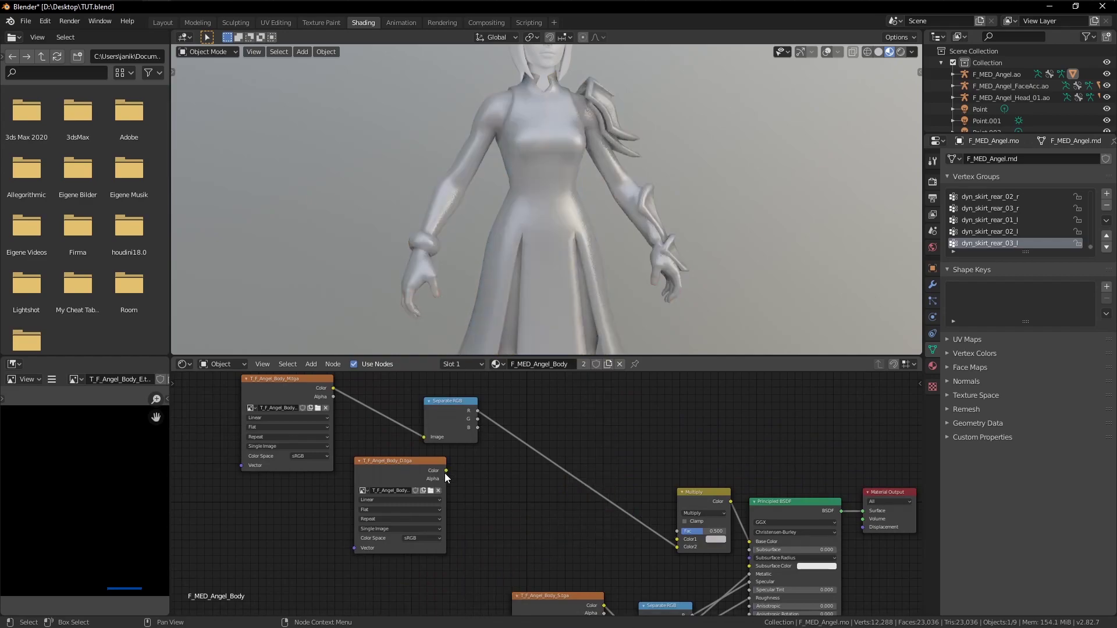
Connect the T_F_Angel_Body_D.tga Color output to Color1 of the remaining Multiply node and move the texture node closer to it.
left_click_drag(446, 470, 673, 514)
left_click_drag(402, 457, 500, 487)
scroll(528, 478, "up", 1)
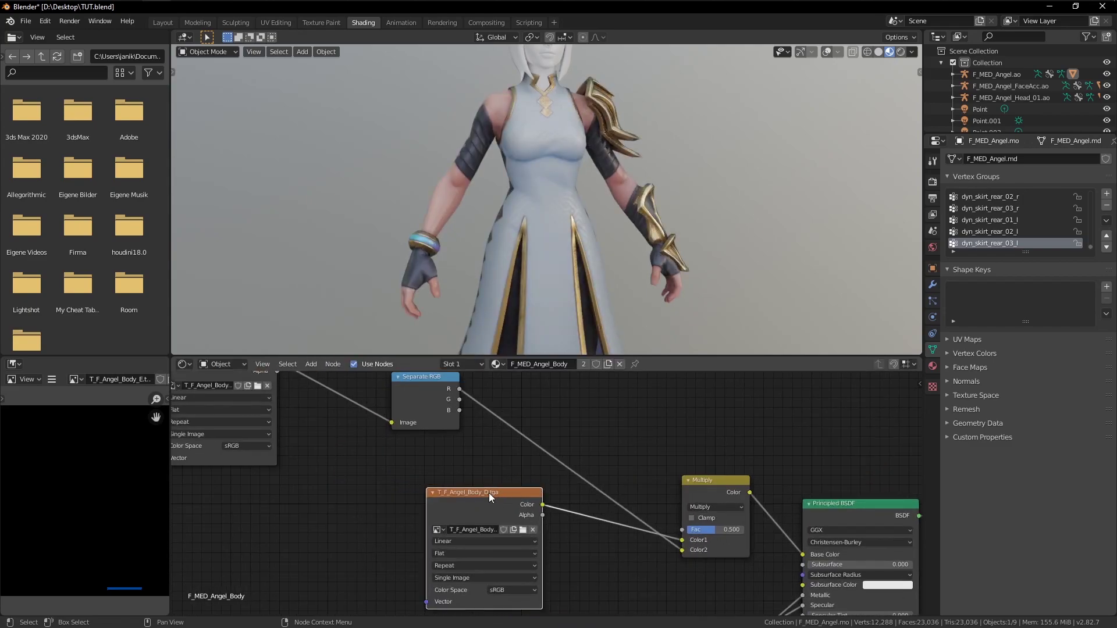
middle_click_drag(489, 494, 425, 481)
Set the Principled BSDF's Subsurface Color to a pinkish red.
left_click(614, 476)
middle_click_drag(549, 458, 585, 501)
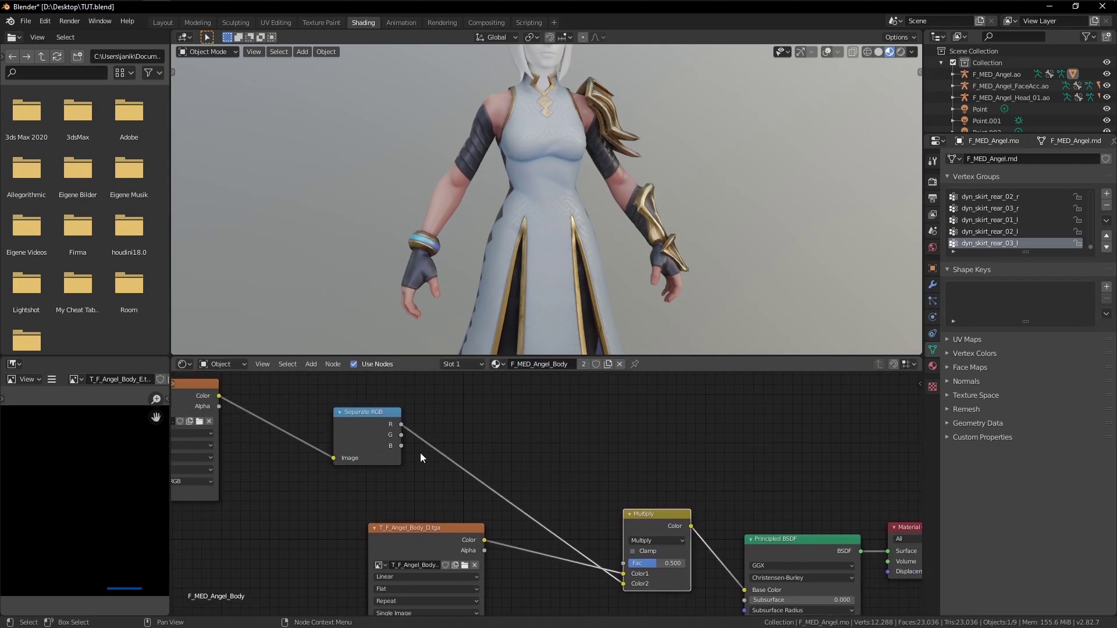
scroll(561, 288, "down", 2)
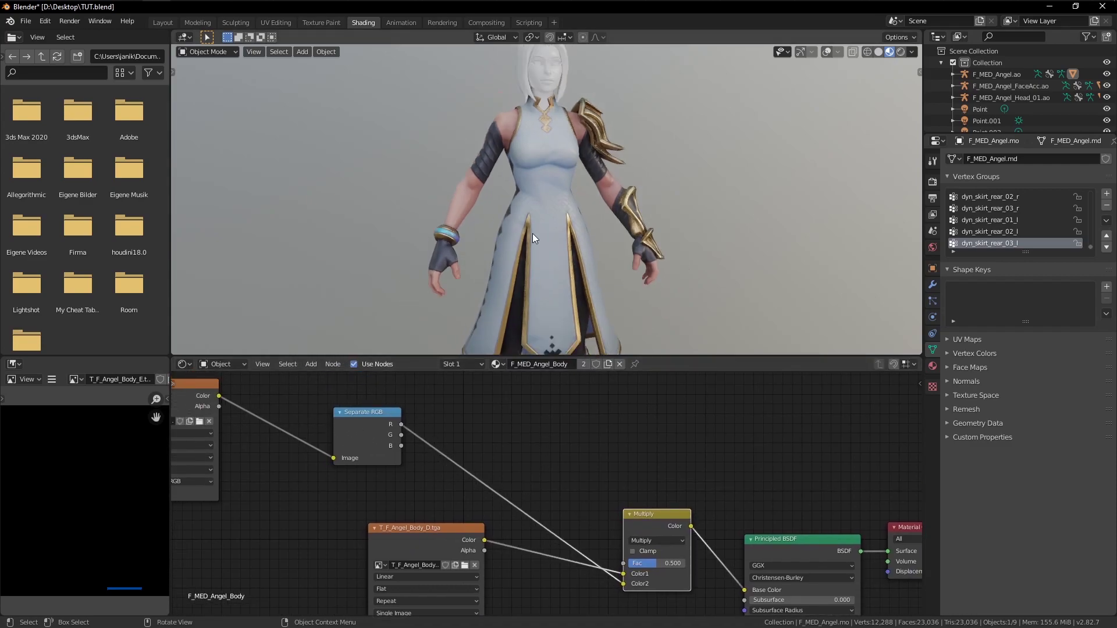
scroll(557, 496, "down", 3)
middle_click_drag(580, 541, 521, 469)
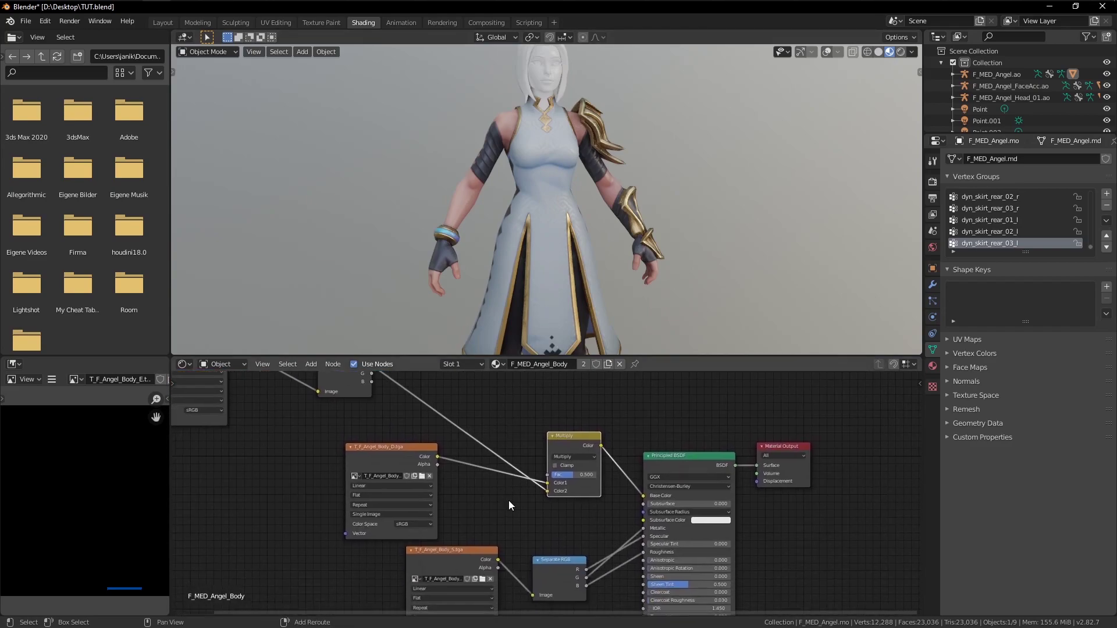
scroll(508, 502, "down", 4)
scroll(508, 504, "down", 2)
middle_click_drag(564, 511, 528, 508)
scroll(515, 502, "up", 4)
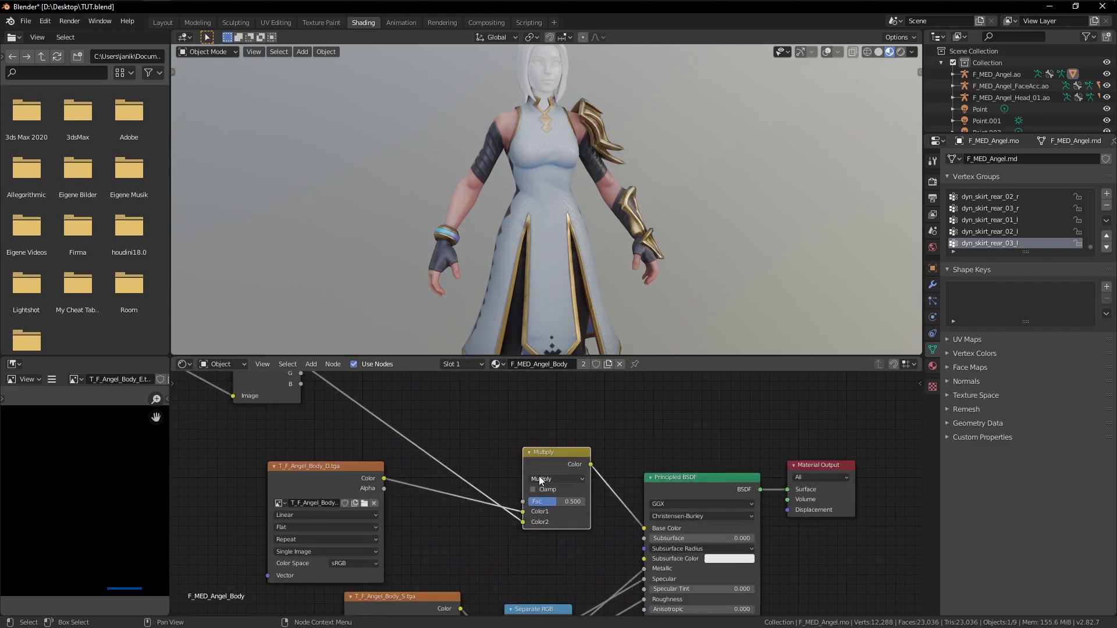
left_click(732, 560)
left_click_drag(752, 459, 748, 475)
Move the Multiply and T_F_Angel_Body_D.tga nodes farther from the Principled BSDF to make room between them.
middle_click_drag(434, 439, 435, 478)
left_click_drag(555, 490, 502, 457)
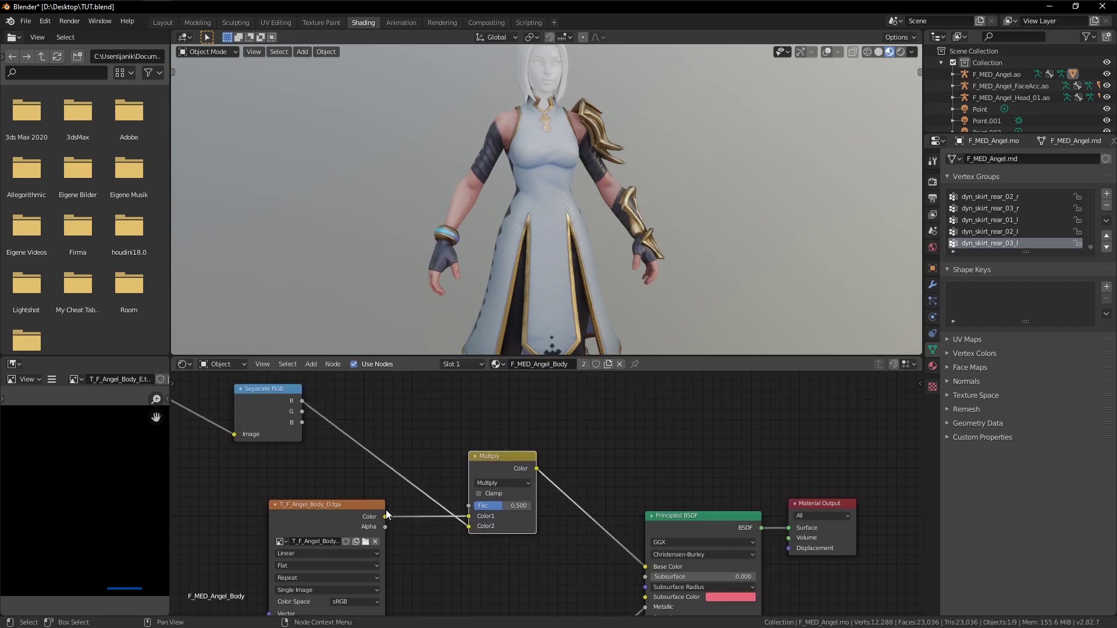
left_click_drag(343, 519, 316, 515)
left_click_drag(530, 469, 511, 468)
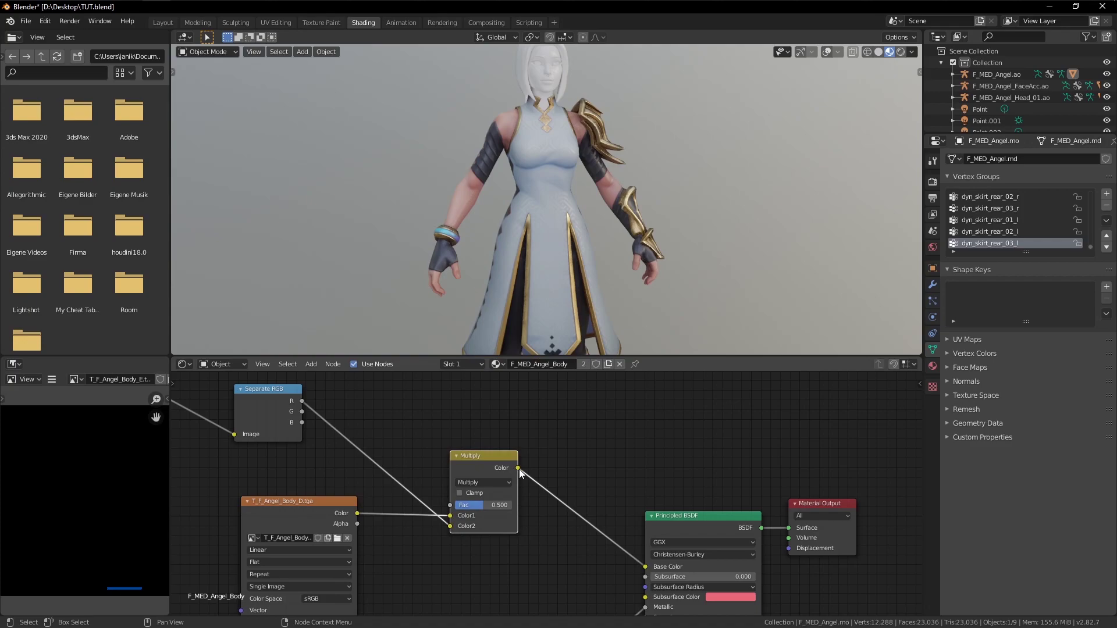
Add a Map Range node below the Multiply node, in front of the Principled BSDF.
left_click(519, 446)
key("shift+a")
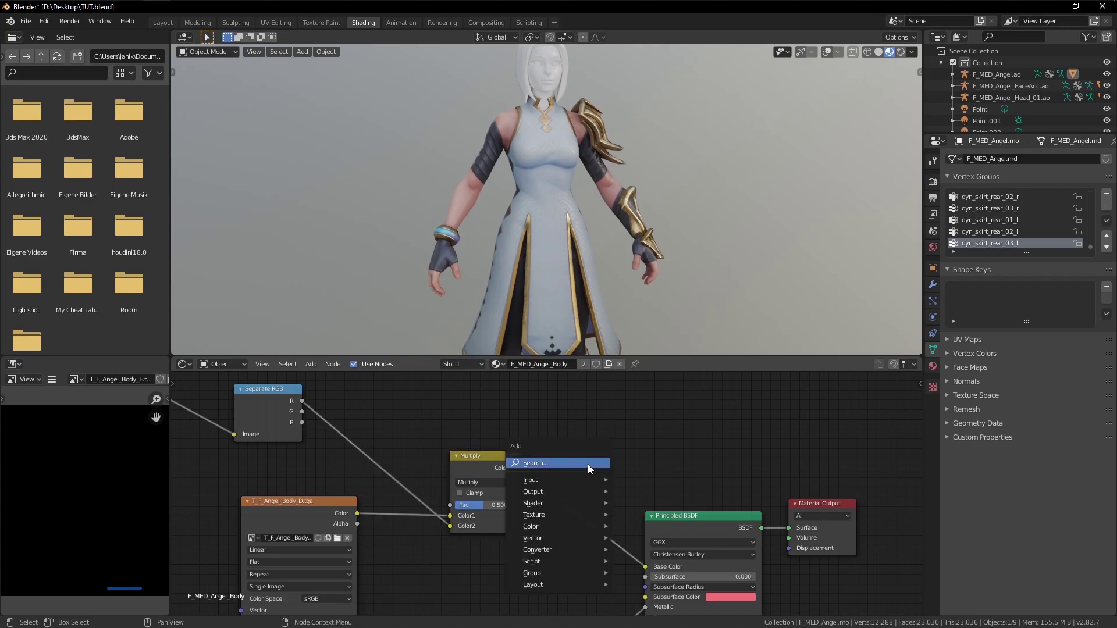
left_click(588, 464)
type("map")
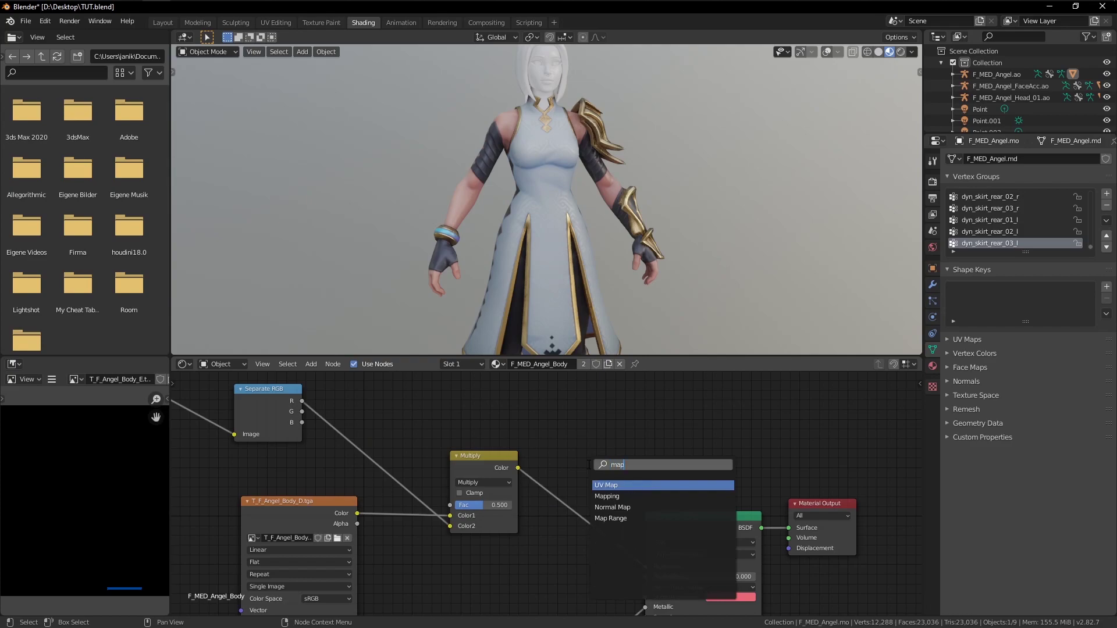
key("Down")
key("Down")
key("Return")
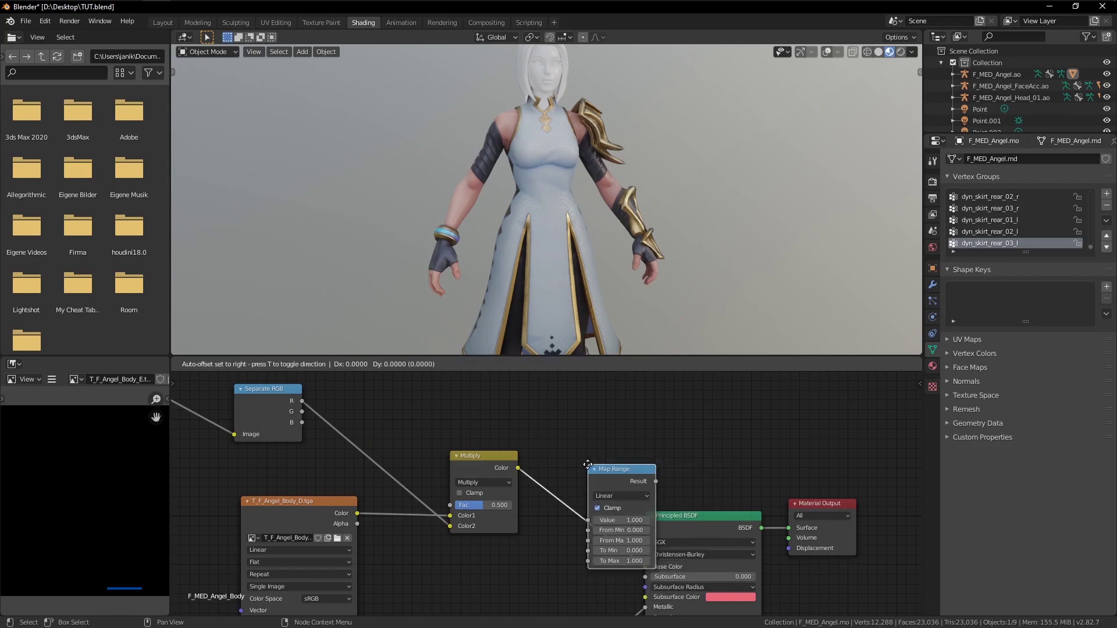
left_click(527, 535)
middle_click_drag(527, 536, 533, 482)
scroll(533, 482, "down", 1)
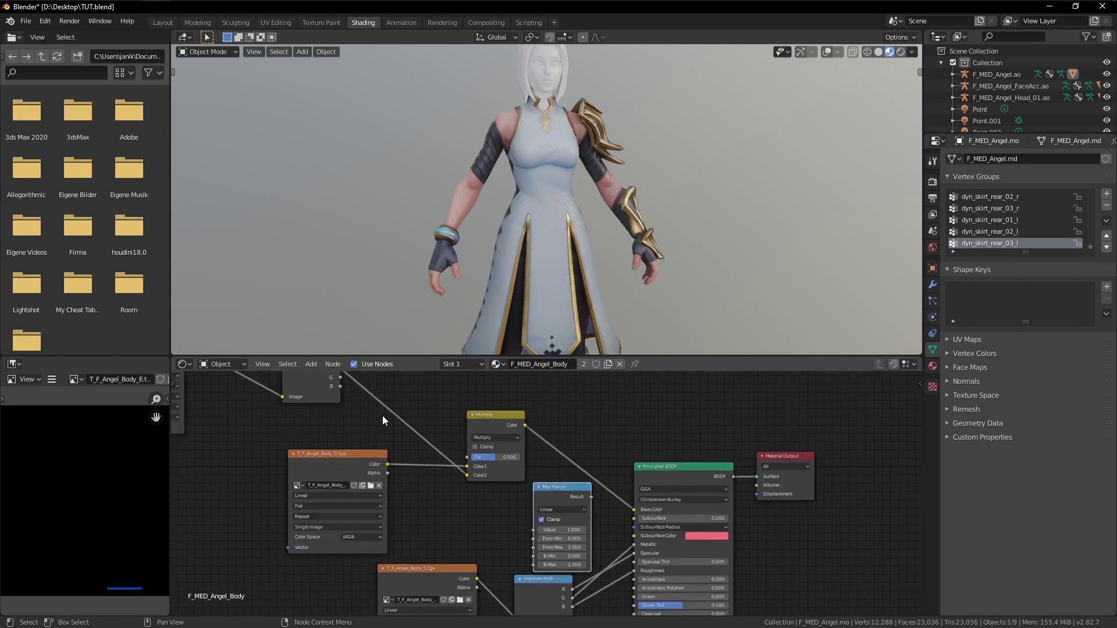
Connect the mask's Separate RGB B output to the Map Range node's Value and set To Max to 0.3.
middle_click_drag(383, 416, 377, 436)
left_click_drag(337, 407, 528, 550)
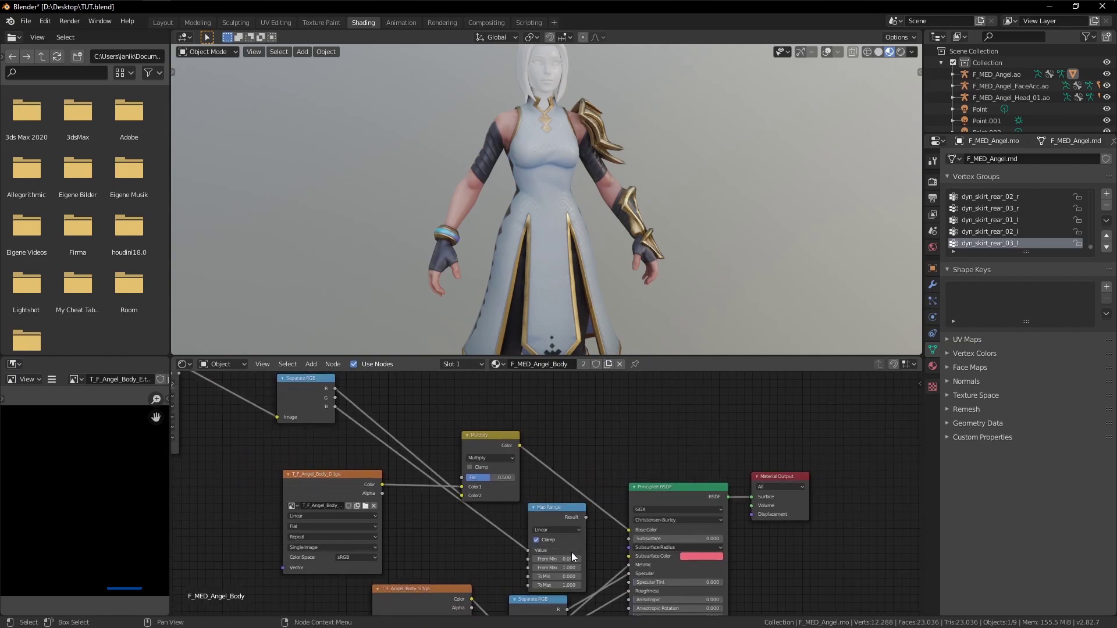
scroll(573, 555, "up", 2)
left_click(566, 569)
type("1.0")
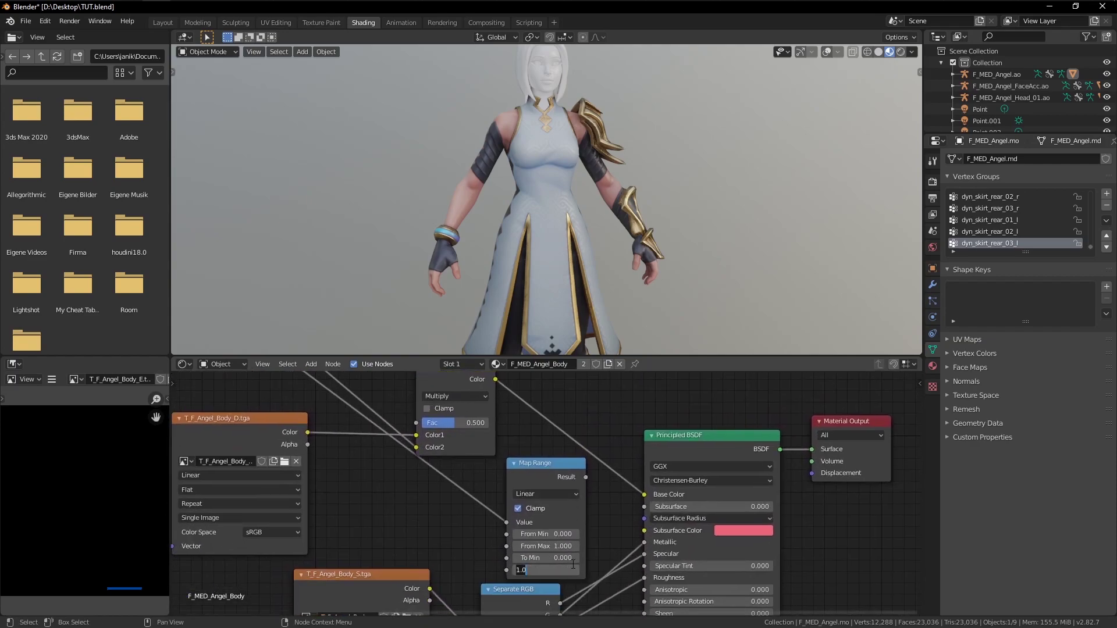
key("BackSpace")
key("BackSpace")
key("BackSpace")
type("0.3")
key("Return")
Connect the Map Range node's Result to the Principled BSDF's Subsurface input and inspect the skin on the model.
left_click_drag(586, 477, 649, 510)
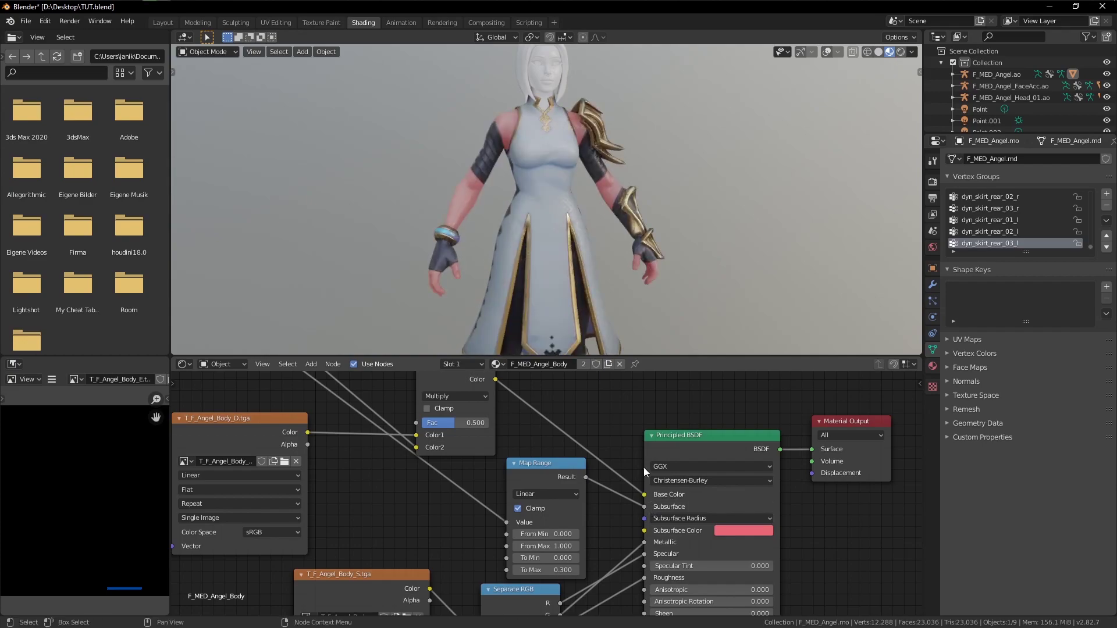
scroll(526, 103, "up", 2)
scroll(526, 103, "down", 1)
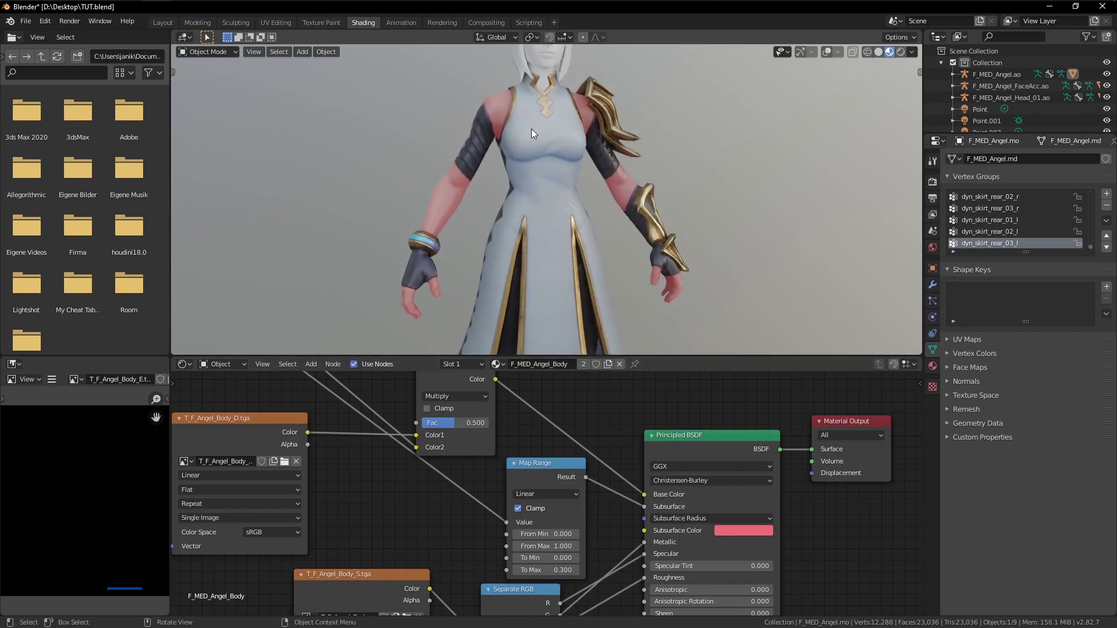
middle_click_drag(531, 128, 539, 155, "shift")
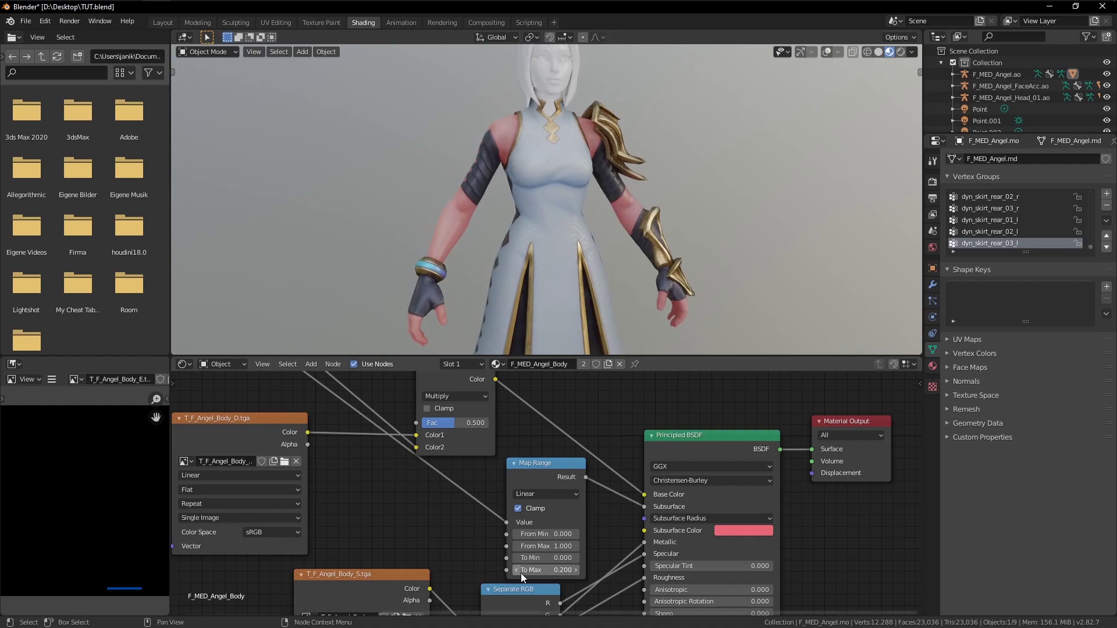
Switch the viewport to rendered shading and darken the Principled BSDF's Subsurface Color to a deep red with R 0.219, G 0.041, B 0.054.
left_click(900, 52)
left_click(743, 531)
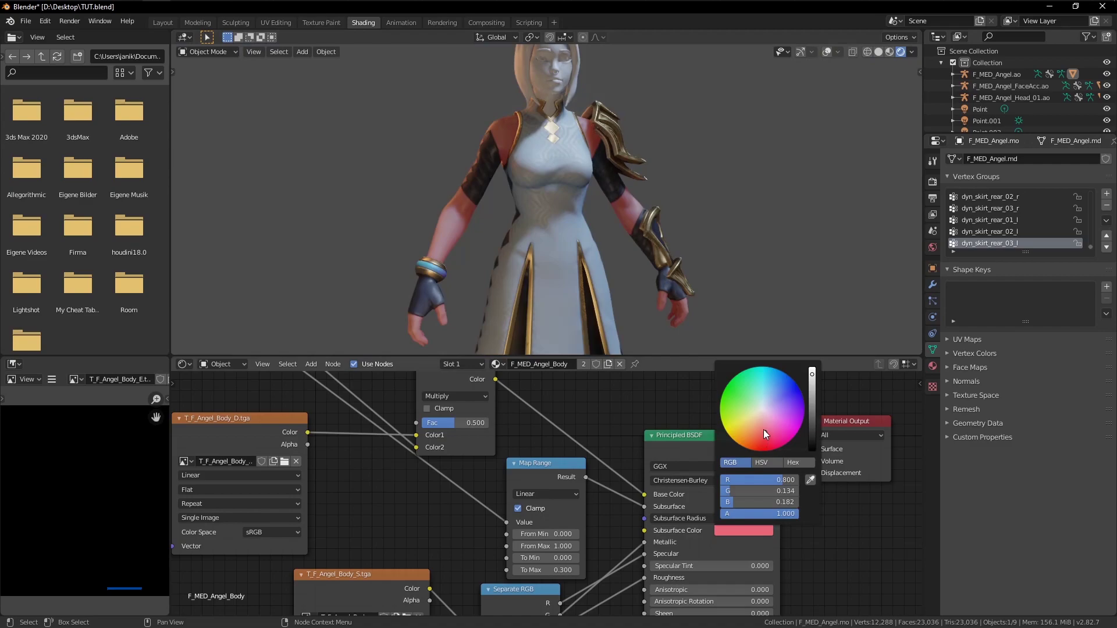
left_click_drag(812, 399, 812, 409)
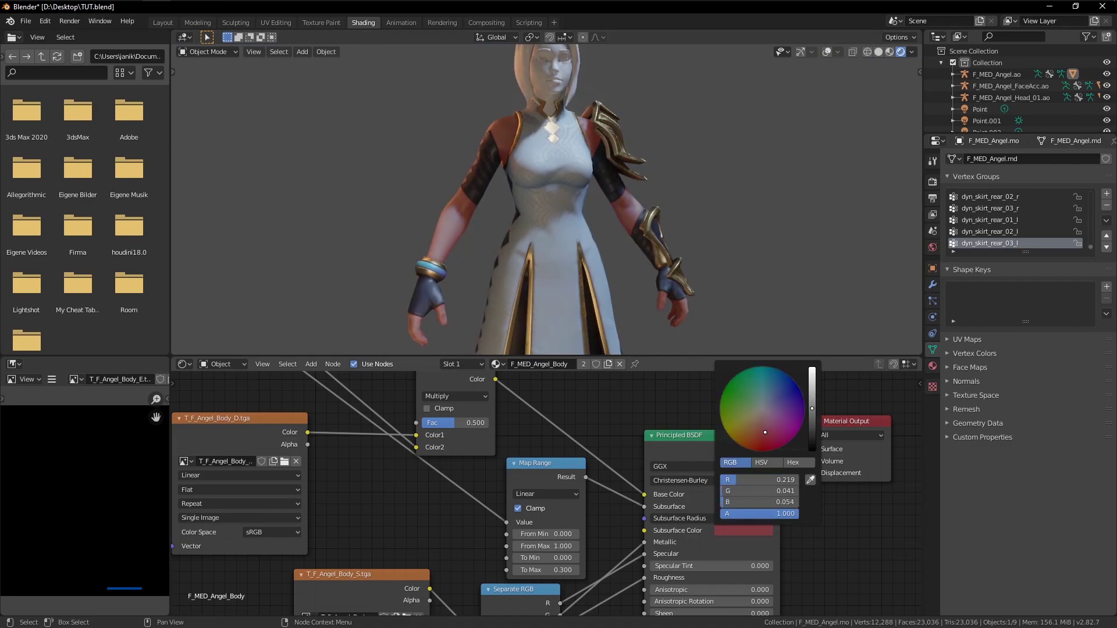
middle_click_drag(605, 227, 544, 264)
mouse_move(644, 507)
left_mouse_down()
mouse_move(585, 478)
mouse_move(647, 498)
mouse_move(645, 511)
mouse_move(625, 505)
mouse_move(644, 507)
left_mouse_up()
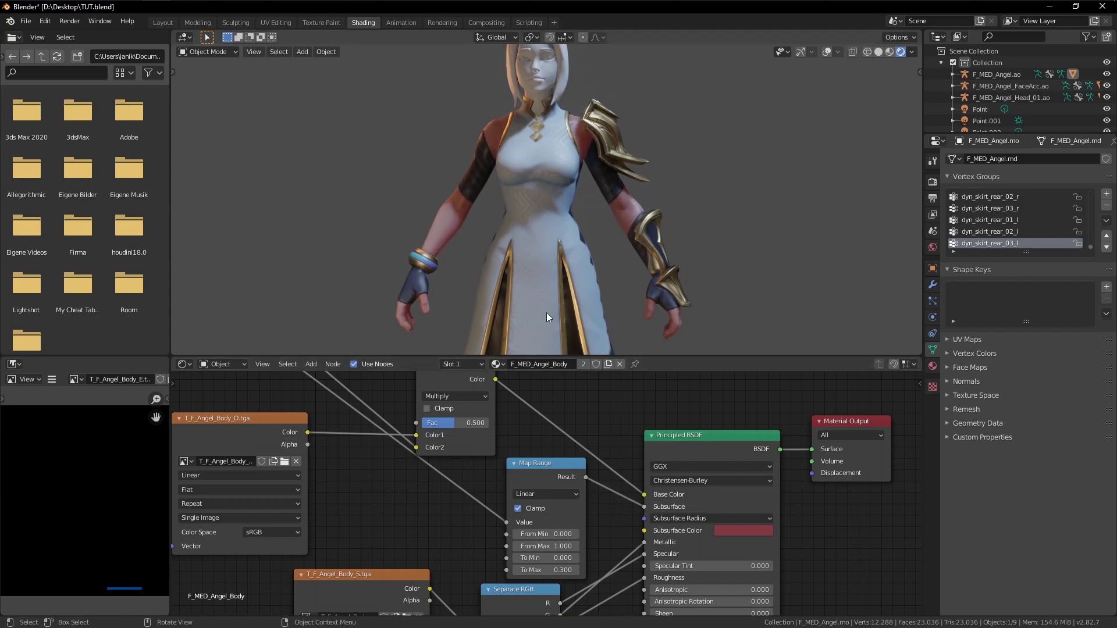
Set the Map Range node's To Max to 0.2 and reposition the Multiply and Map Range nodes in the node tree.
left_click(514, 570)
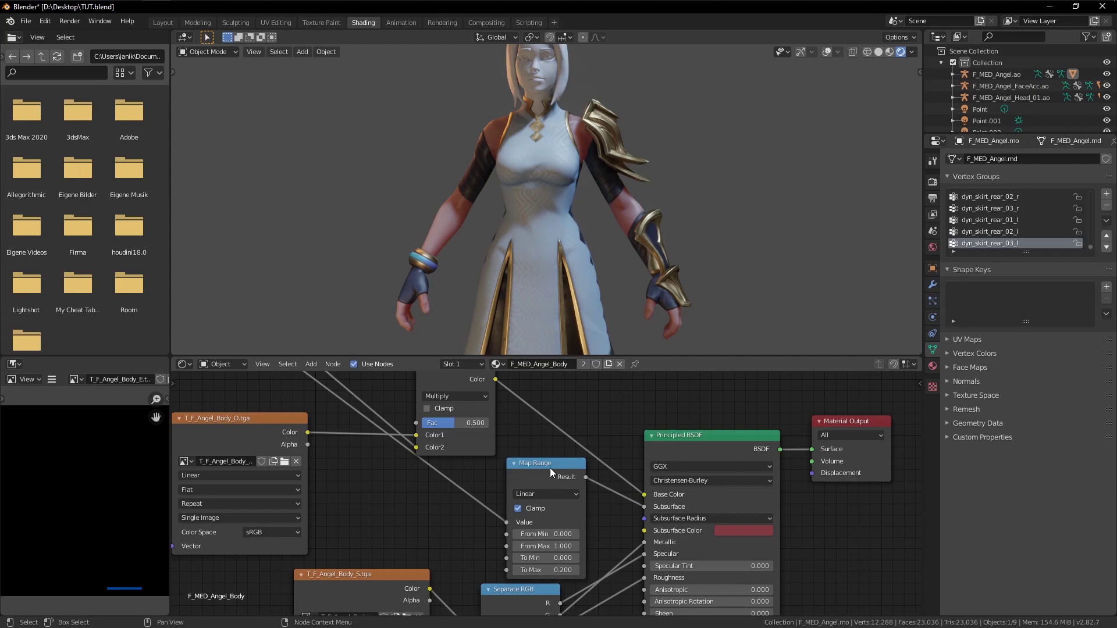
left_click_drag(551, 465, 492, 406)
scroll(529, 462, "down", 3)
scroll(516, 436, "up", 1)
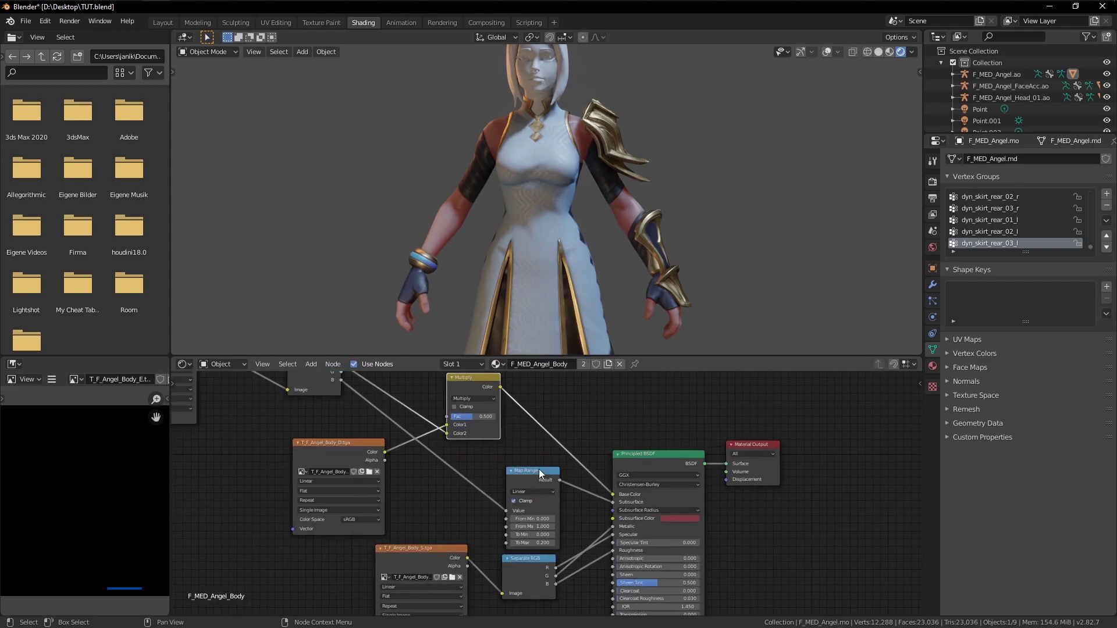
left_click_drag(539, 470, 524, 462)
scroll(524, 462, "up", 1)
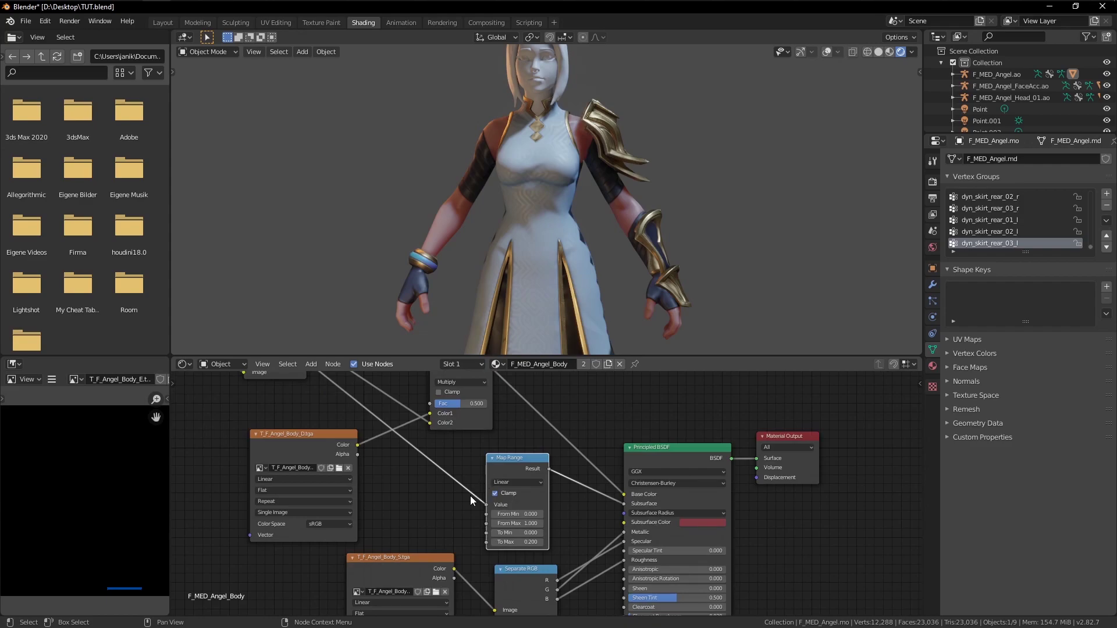
scroll(470, 496, "up", 3)
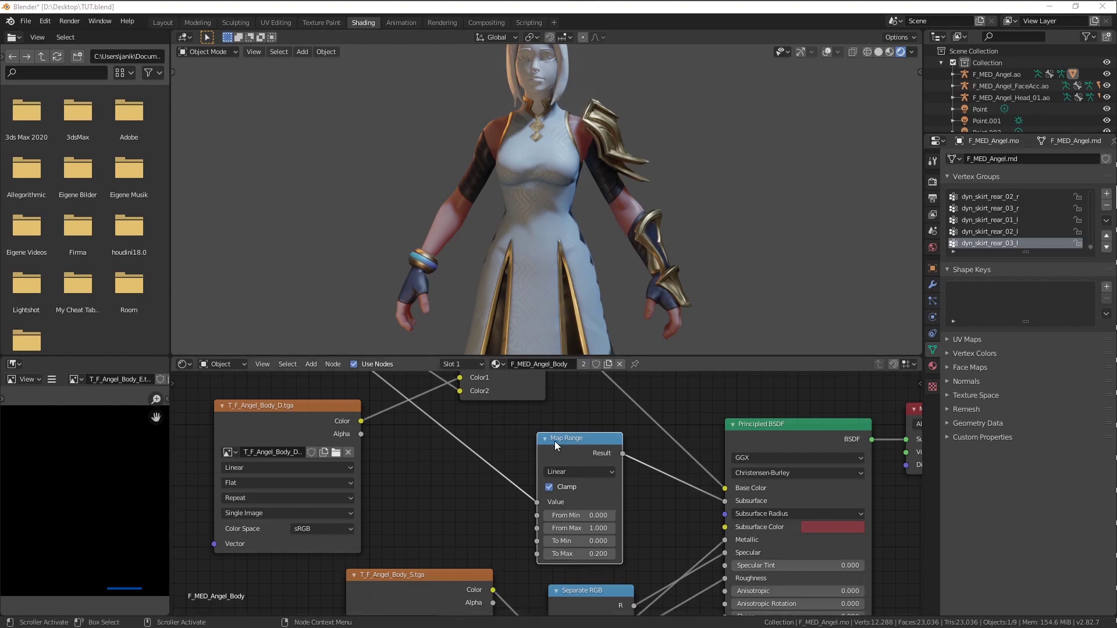
left_click_drag(555, 446, 560, 434)
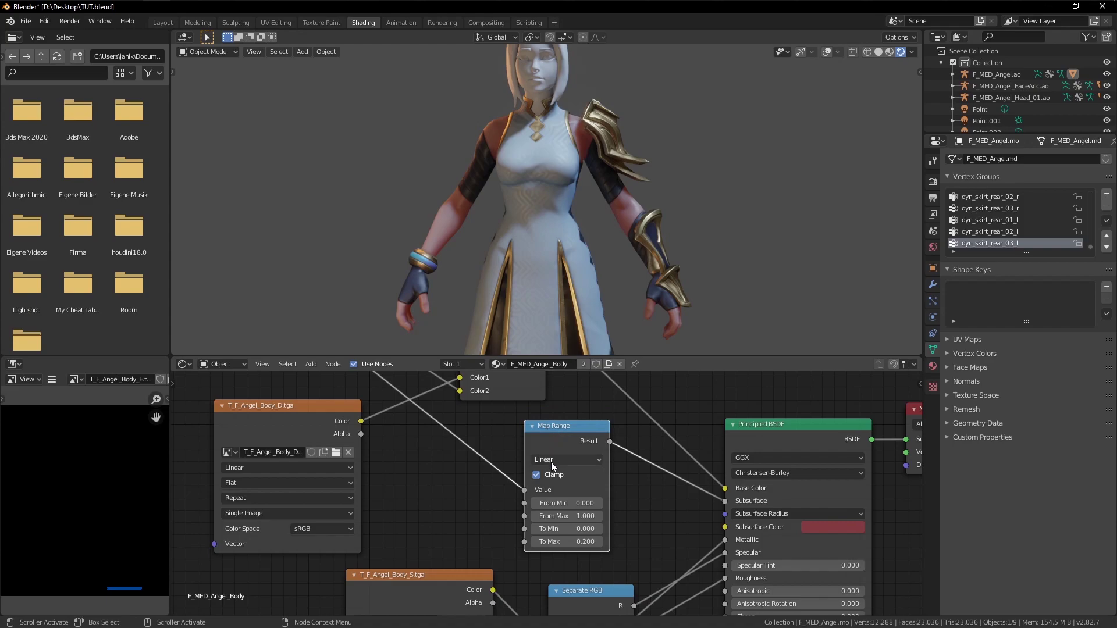
Move the Map Range node slightly farther from the Principled BSDF and look at its interpolation types.
scroll(504, 490, "down", 2)
scroll(504, 491, "down", 2)
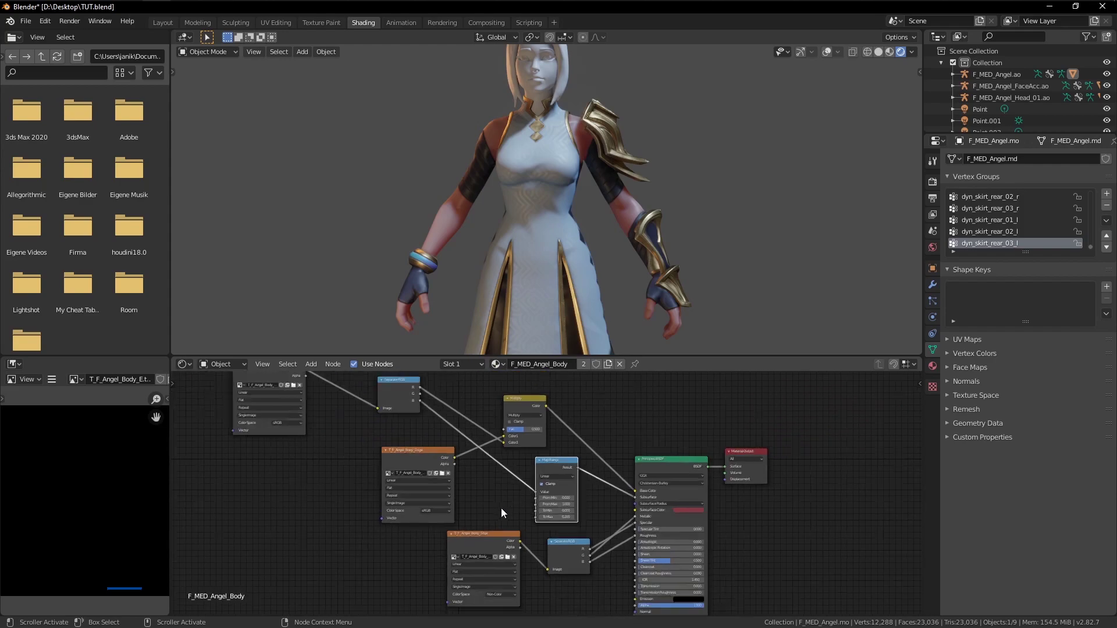
middle_click_drag(501, 508, 523, 521)
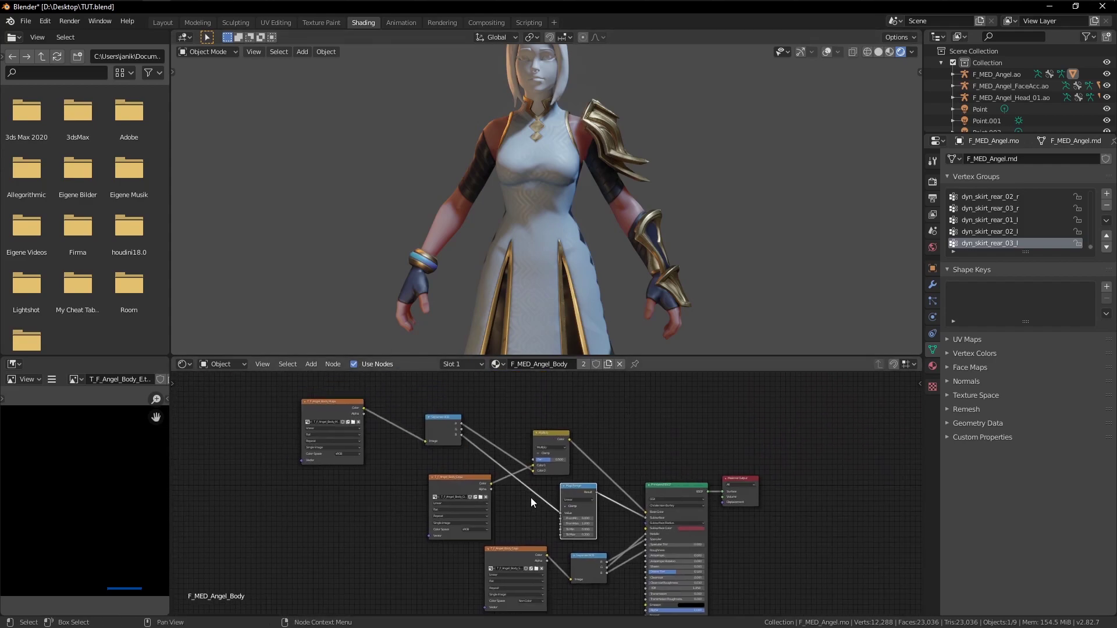
scroll(531, 497, "up", 2)
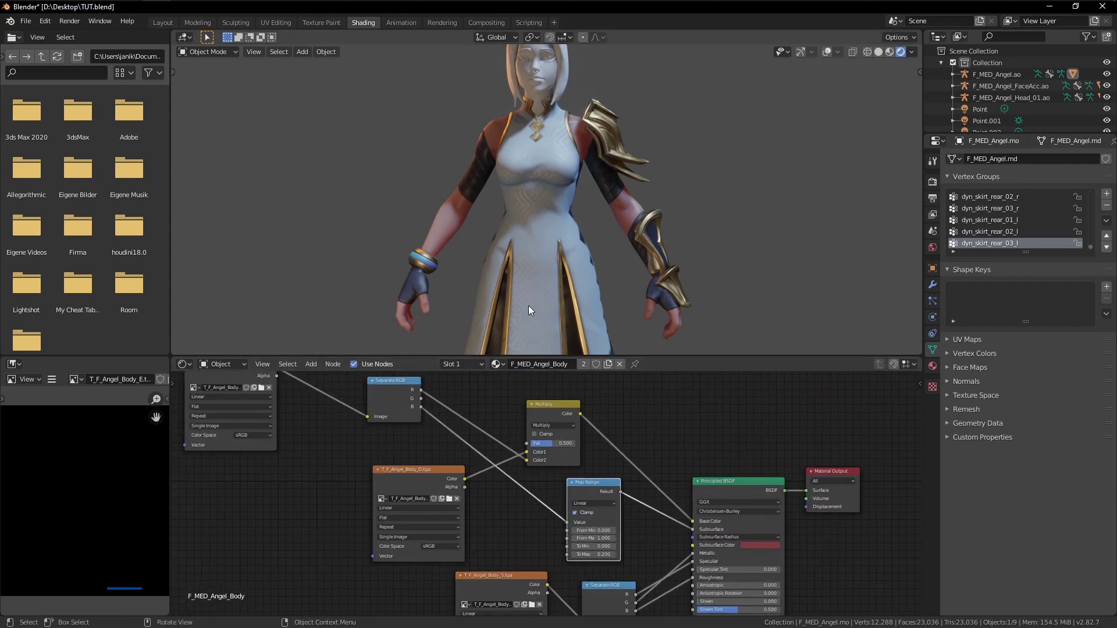
scroll(593, 474, "up", 3)
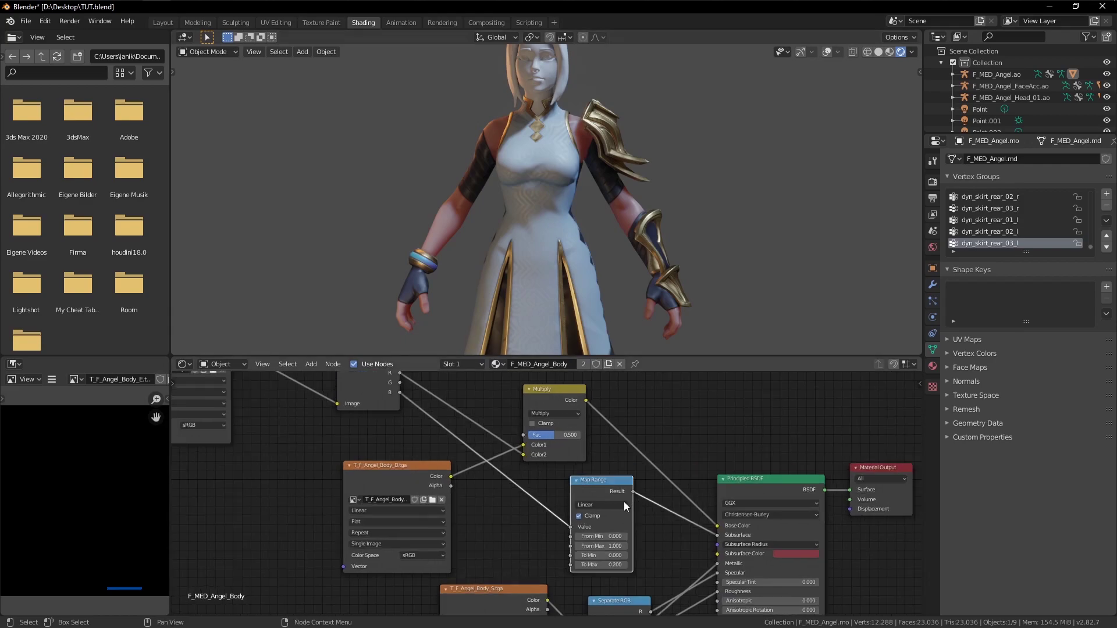
left_click_drag(587, 494, 561, 490)
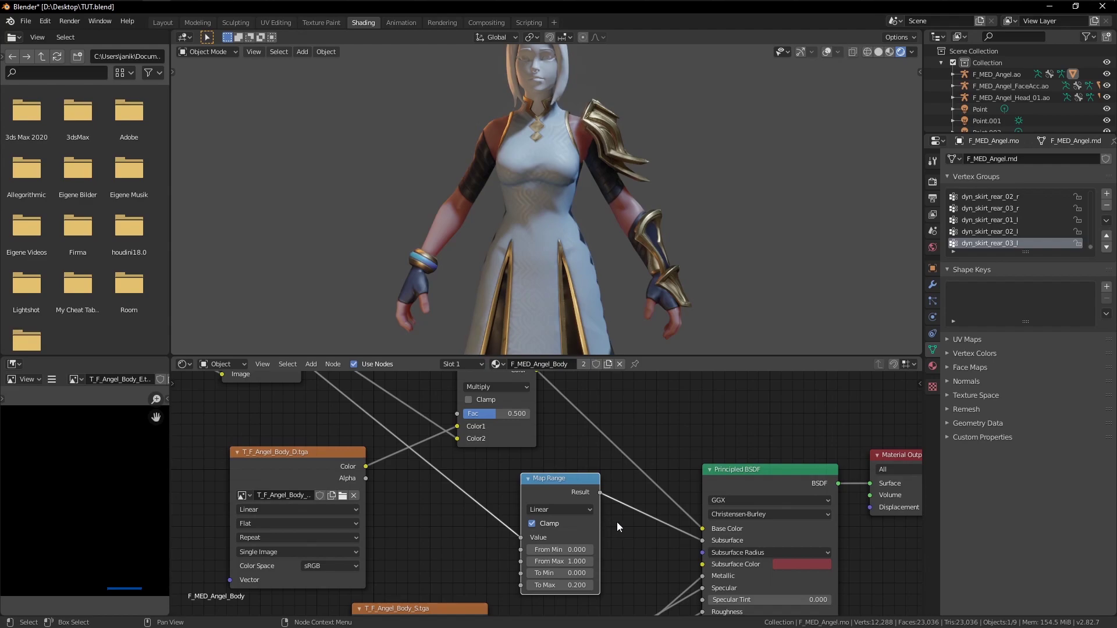
left_click(584, 510)
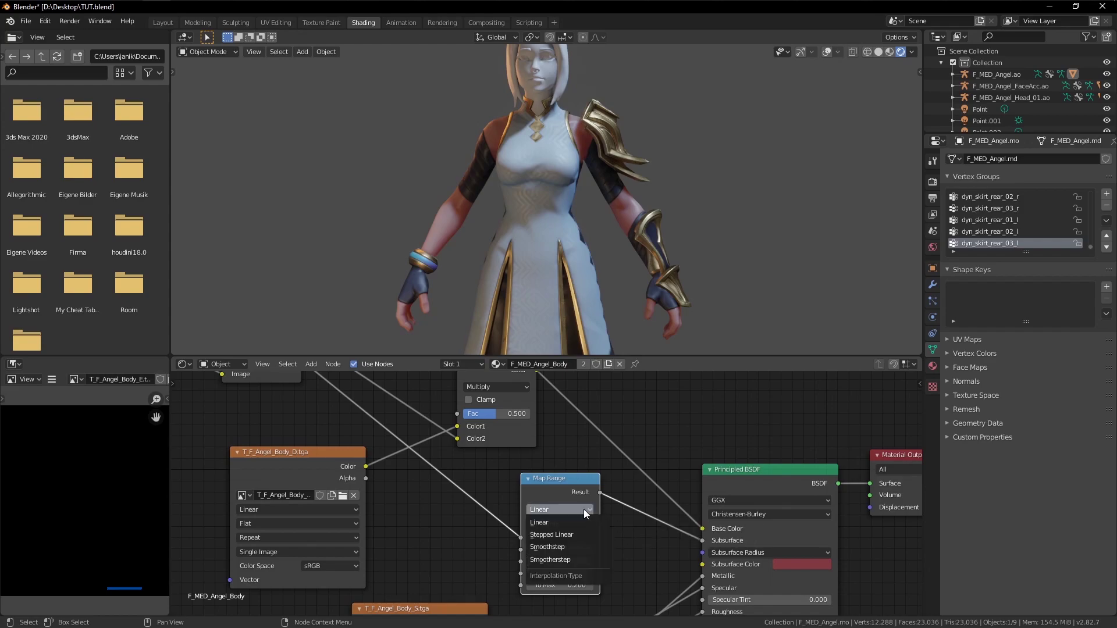
left_click_drag(556, 480, 543, 480)
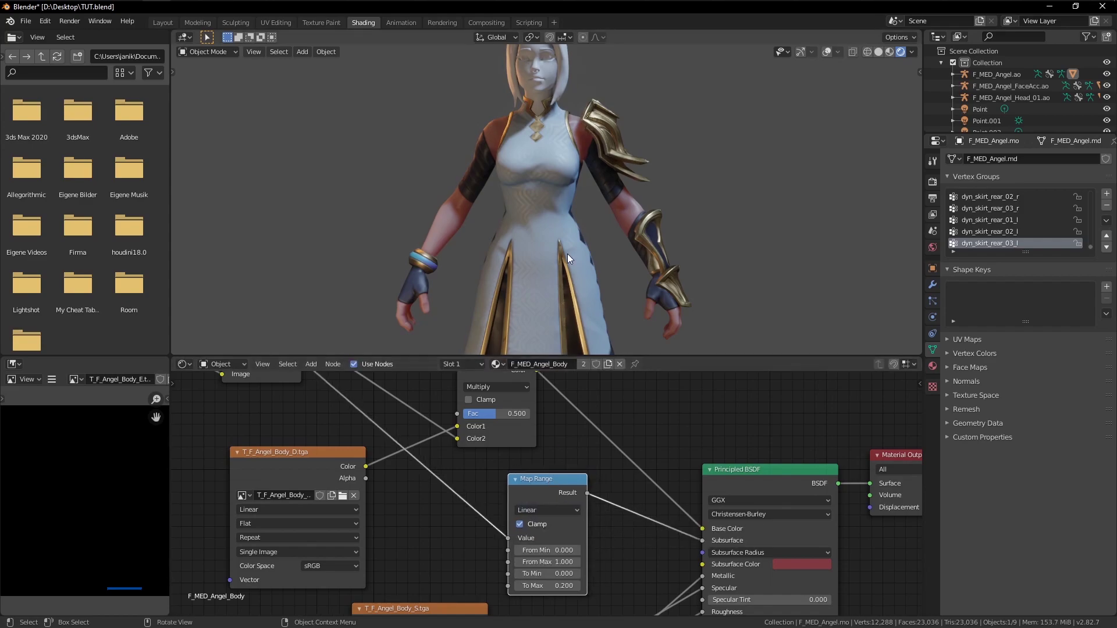
Brighten the Principled BSDF's Subsurface Color to a light salmon red and check the rendered character at full length.
middle_click_drag(568, 254, 587, 274)
scroll(610, 476, "down", 2)
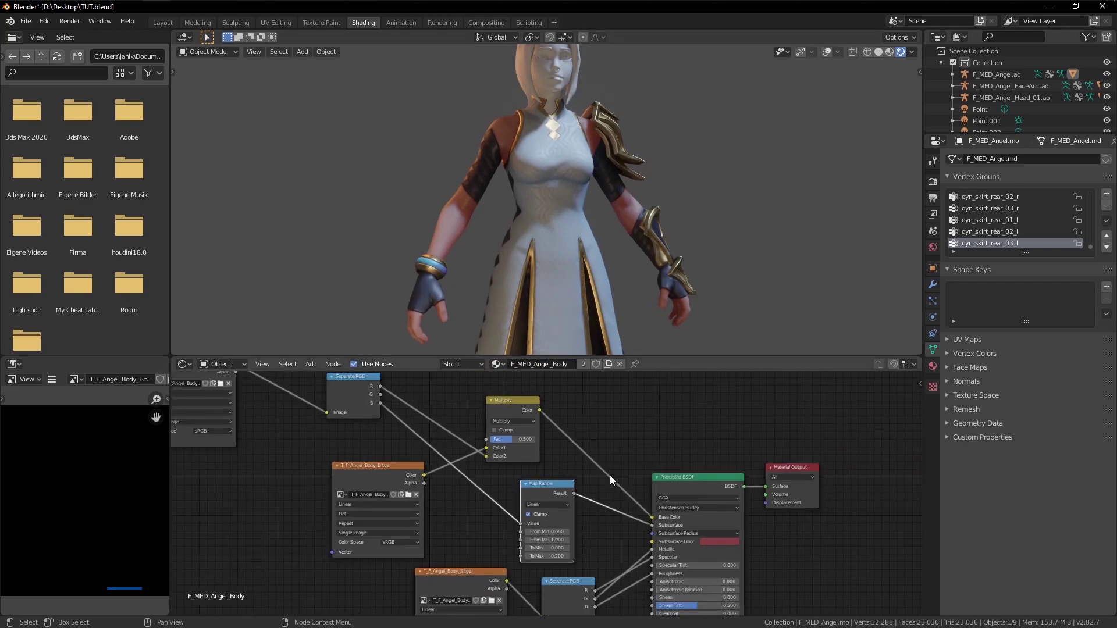
left_click(728, 541)
left_click_drag(762, 460, 765, 434)
left_click_drag(733, 476, 731, 474)
left_click(640, 500)
scroll(557, 504, "down", 1)
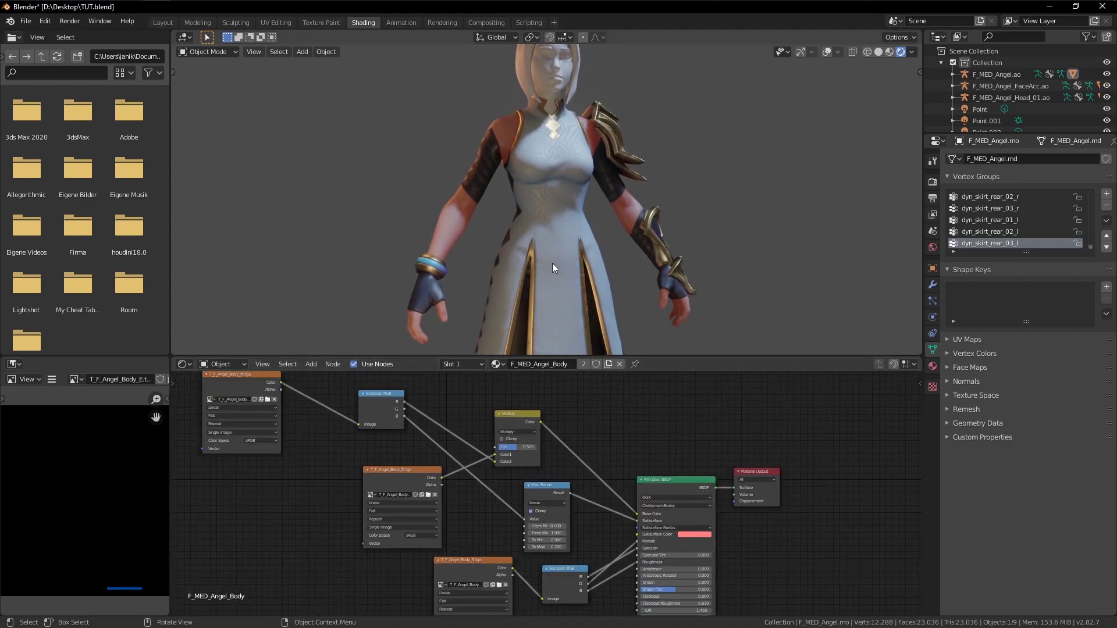
middle_click_drag(548, 229, 582, 326)
scroll(550, 243, "down", 3)
scroll(608, 419, "down", 3)
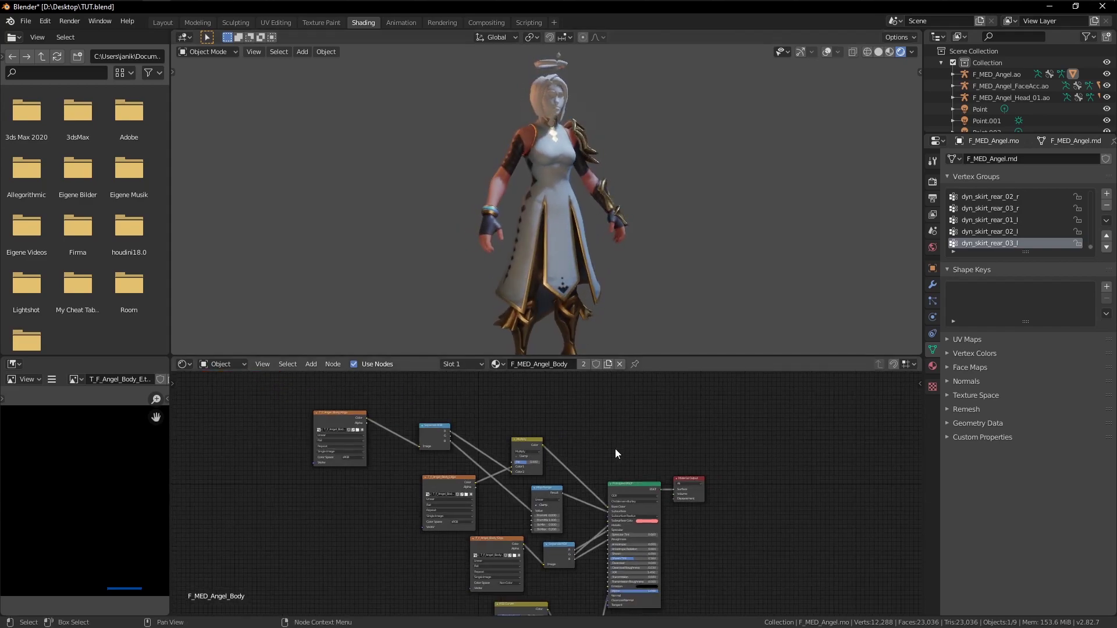
Move the Material Output node farther from the Principled BSDF to make room between them.
scroll(606, 425, "down", 4)
left_click_drag(624, 444, 678, 443)
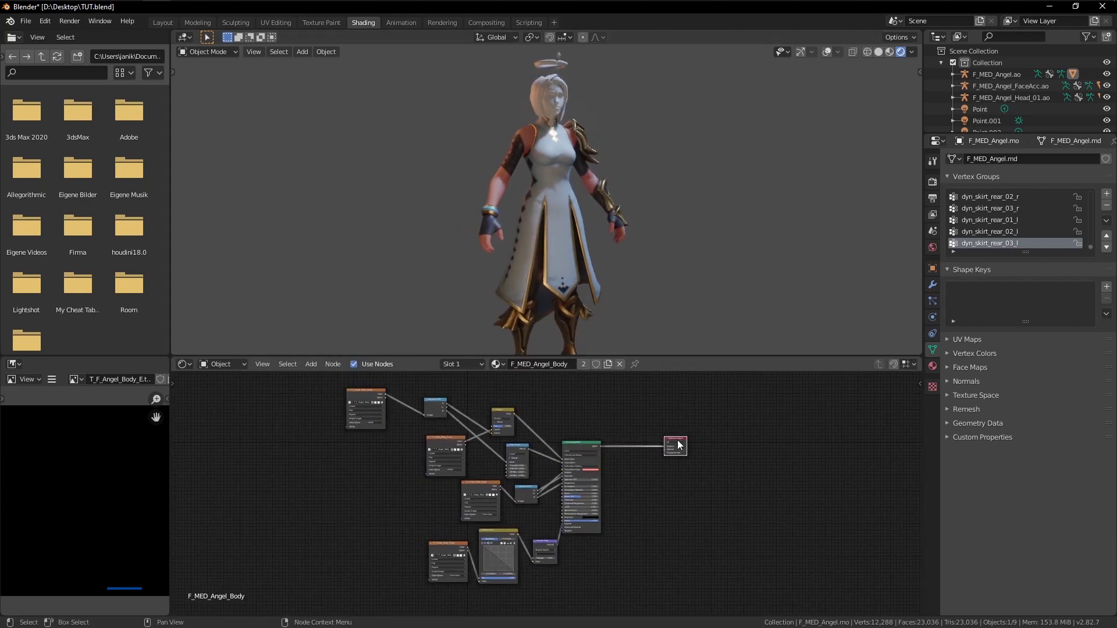
scroll(577, 428, "down", 1)
mouse_move(576, 427)
middle_mouse_down()
mouse_move(596, 455)
mouse_move(580, 421)
middle_mouse_up()
scroll(586, 432, "up", 2)
scroll(596, 455, "down", 2)
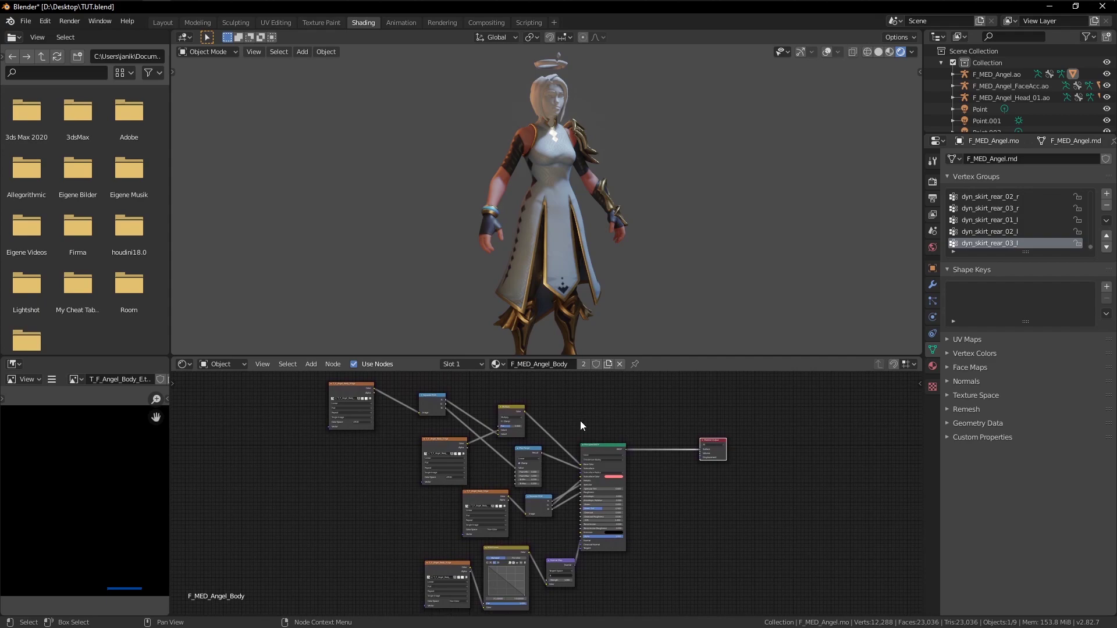